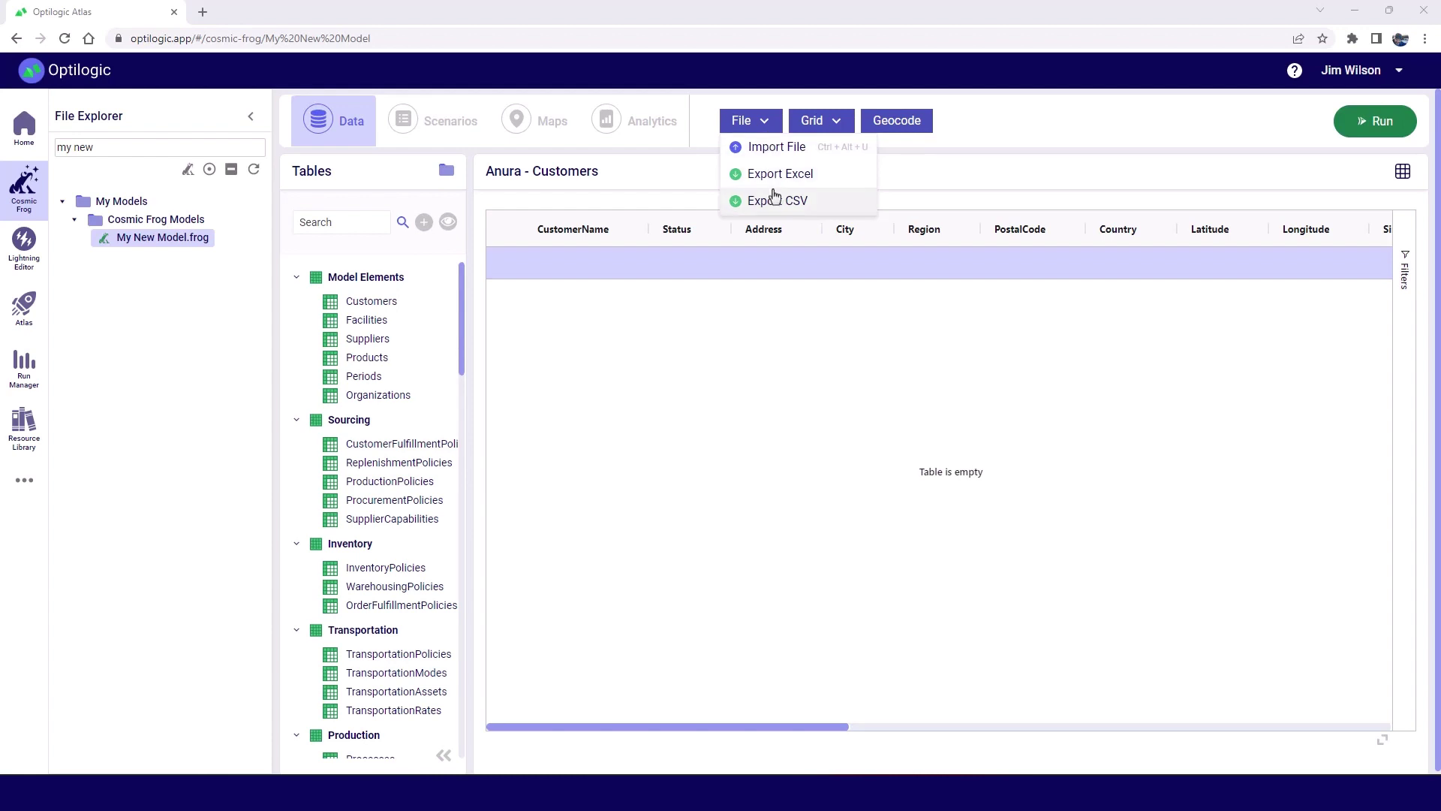
# Check the Grid row options, then open the empty Suppliers table from Model Elements
pyautogui.click(831, 126)
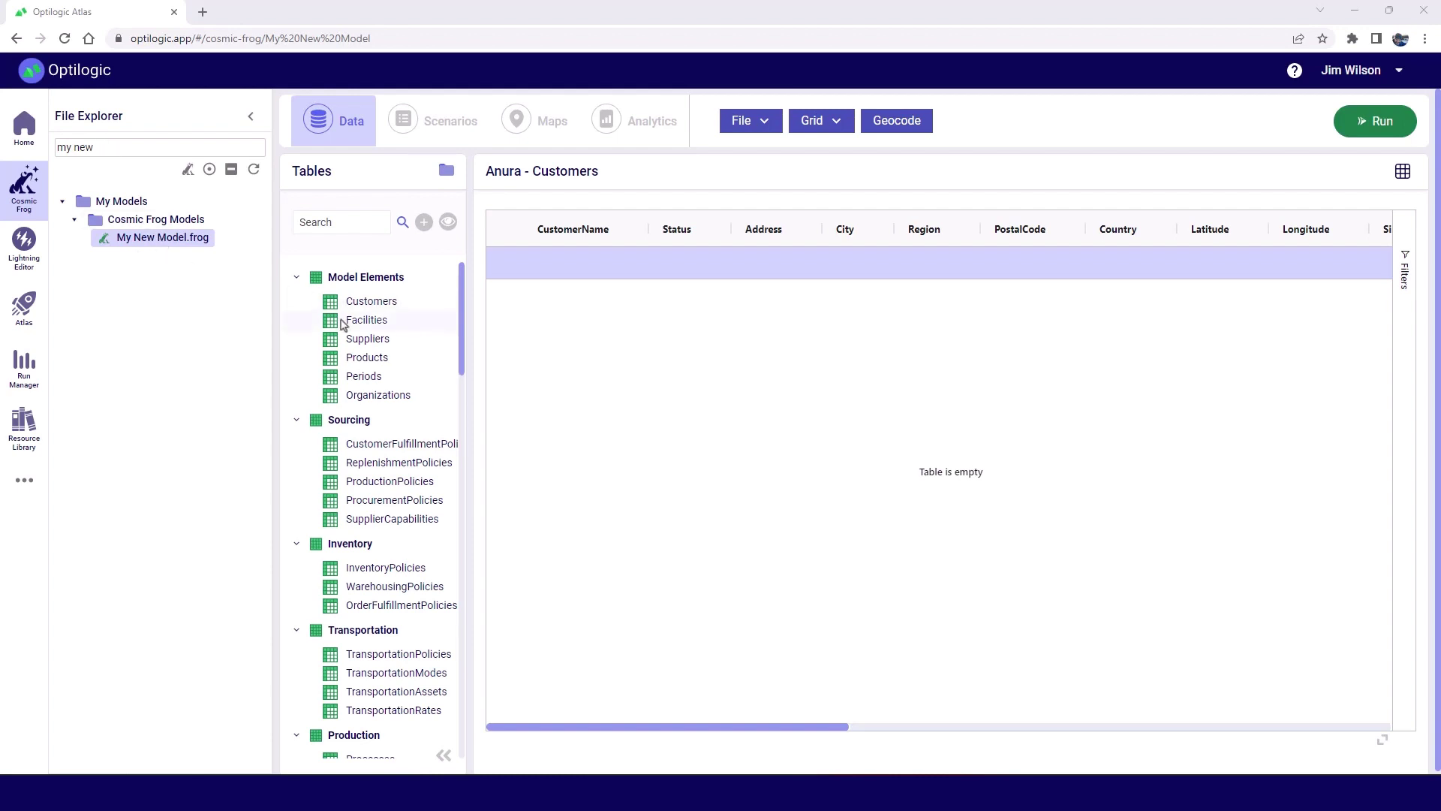
pyautogui.scroll(-4, 360, 338)
pyautogui.scroll(-3, 364, 352)
pyautogui.scroll(5, 364, 349)
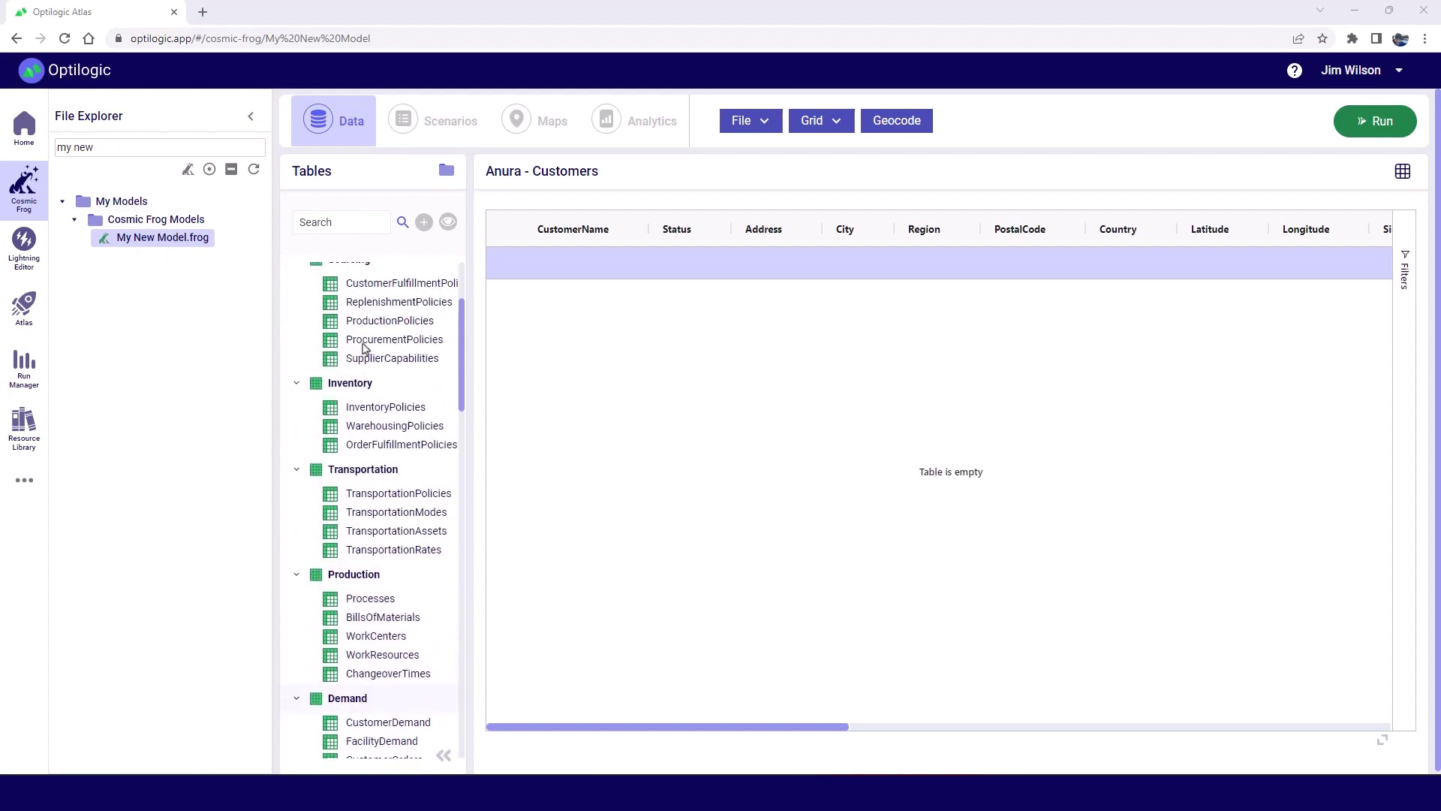
pyautogui.scroll(3, 363, 347)
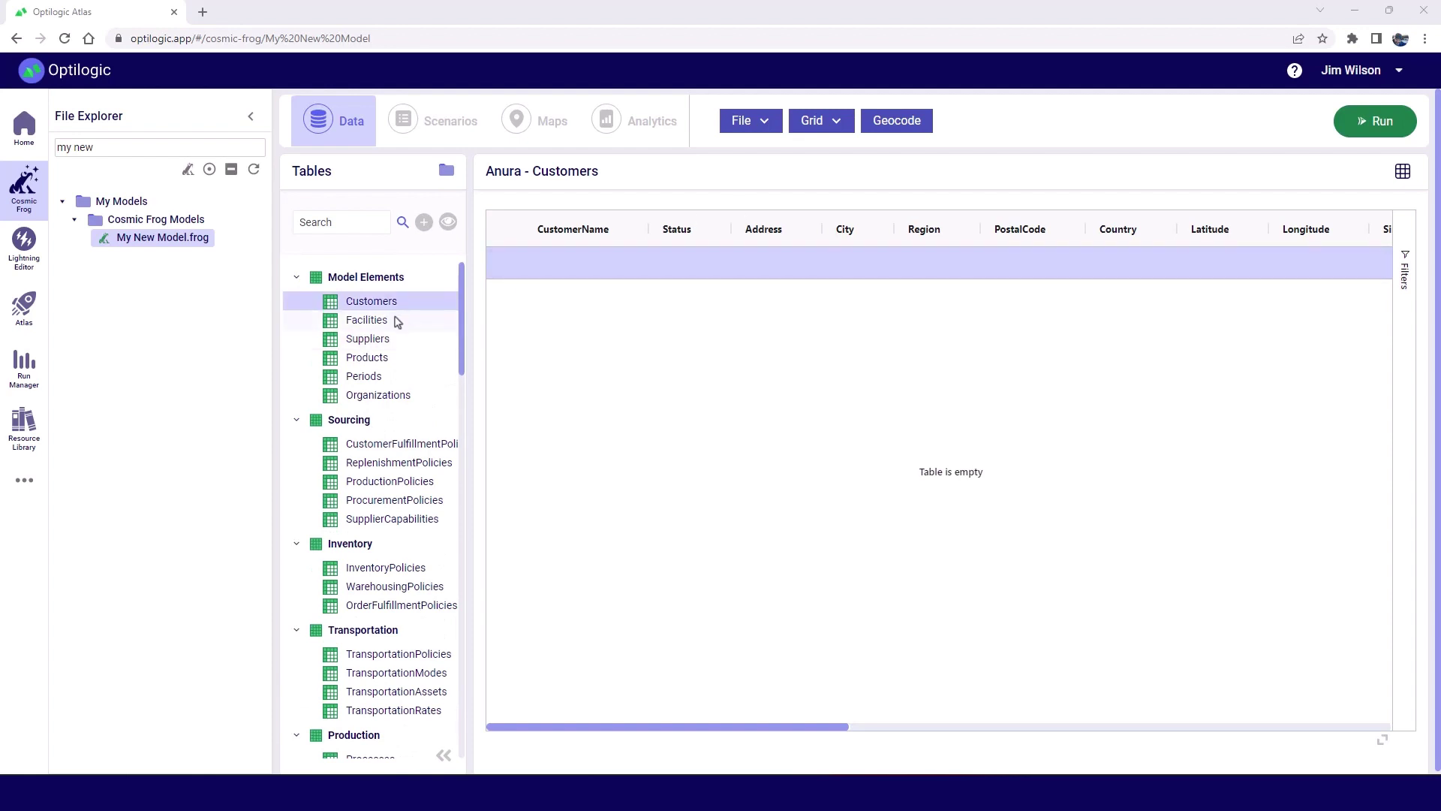
pyautogui.click(379, 344)
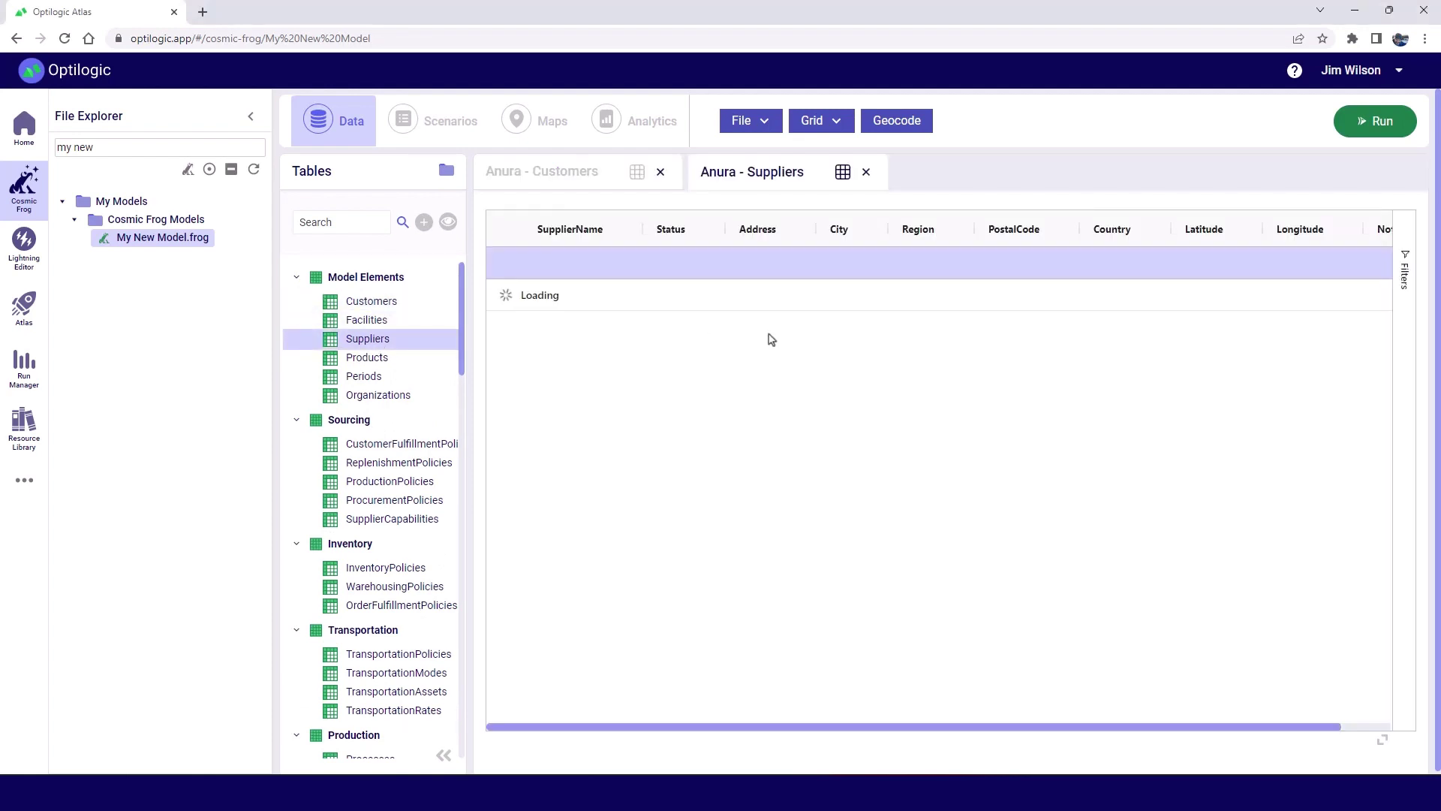
# Import Customers.csv into the Customers table, loading about 1,333 customer records
pyautogui.click(574, 174)
pyautogui.click(762, 126)
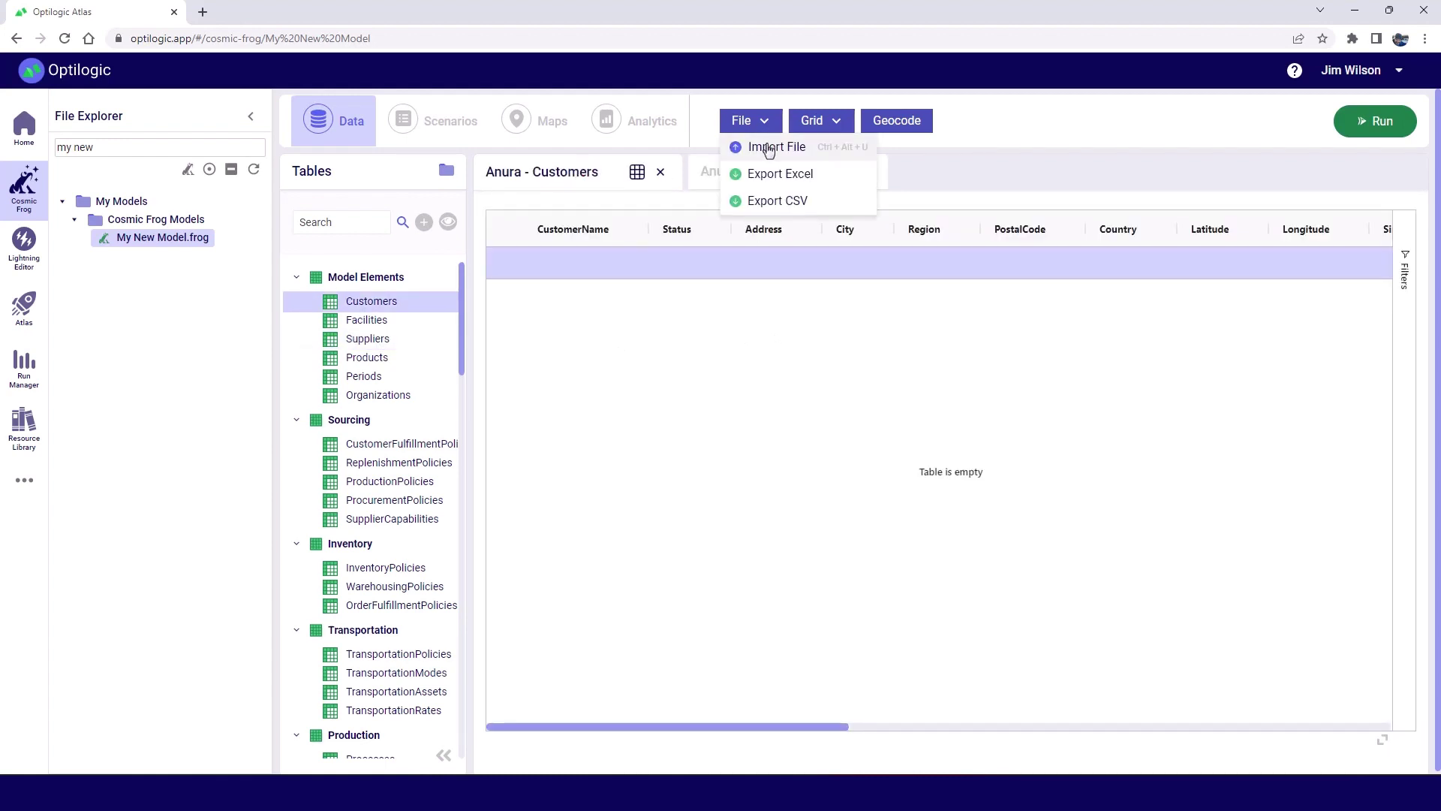
pyautogui.click(553, 187)
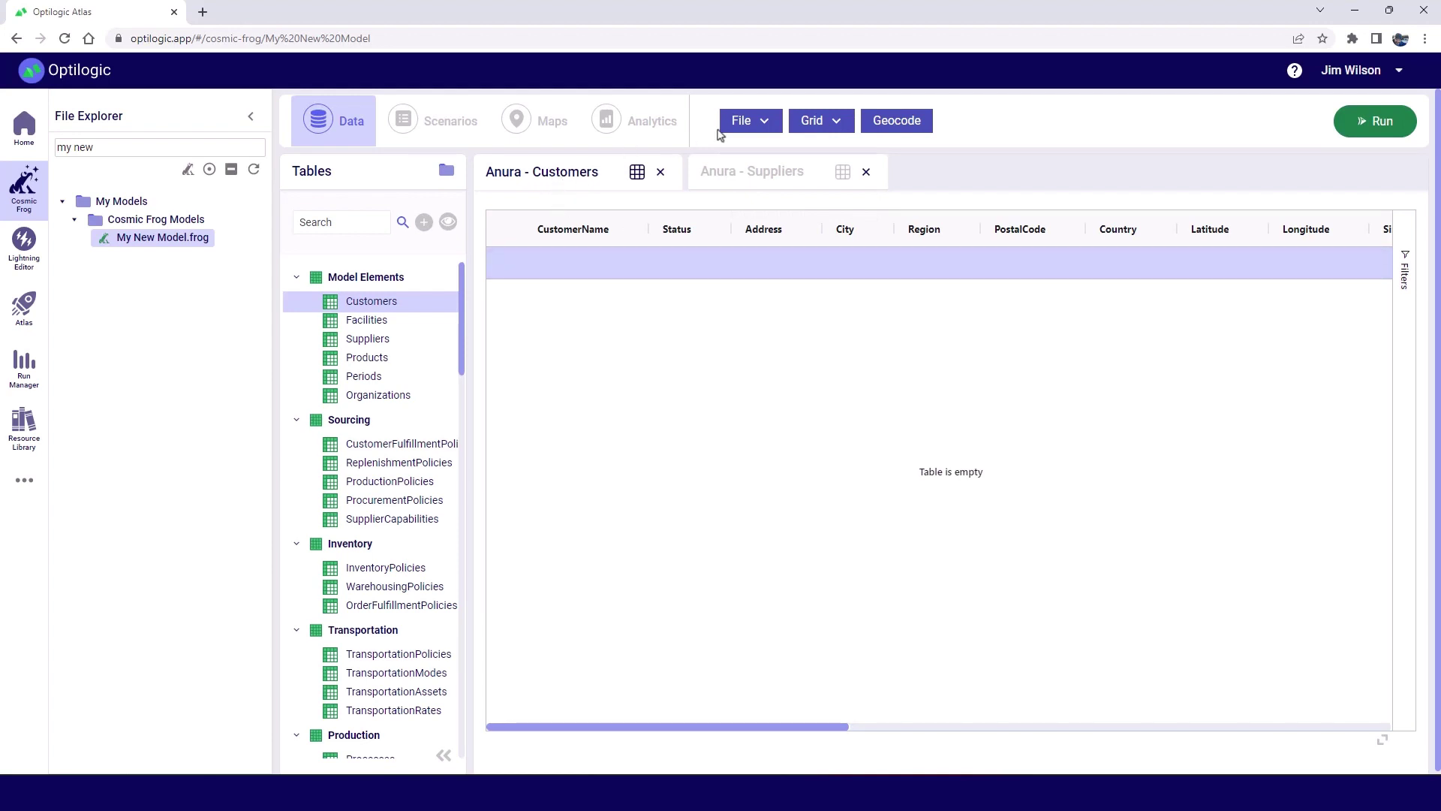
pyautogui.click(747, 122)
pyautogui.click(764, 149)
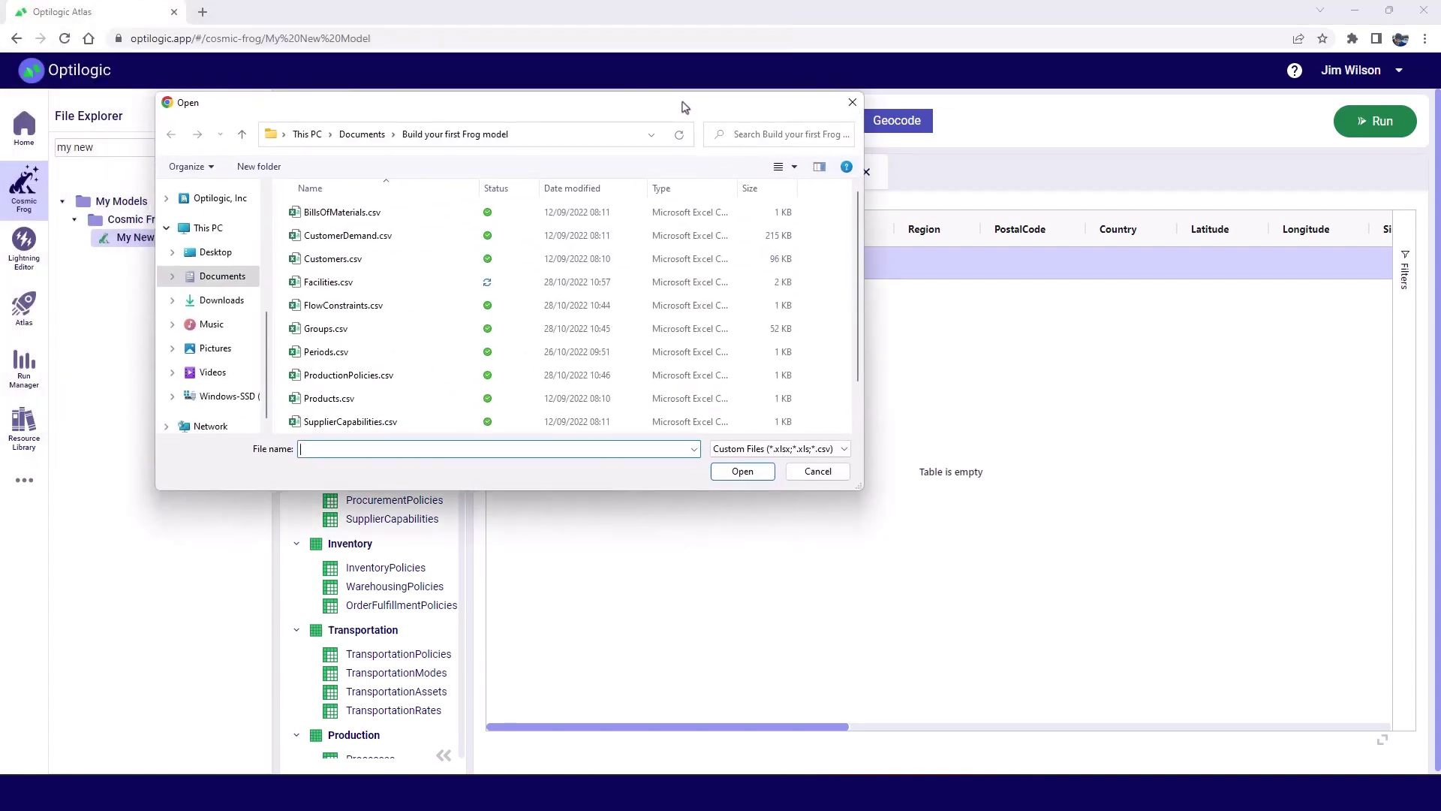
pyautogui.doubleClick(327, 259)
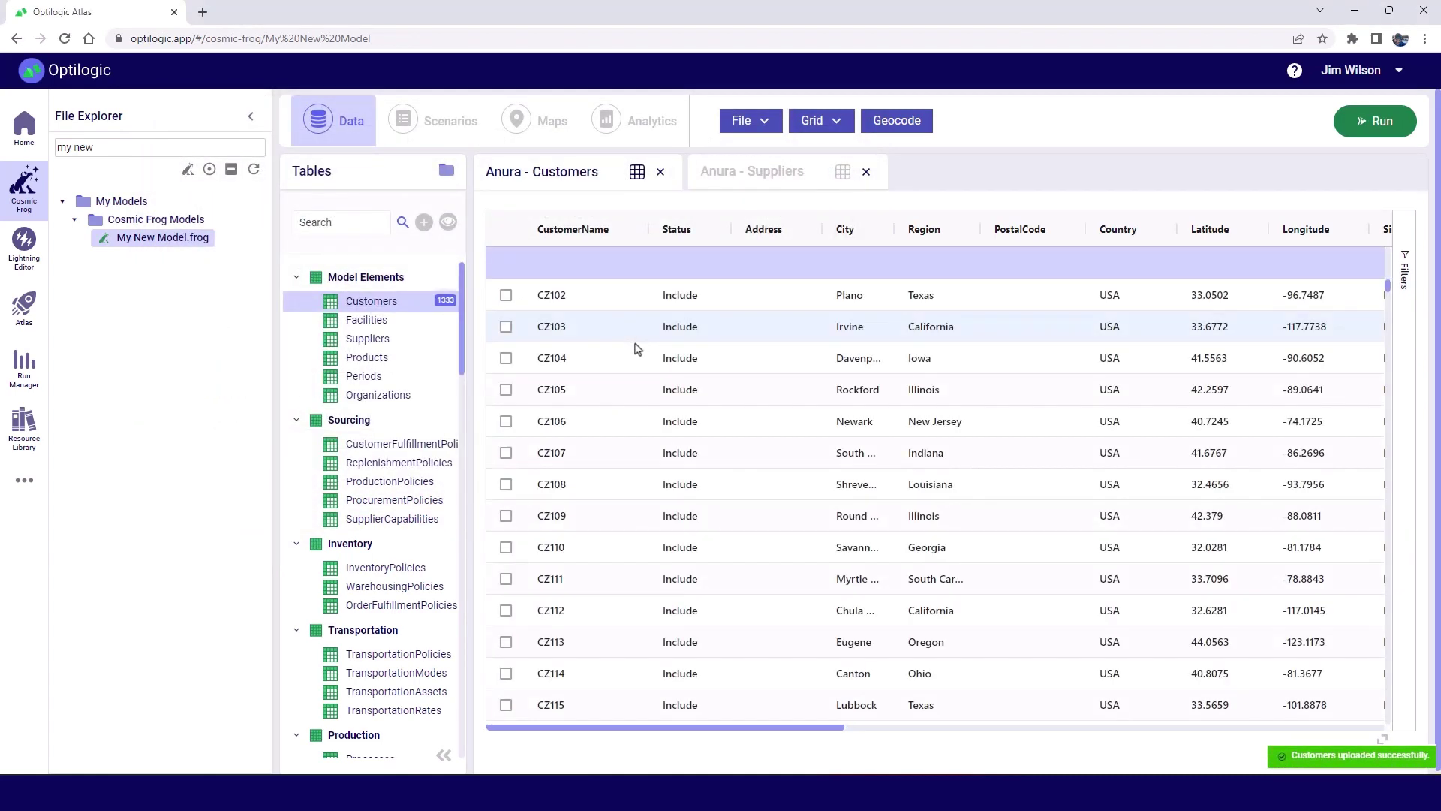
pyautogui.scroll(-10, 801, 460)
pyautogui.scroll(-10, 801, 460)
pyautogui.scroll(-10, 801, 460)
pyautogui.scroll(10, 801, 460)
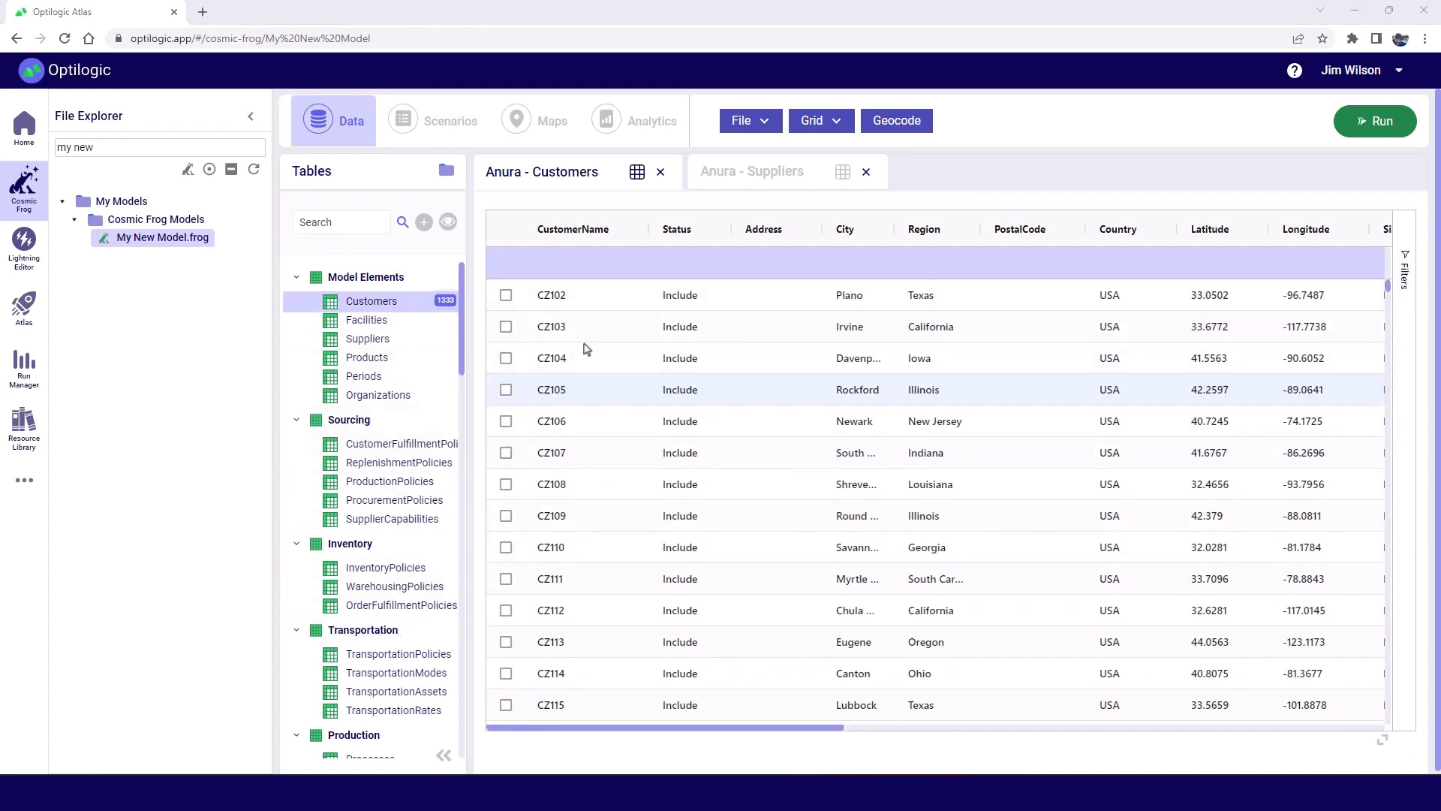
# Bulk-import every model CSV file except Customers.csv in one go
pyautogui.click(764, 133)
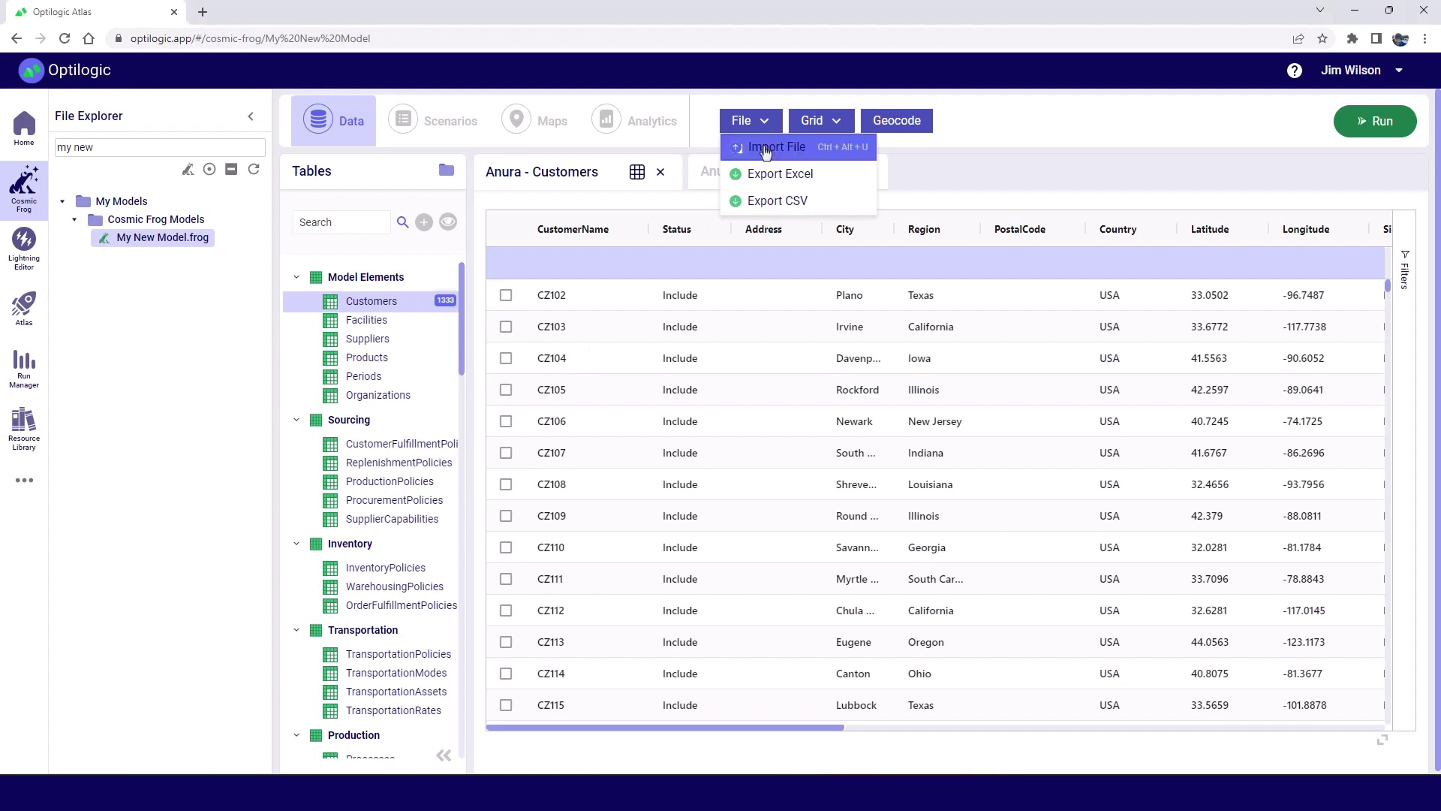
pyautogui.click(765, 149)
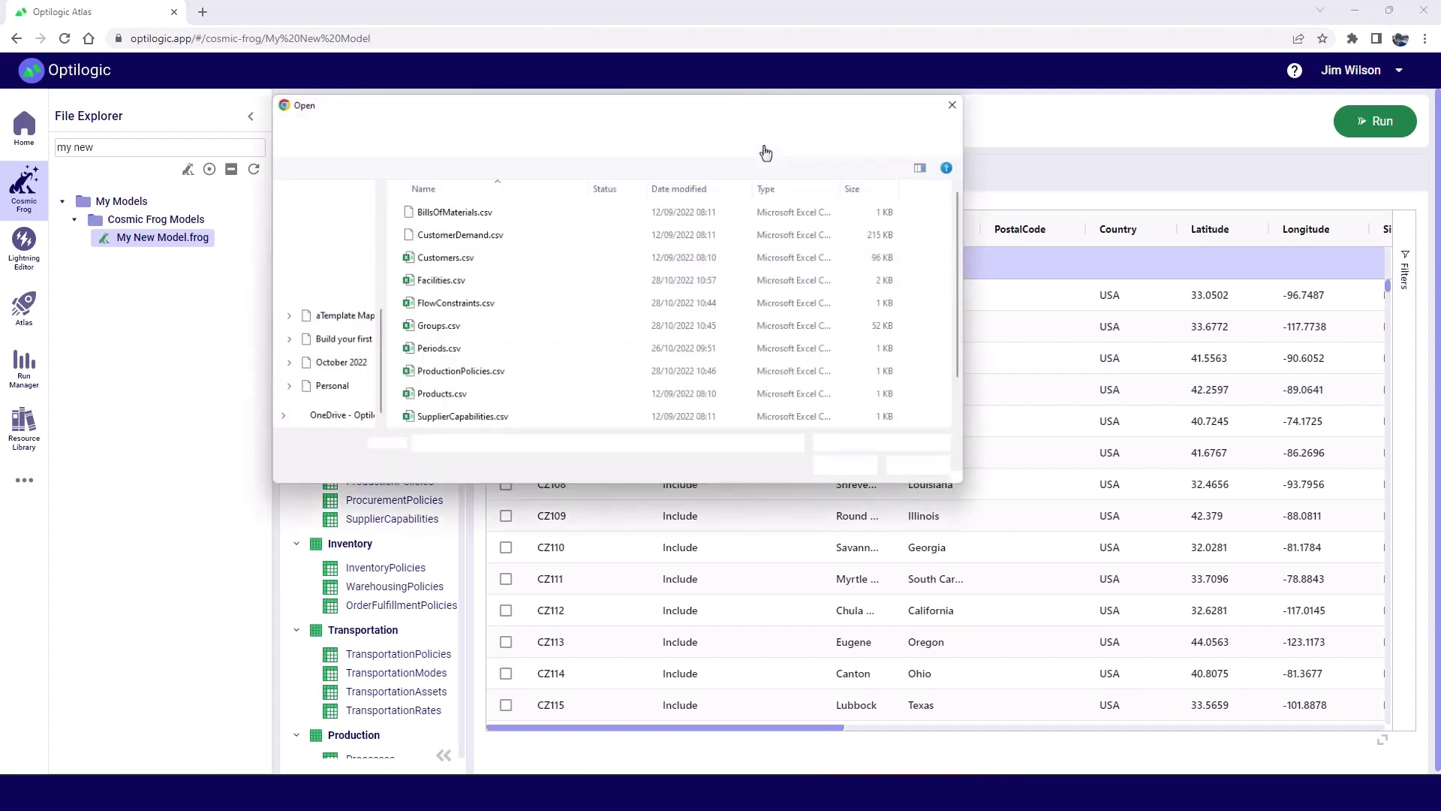
pyautogui.click(478, 219)
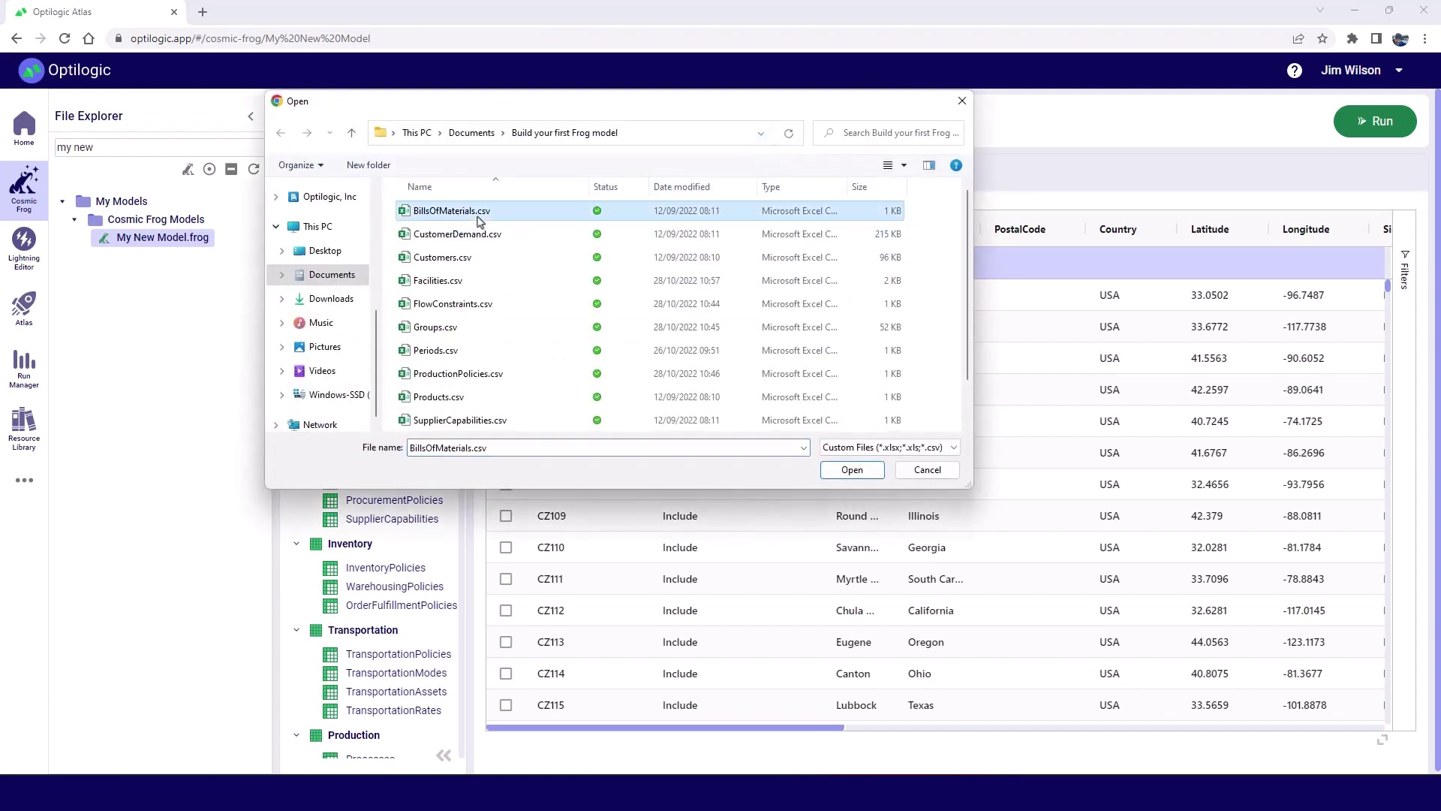
pyautogui.keyDown('ctrl'); pyautogui.click(473, 257); pyautogui.keyUp('ctrl')
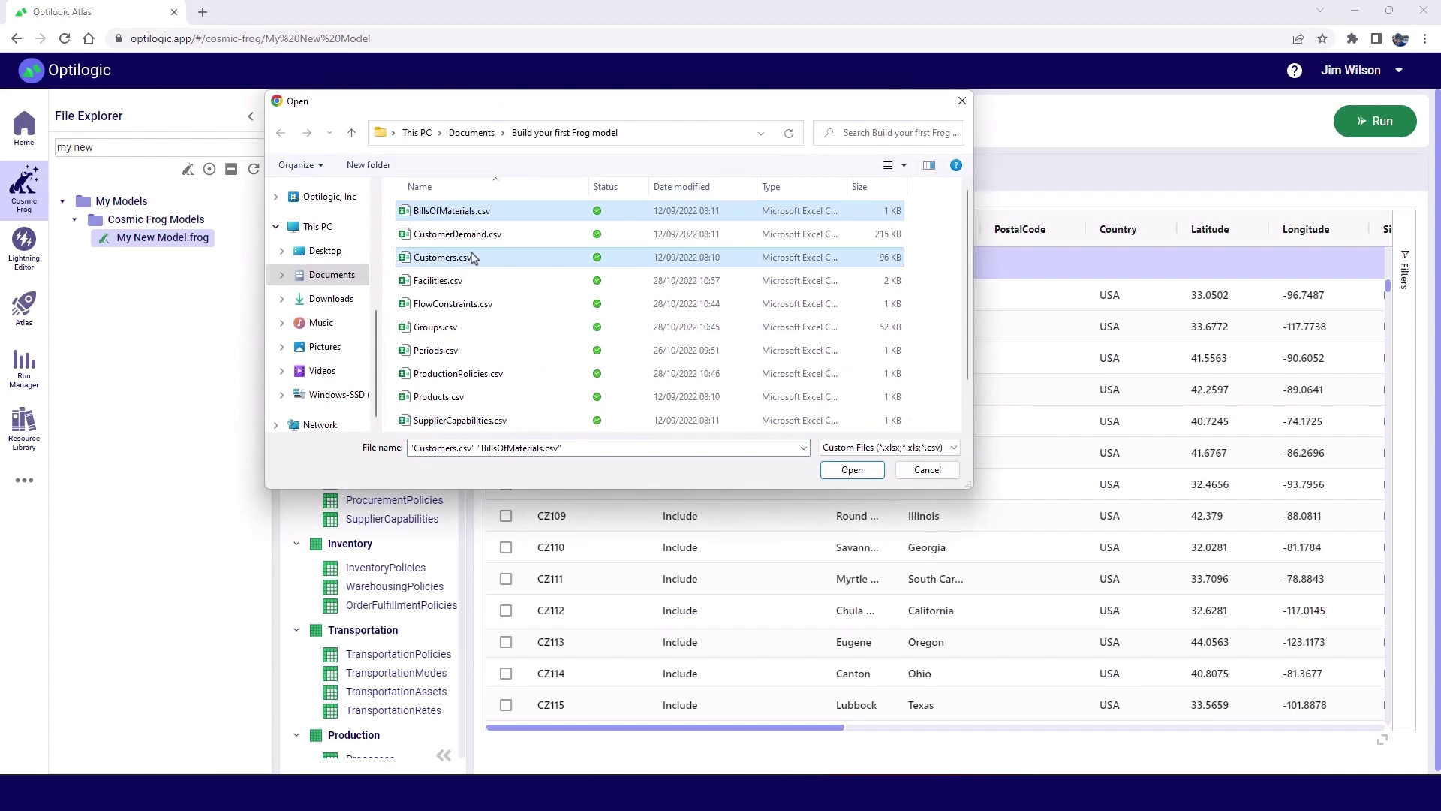
pyautogui.hotkey('ctrl', 'a')
pyautogui.keyDown('ctrl'); pyautogui.click(451, 259); pyautogui.keyUp('ctrl')
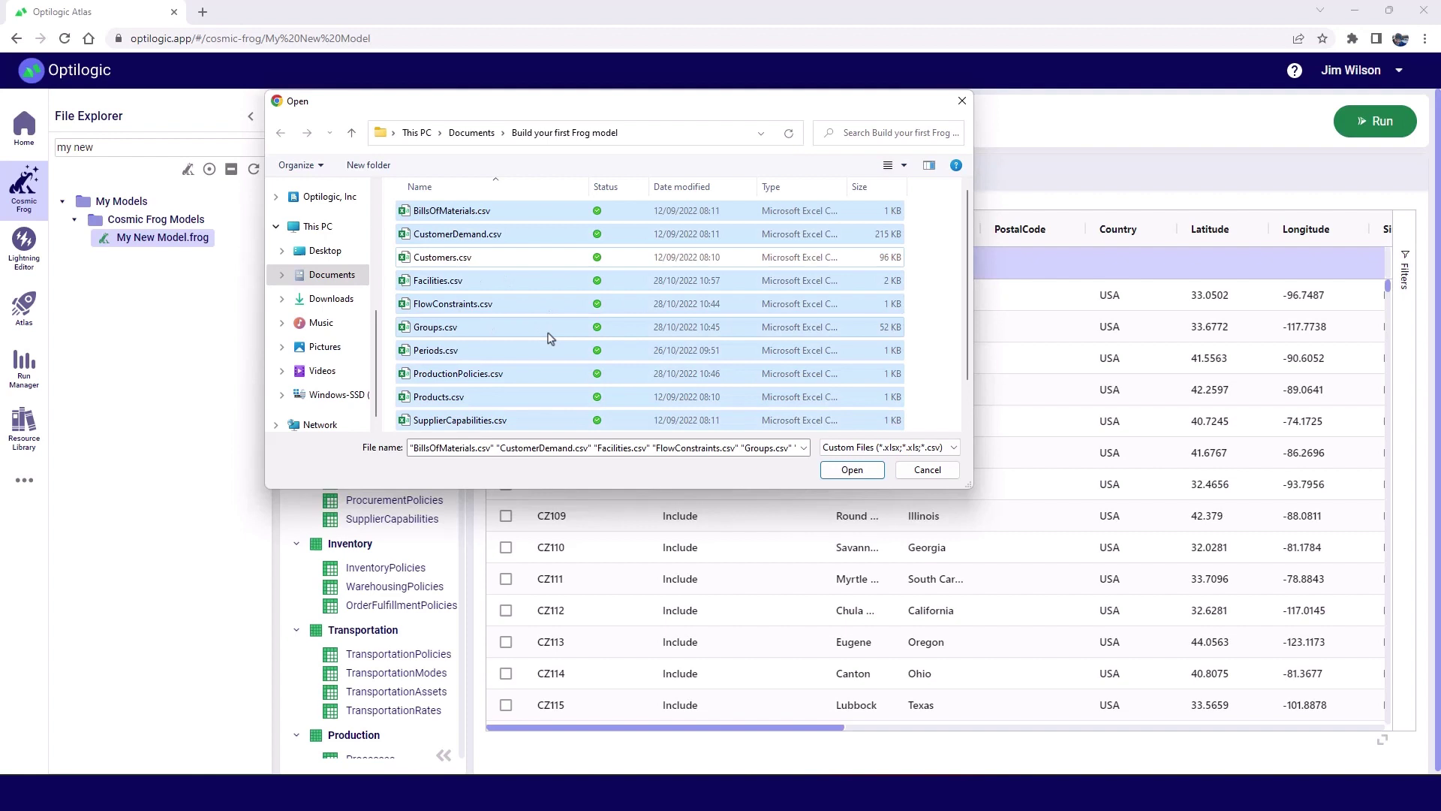
pyautogui.scroll(-1, 548, 338)
pyautogui.scroll(1, 549, 337)
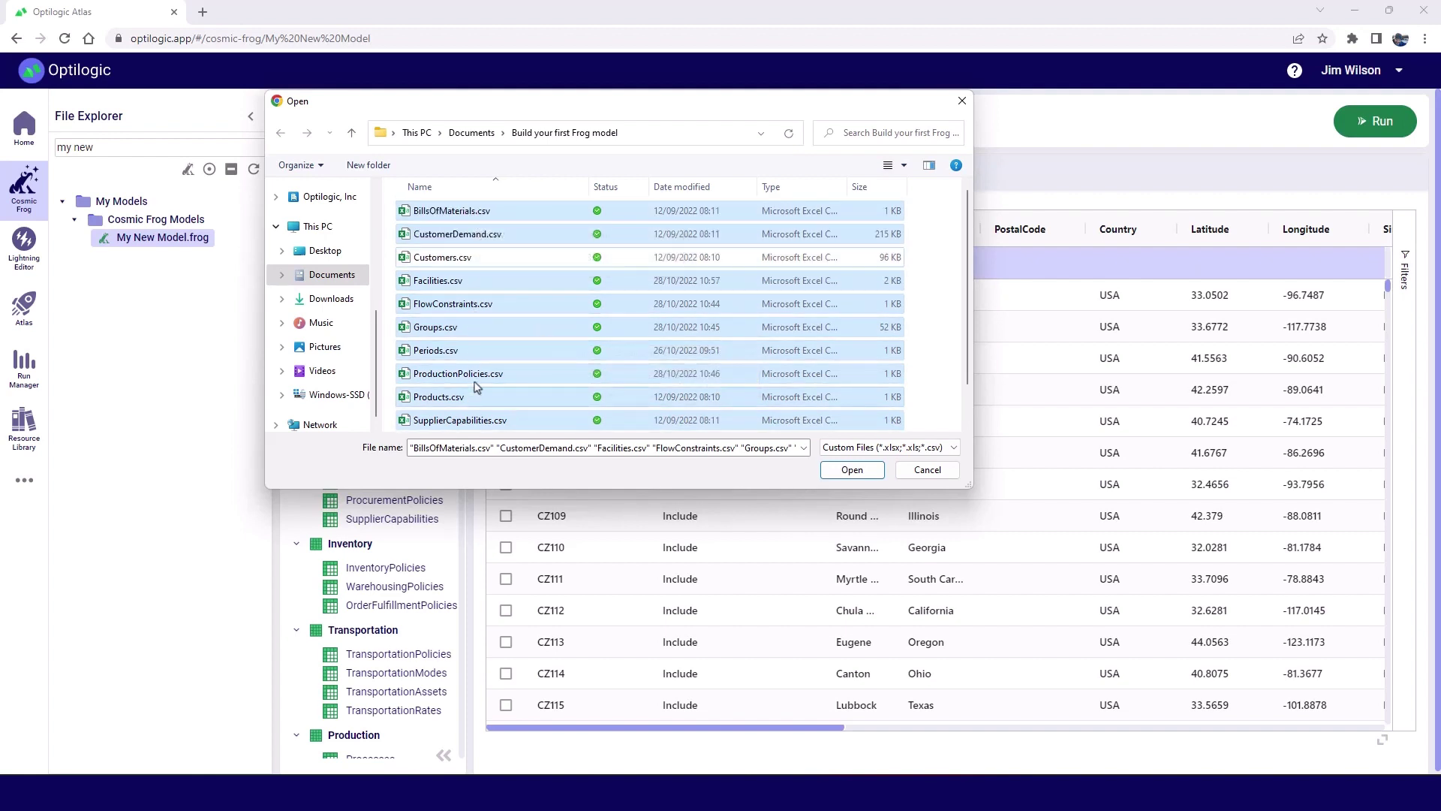
pyautogui.scroll(-1, 481, 331)
pyautogui.moveTo(457, 329)
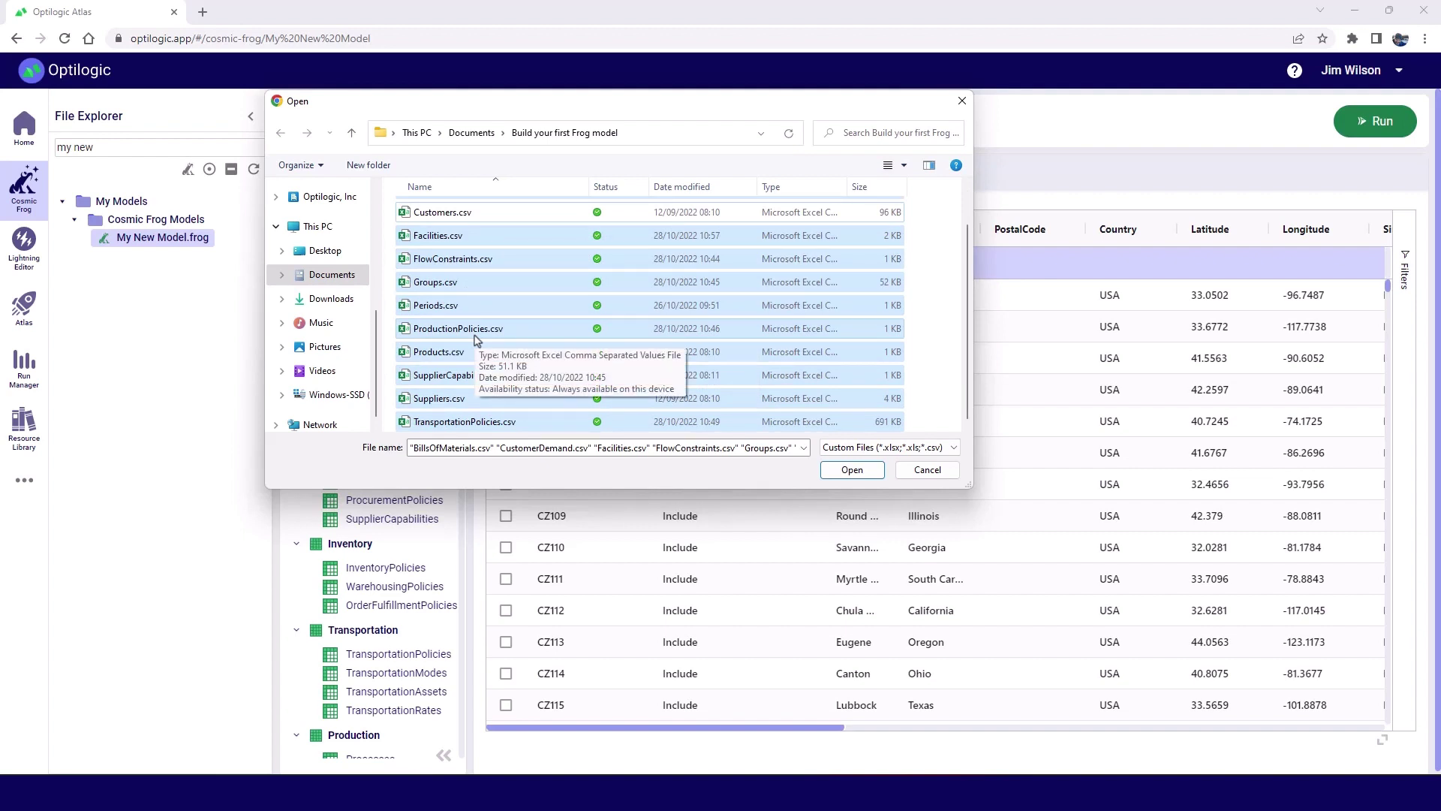
pyautogui.scroll(1, 474, 339)
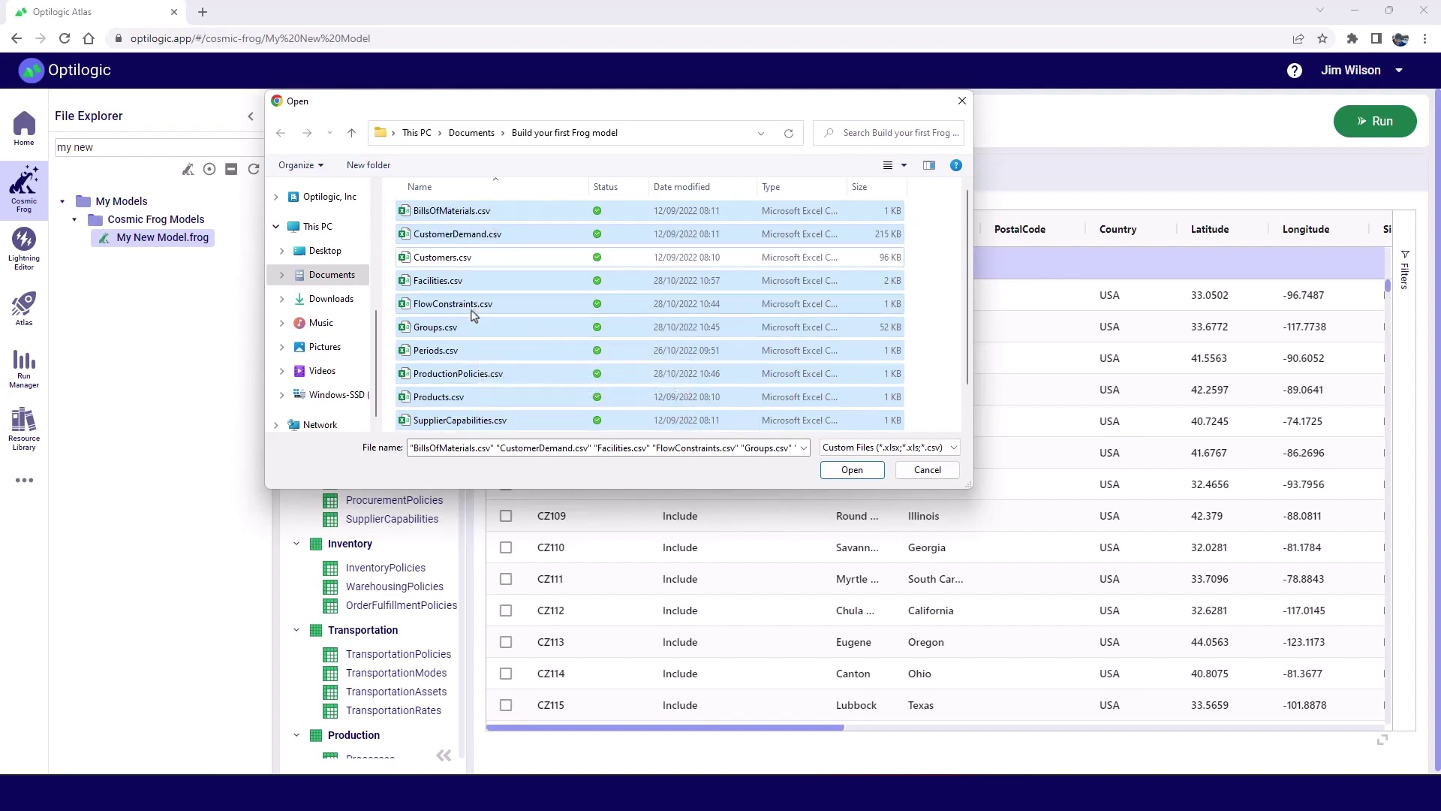
pyautogui.click(843, 476)
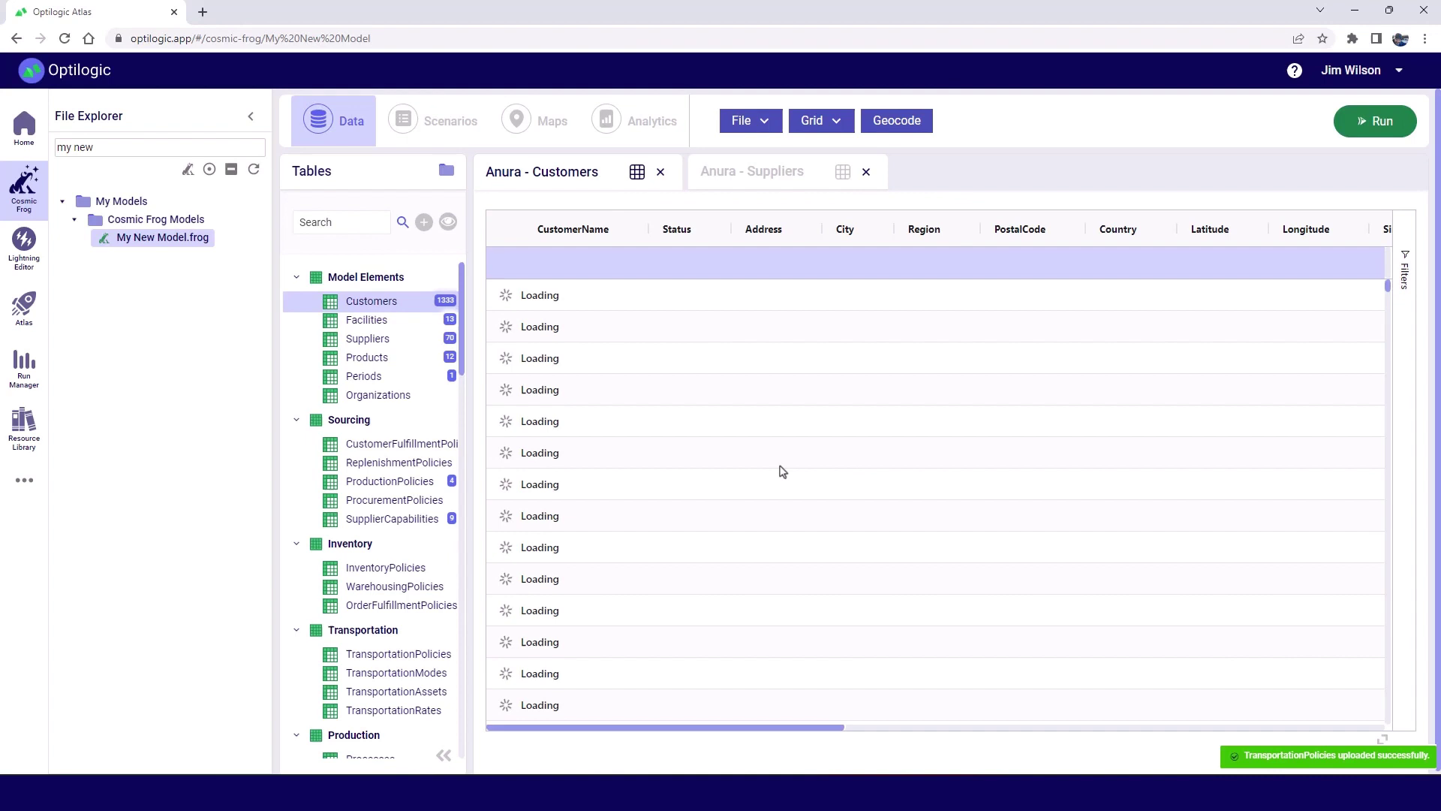
# Open the Suppliers table and try the populated-tables filter and a table-name search
pyautogui.click(388, 322)
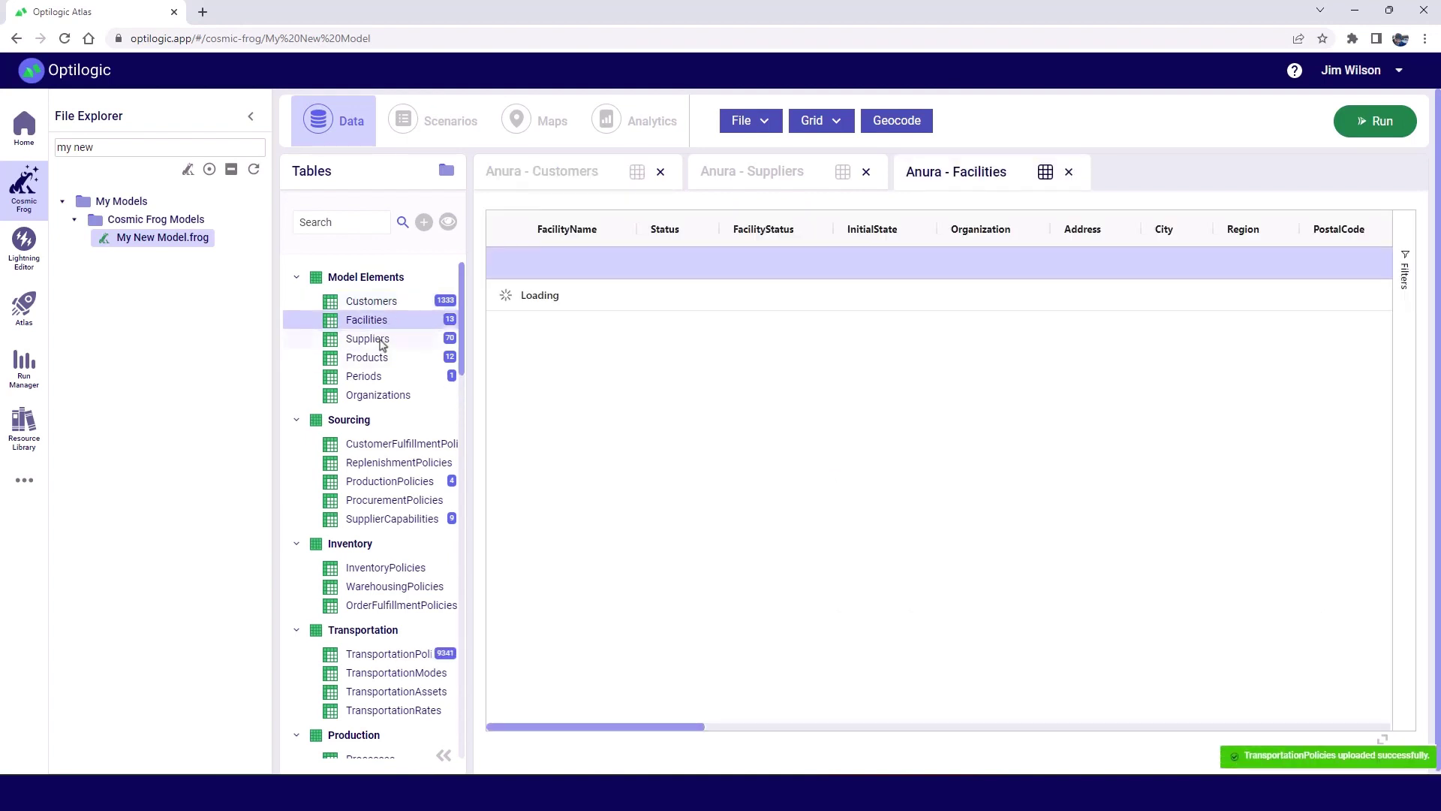
pyautogui.click(379, 342)
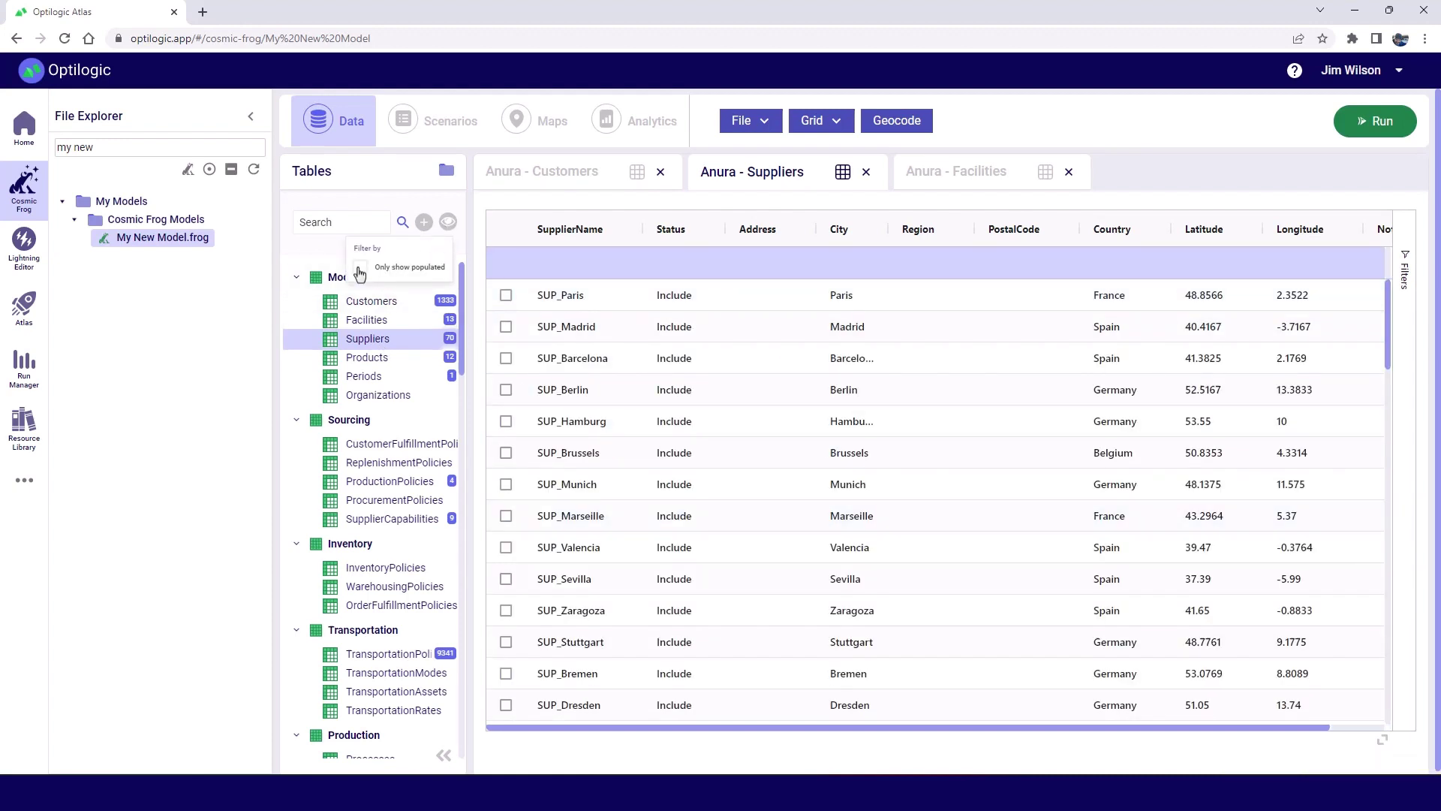
pyautogui.click(360, 269)
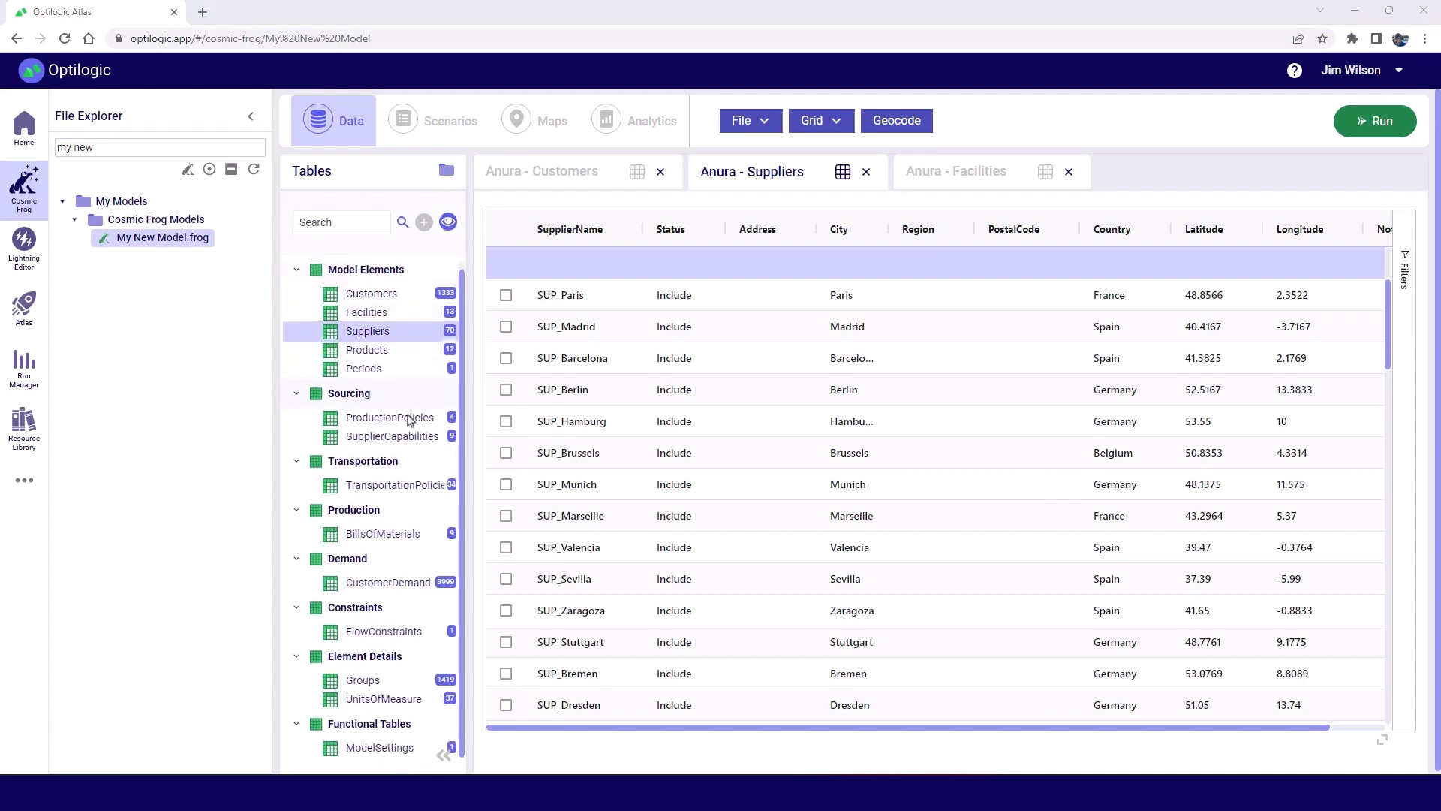
pyautogui.click(334, 220)
pyautogui.write('p')
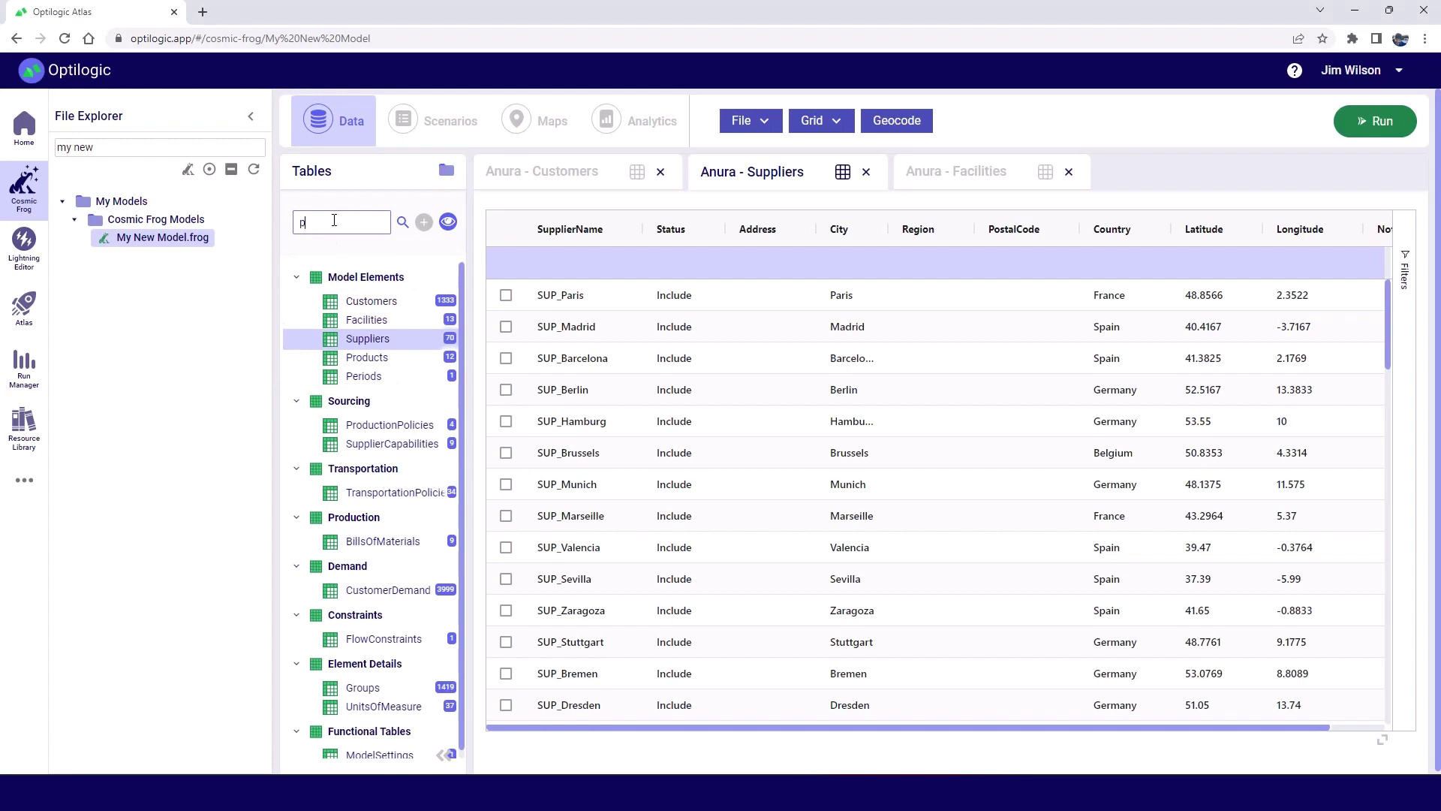
pyautogui.write('r')
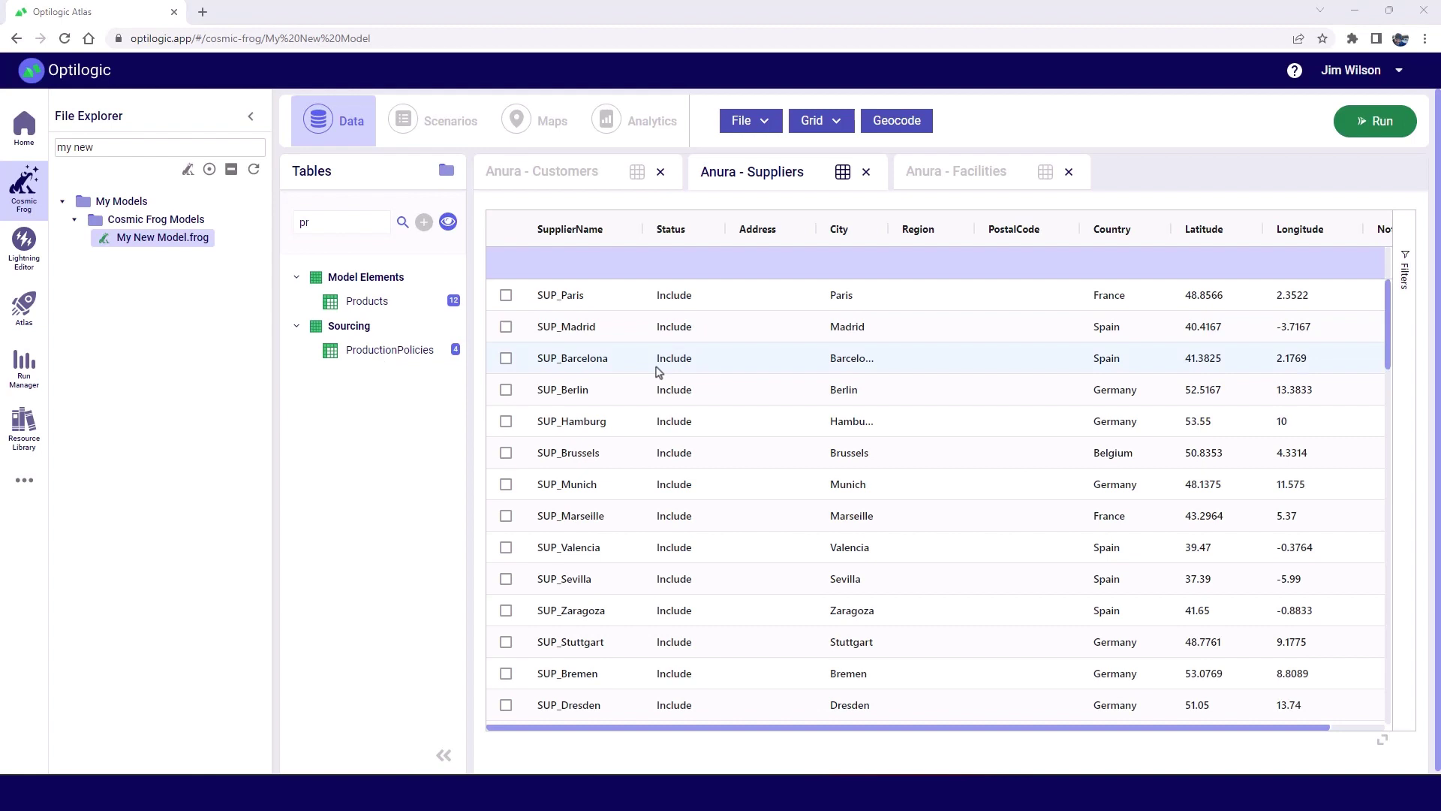
pyautogui.click(448, 221)
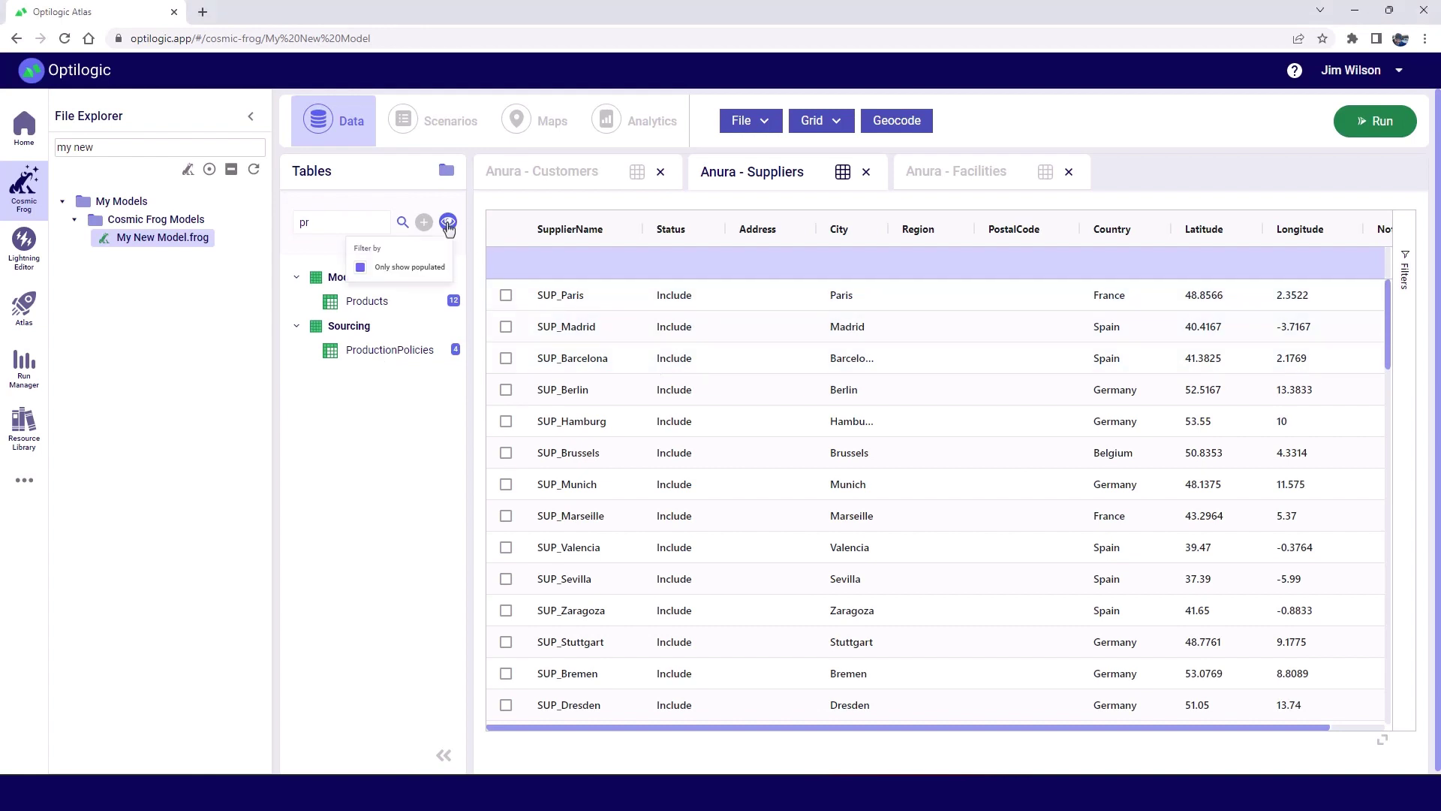
pyautogui.click(361, 268)
pyautogui.scroll(-2, 384, 415)
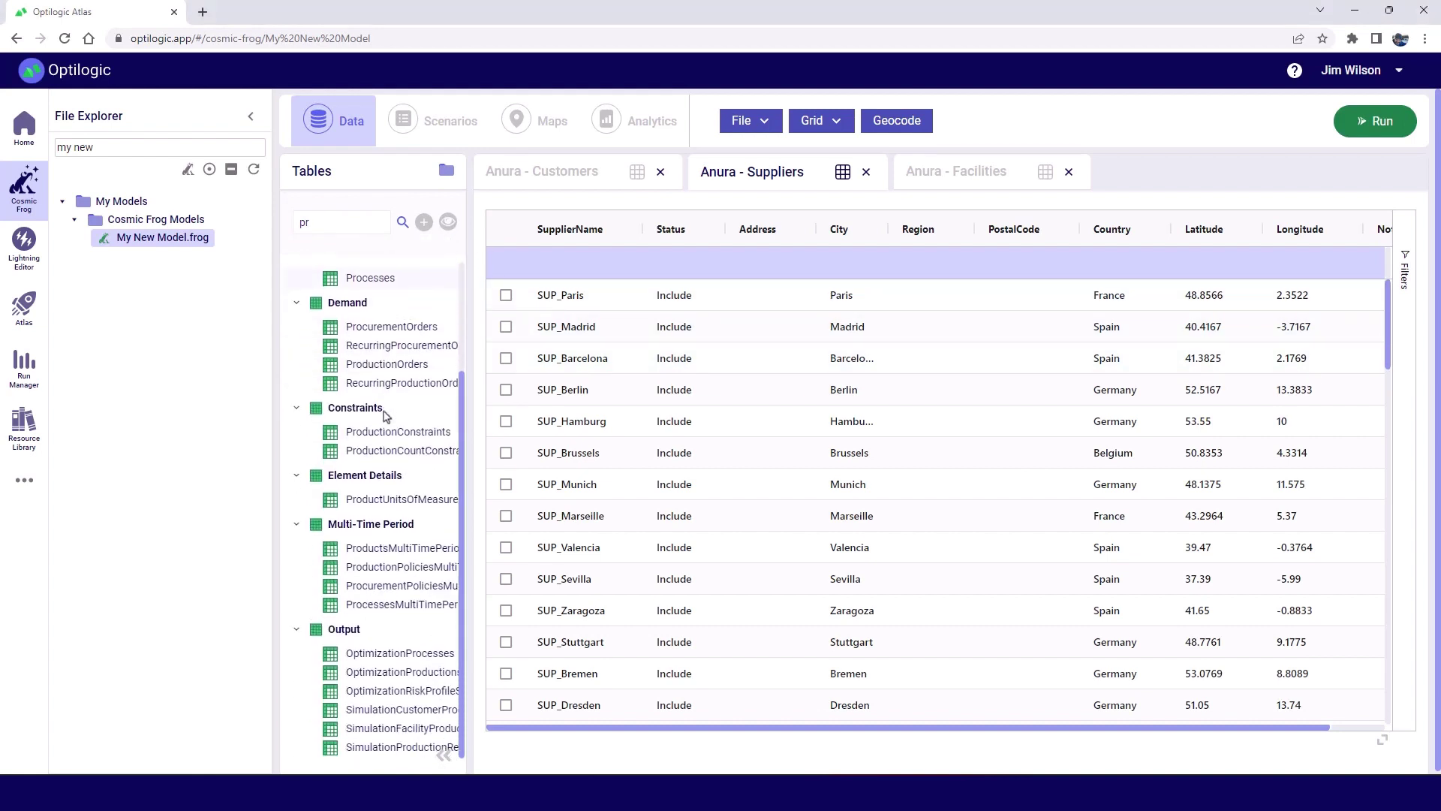
pyautogui.scroll(1, 378, 593)
pyautogui.scroll(1, 376, 601)
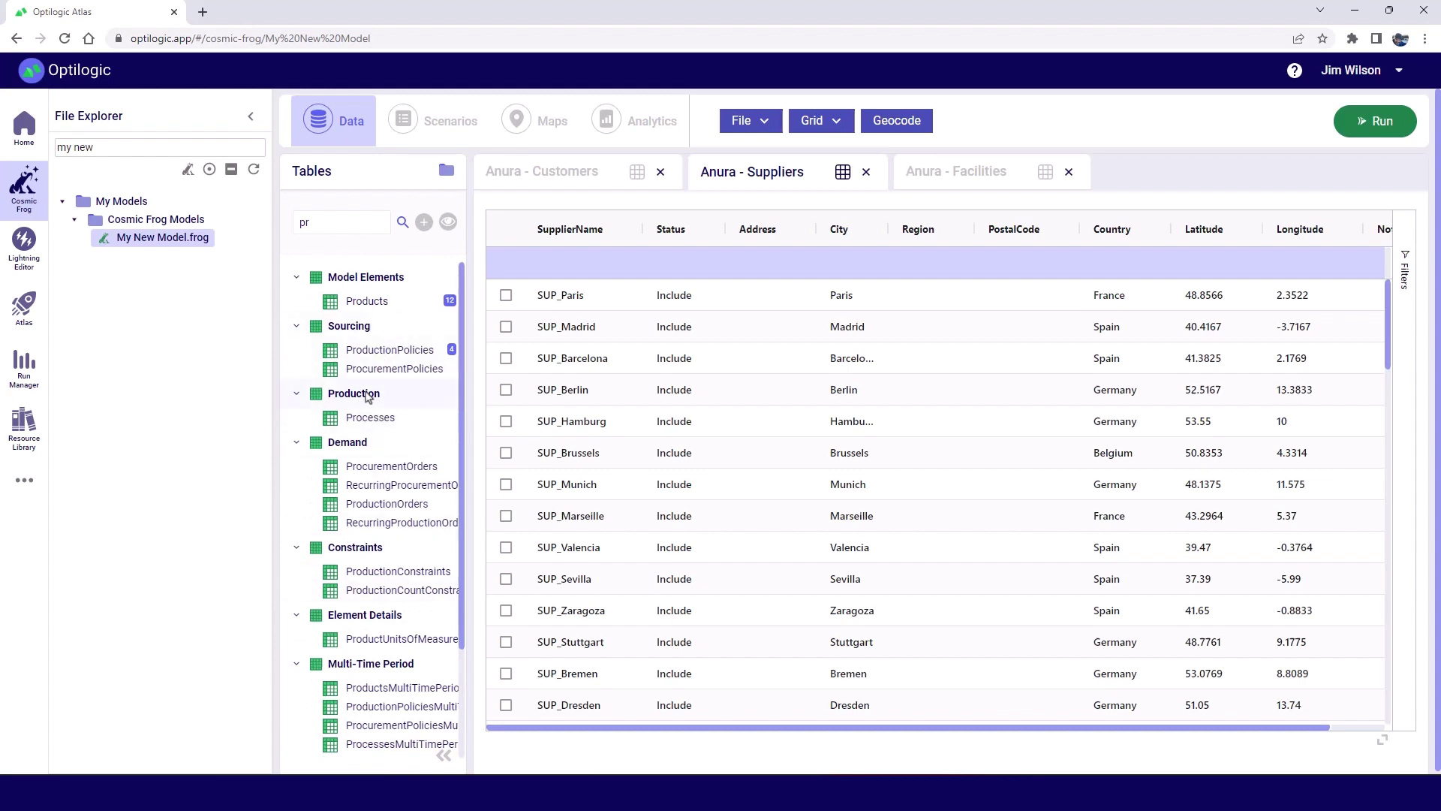
# Clear the 'prod' table search and list only tables that contain data
pyautogui.click(317, 226)
pyautogui.write('od')
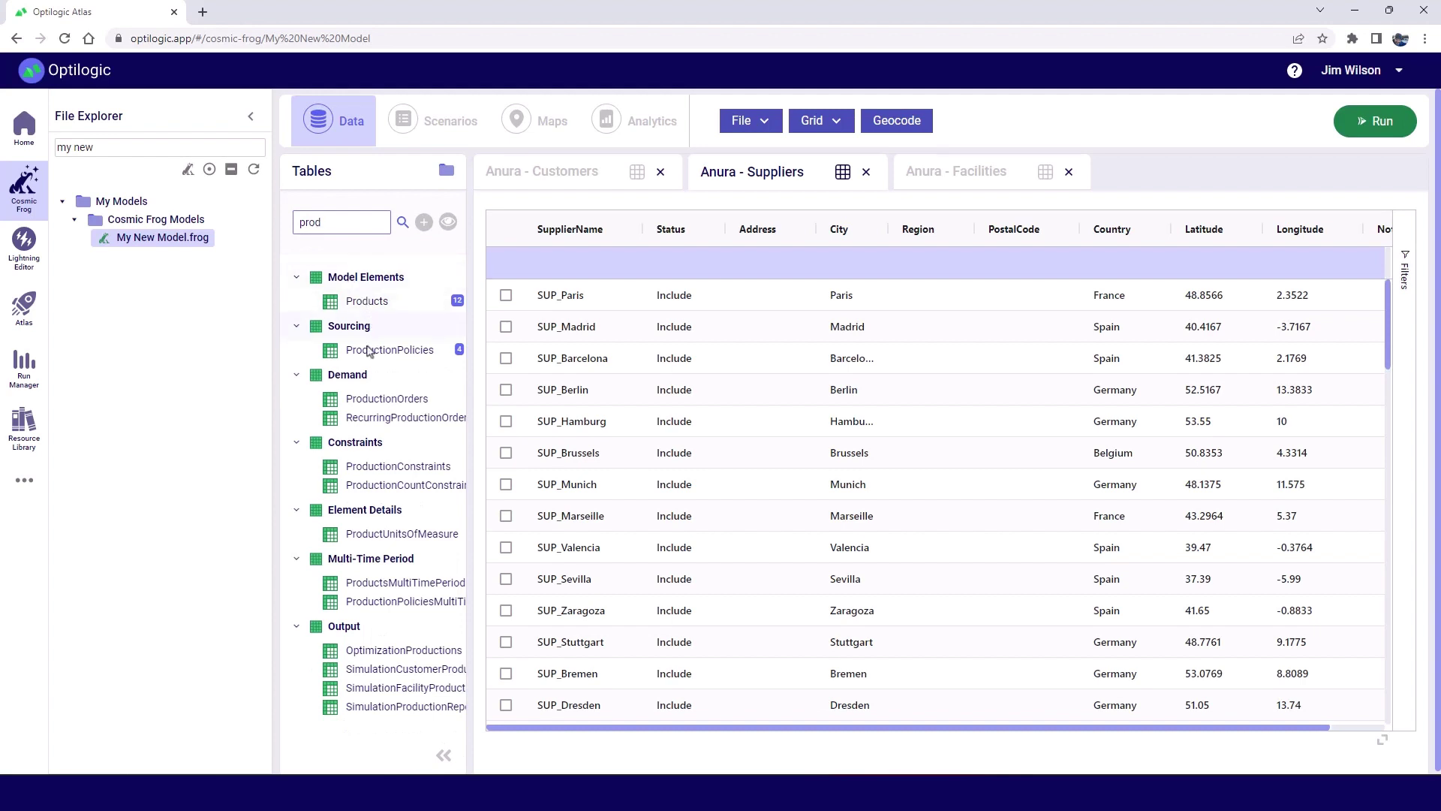
pyautogui.doubleClick(295, 221)
pyautogui.press('BackSpace')
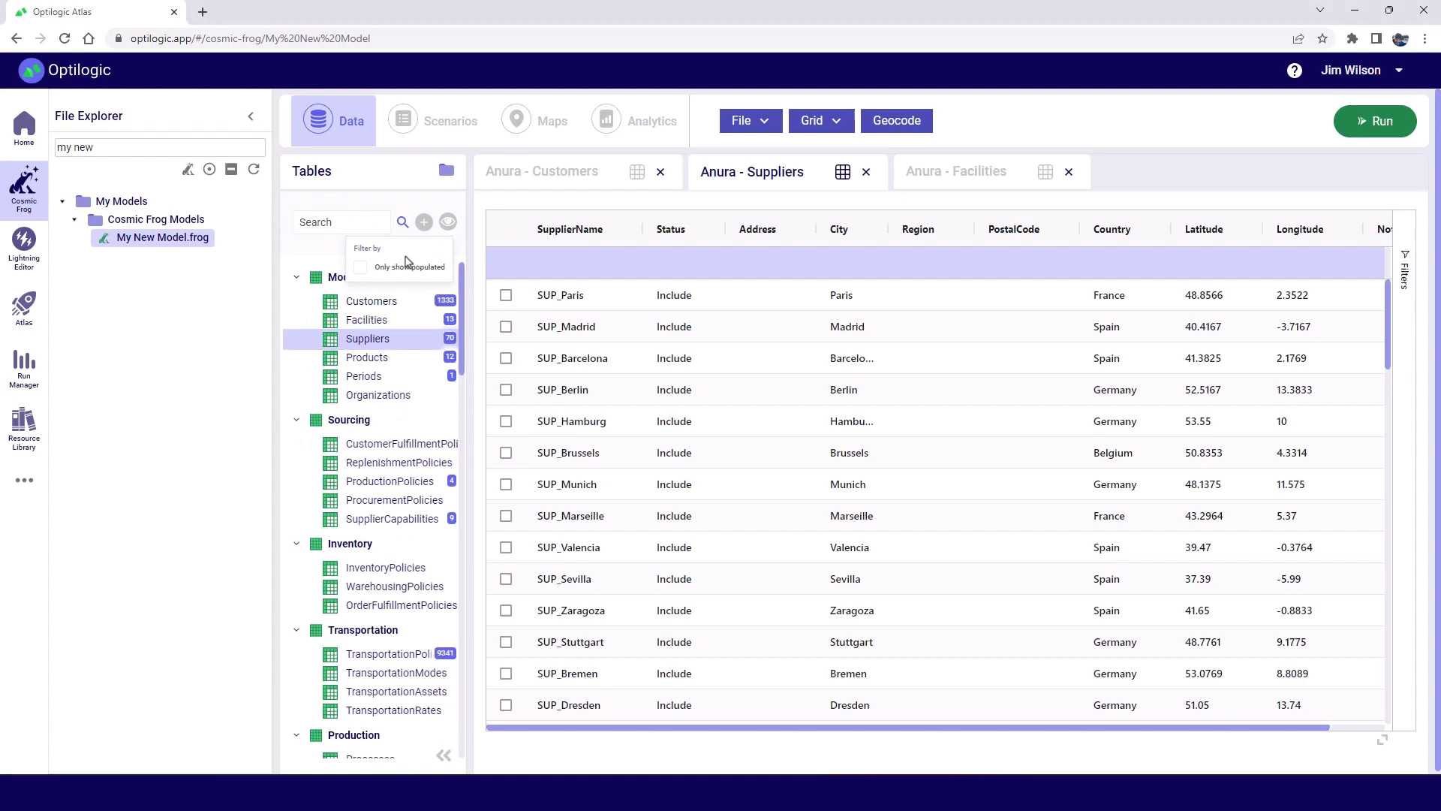
pyautogui.click(449, 223)
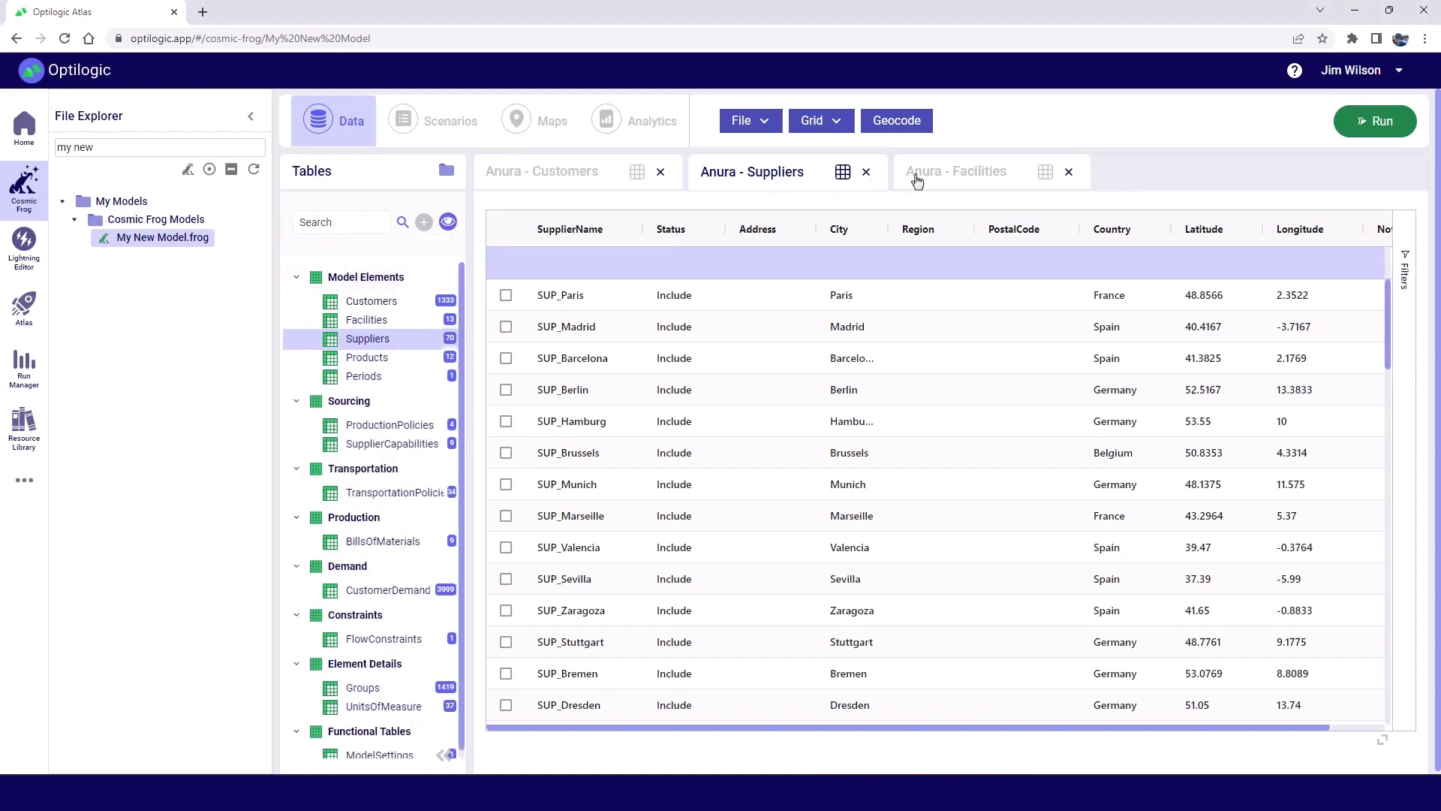
# Scroll the Facilities grid right to show City, Country, Latitude, Longitude through FixedOperatingCost
pyautogui.click(997, 177)
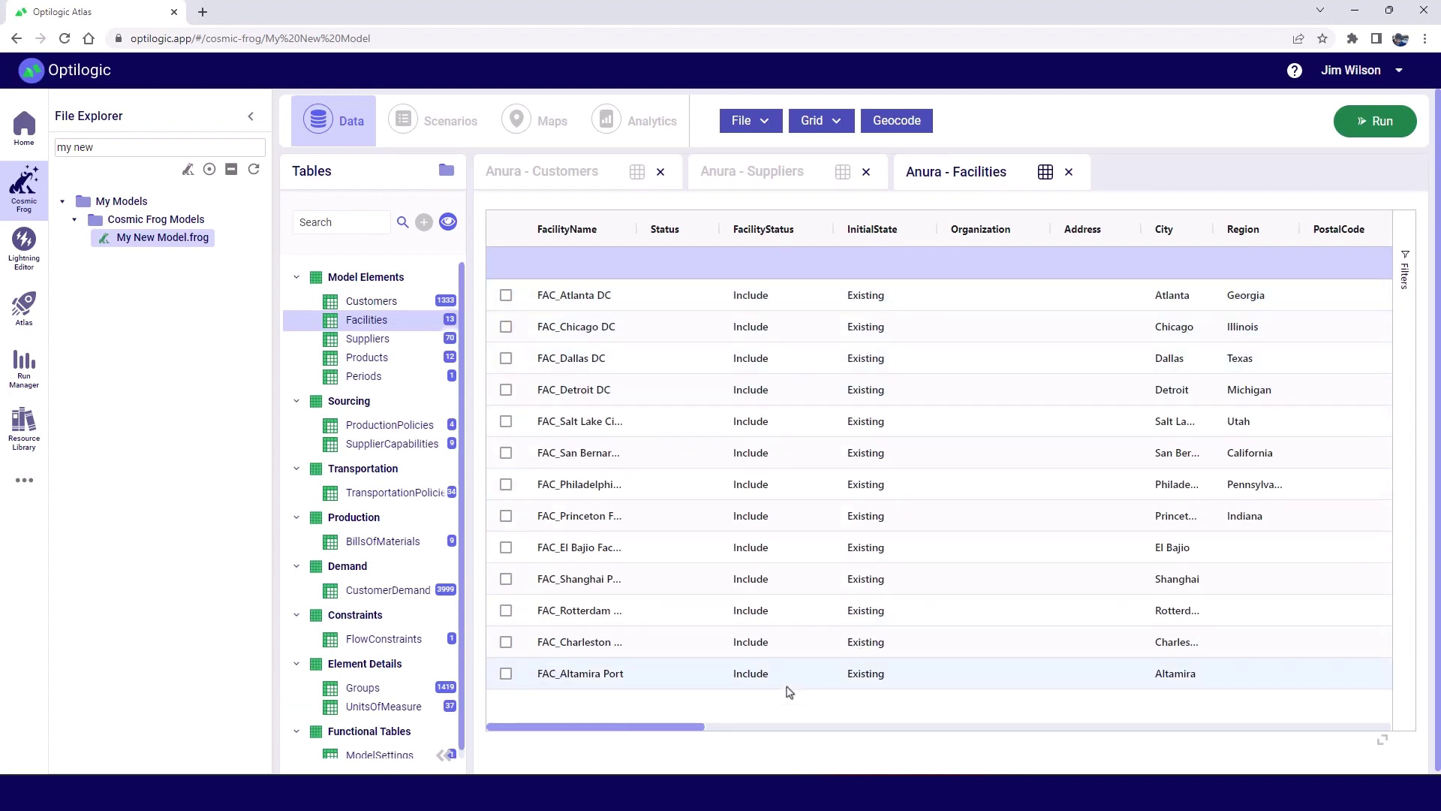
pyautogui.moveTo(670, 734); pyautogui.dragTo(818, 743)
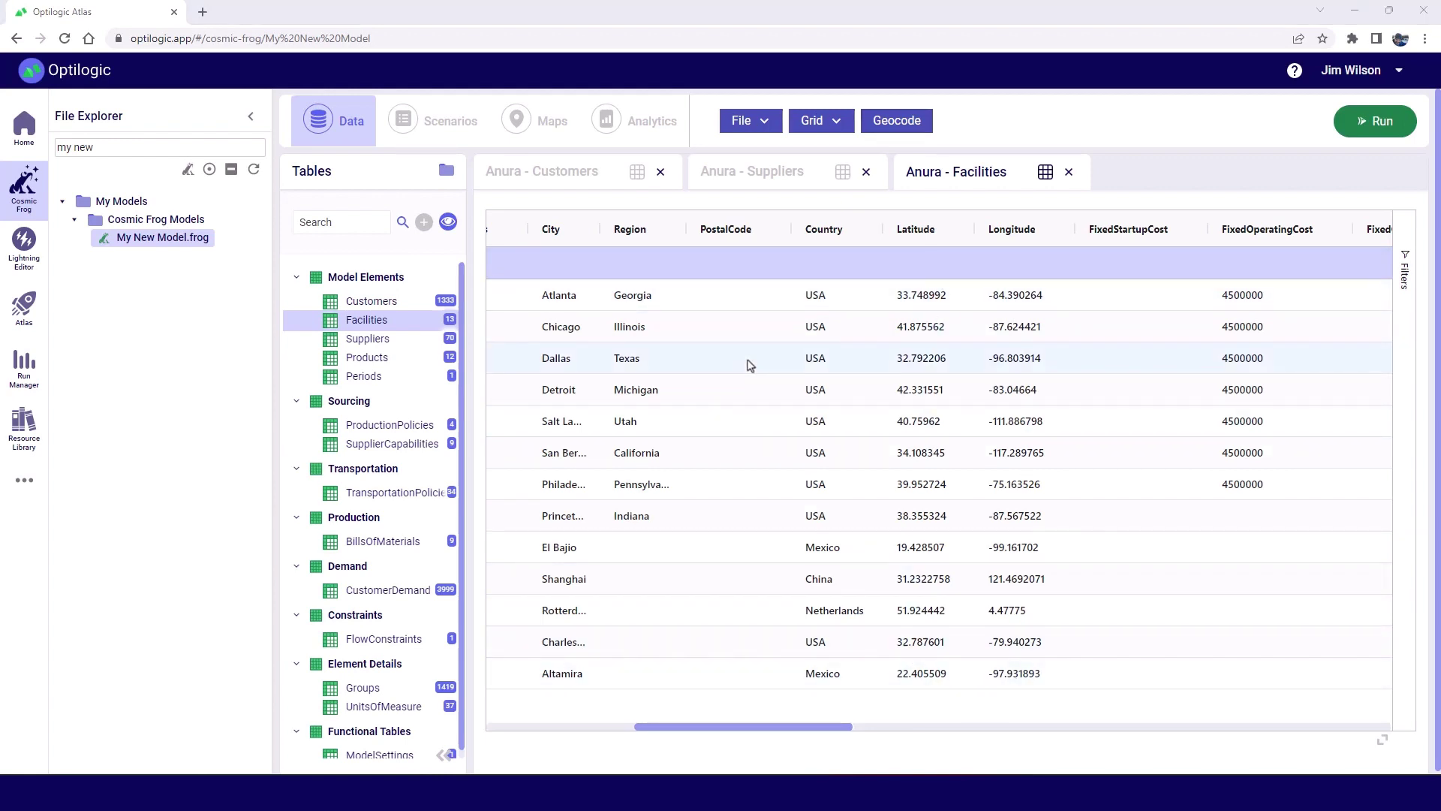
# Collapse the model File Explorer to widen the grid
pyautogui.click(770, 127)
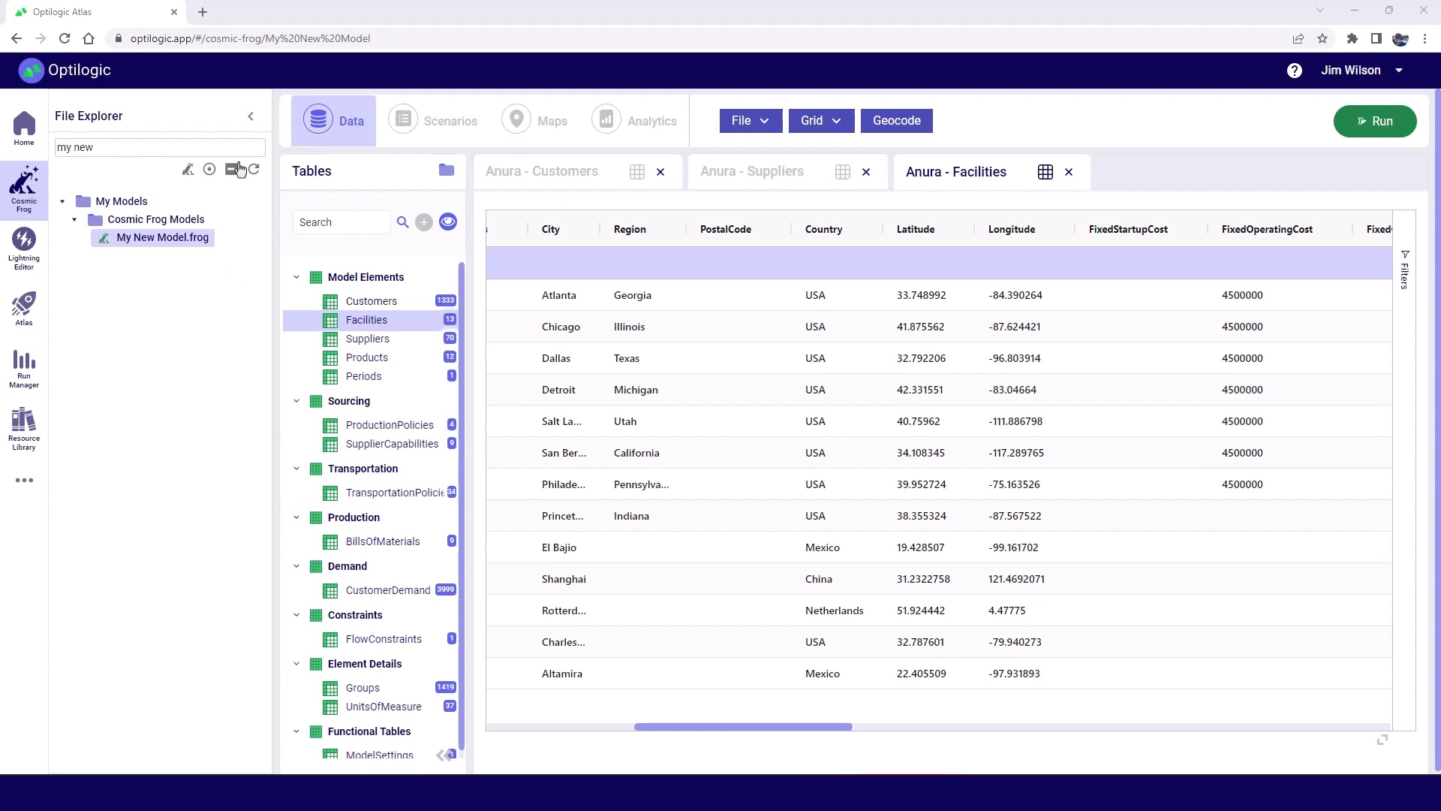
pyautogui.click(251, 117)
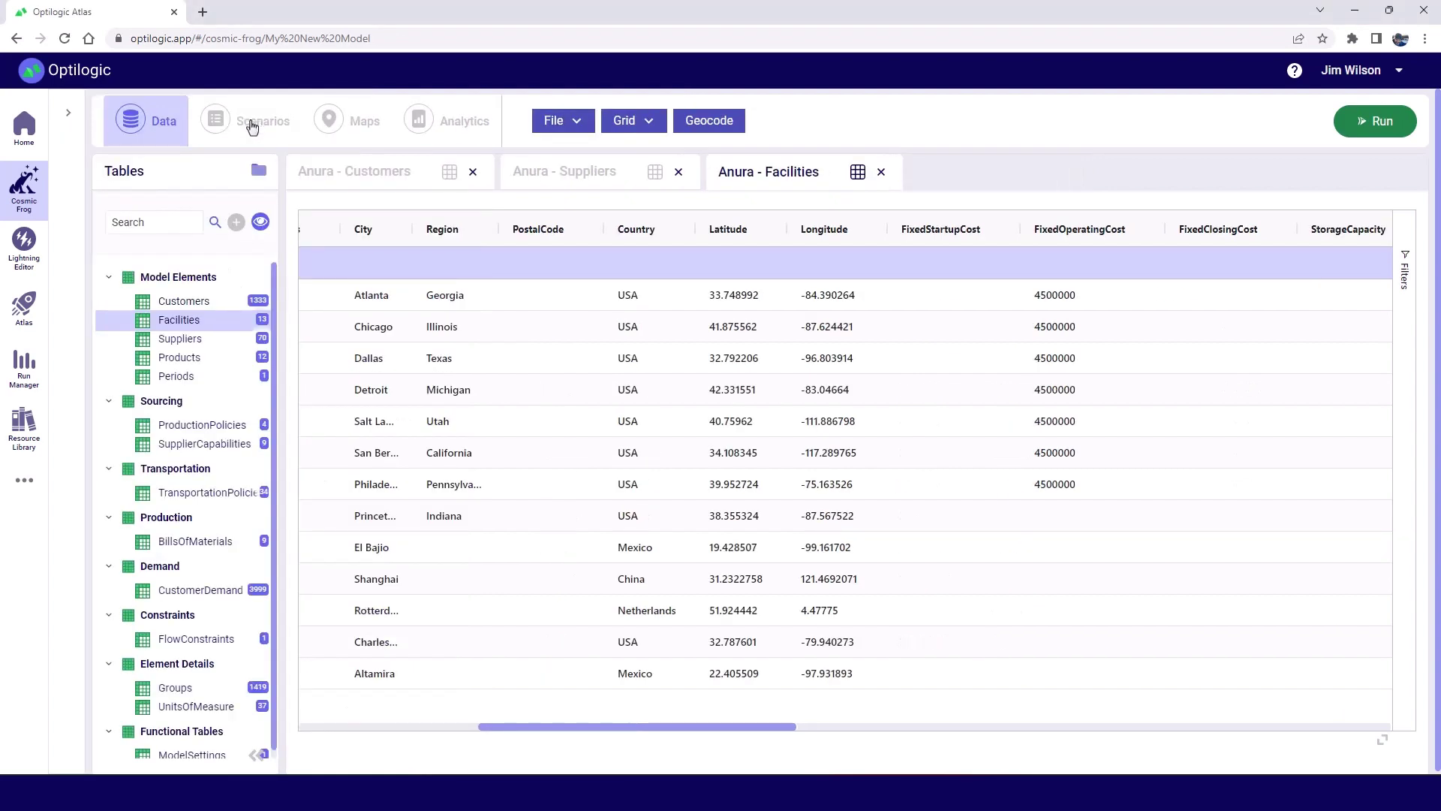
pyautogui.click(68, 113)
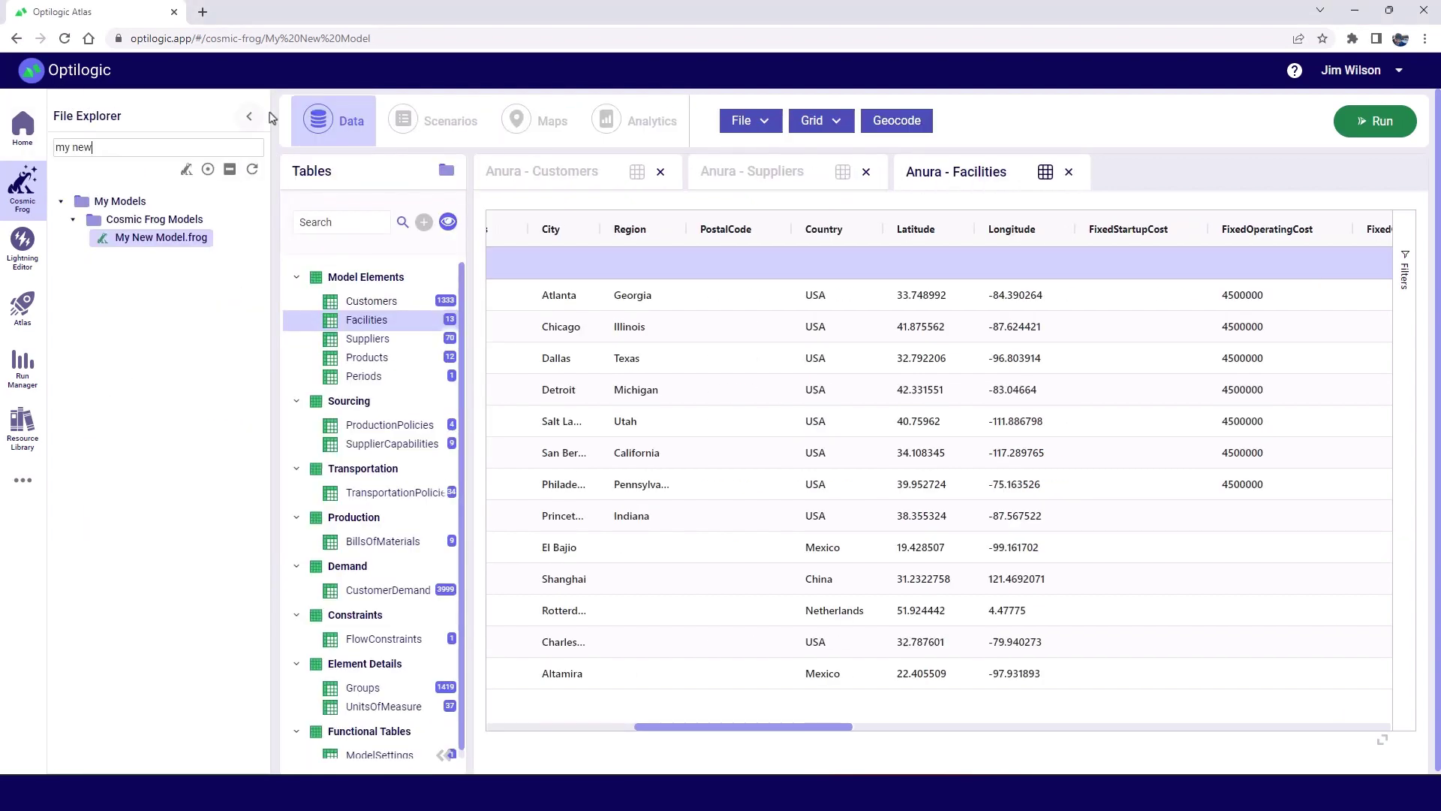
pyautogui.click(250, 117)
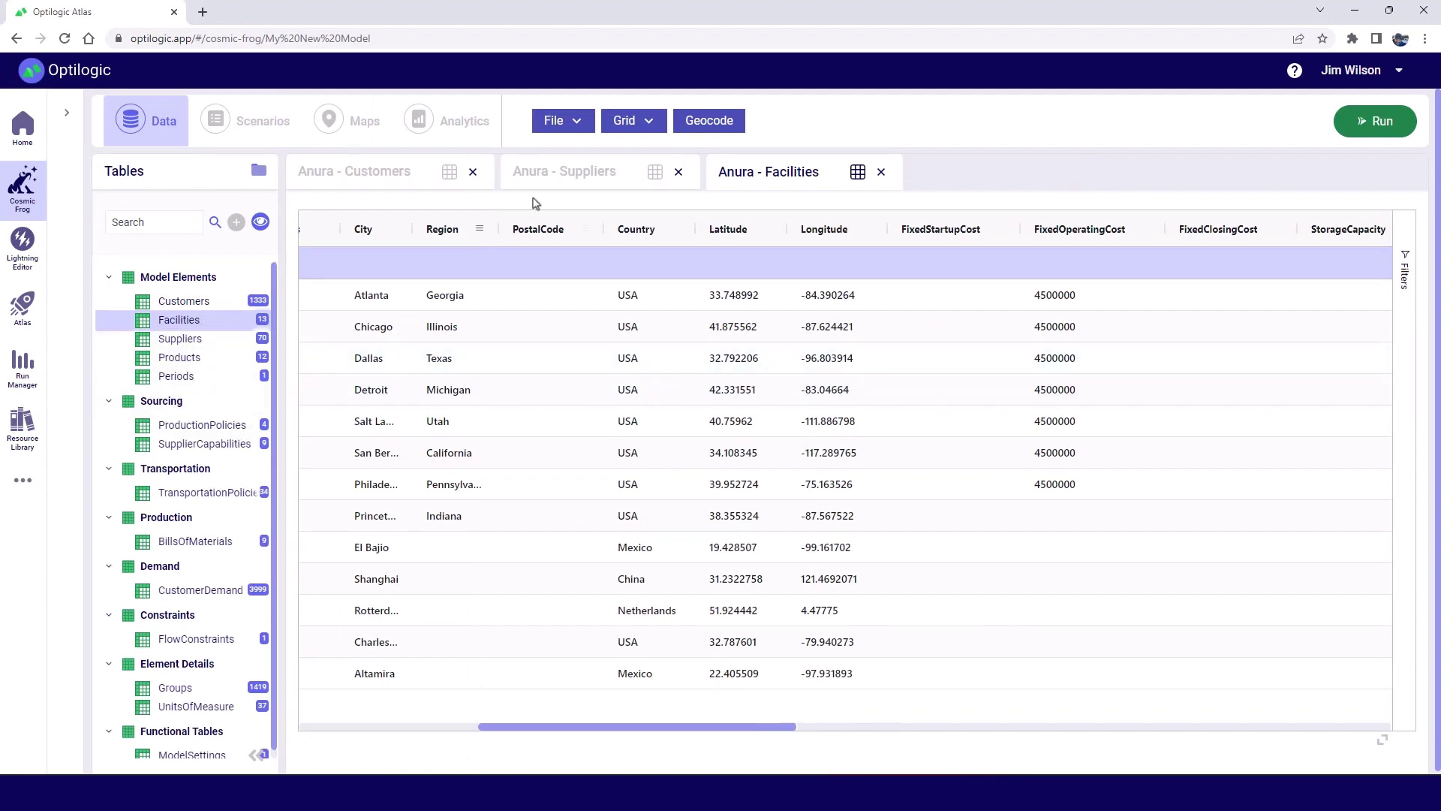
pyautogui.click(572, 126)
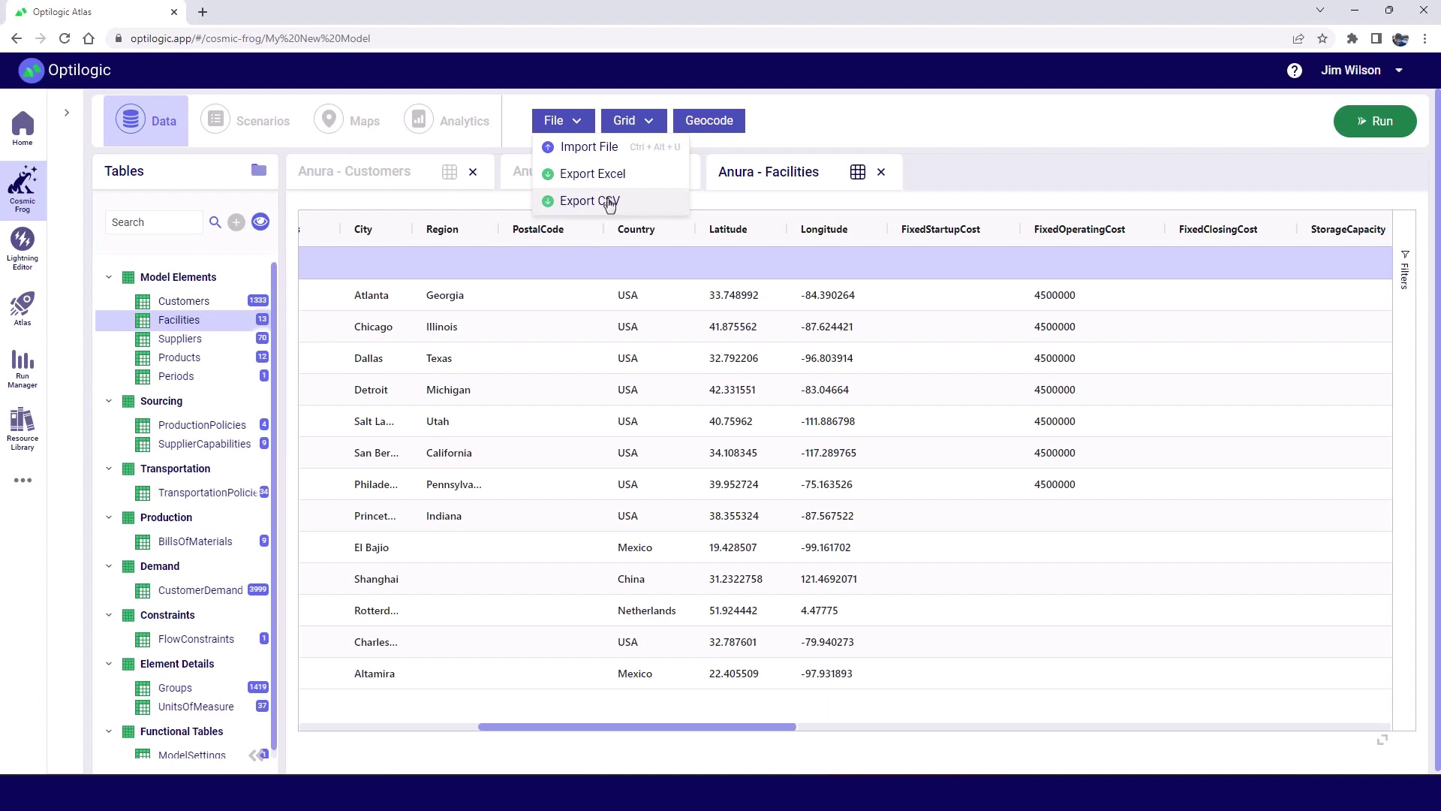
pyautogui.click(608, 201)
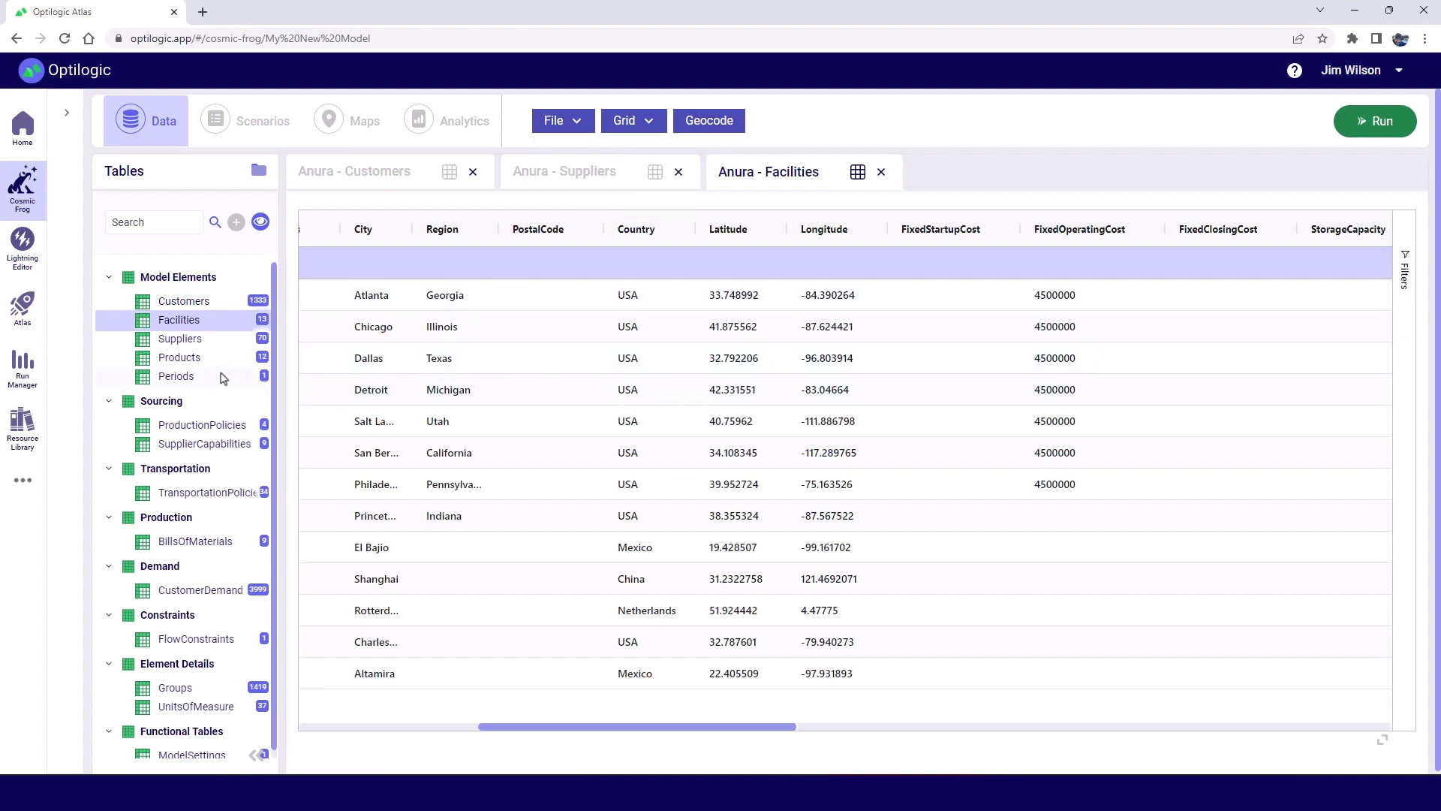
# Export Facilities, Suppliers, Products and ProductionPolicies to Excel as My New Model.zip
pyautogui.keyDown('ctrl'); pyautogui.click(194, 345); pyautogui.keyUp('ctrl')
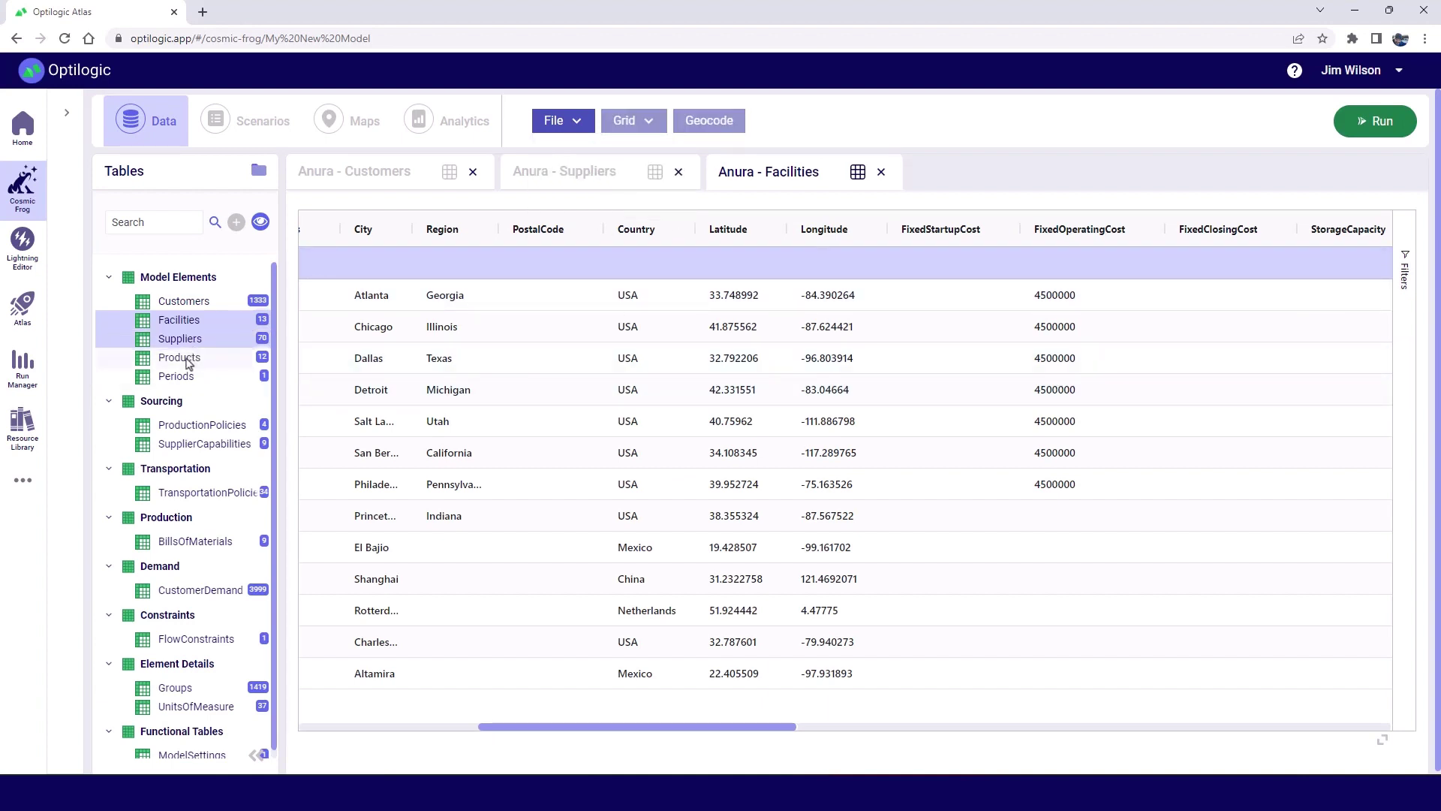
pyautogui.keyDown('ctrl'); pyautogui.click(188, 361); pyautogui.keyUp('ctrl')
pyautogui.keyDown('ctrl'); pyautogui.click(201, 425); pyautogui.keyUp('ctrl')
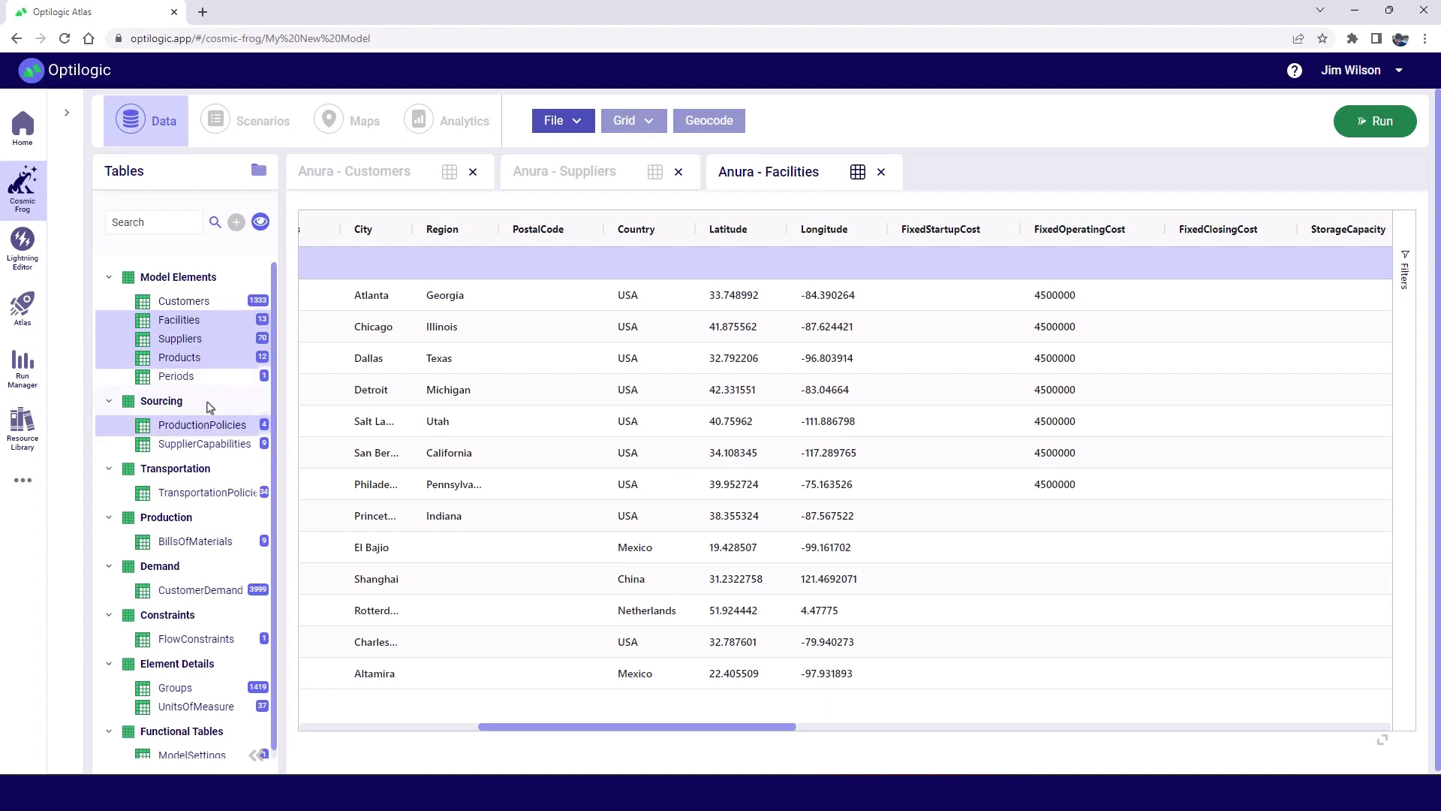
pyautogui.click(574, 126)
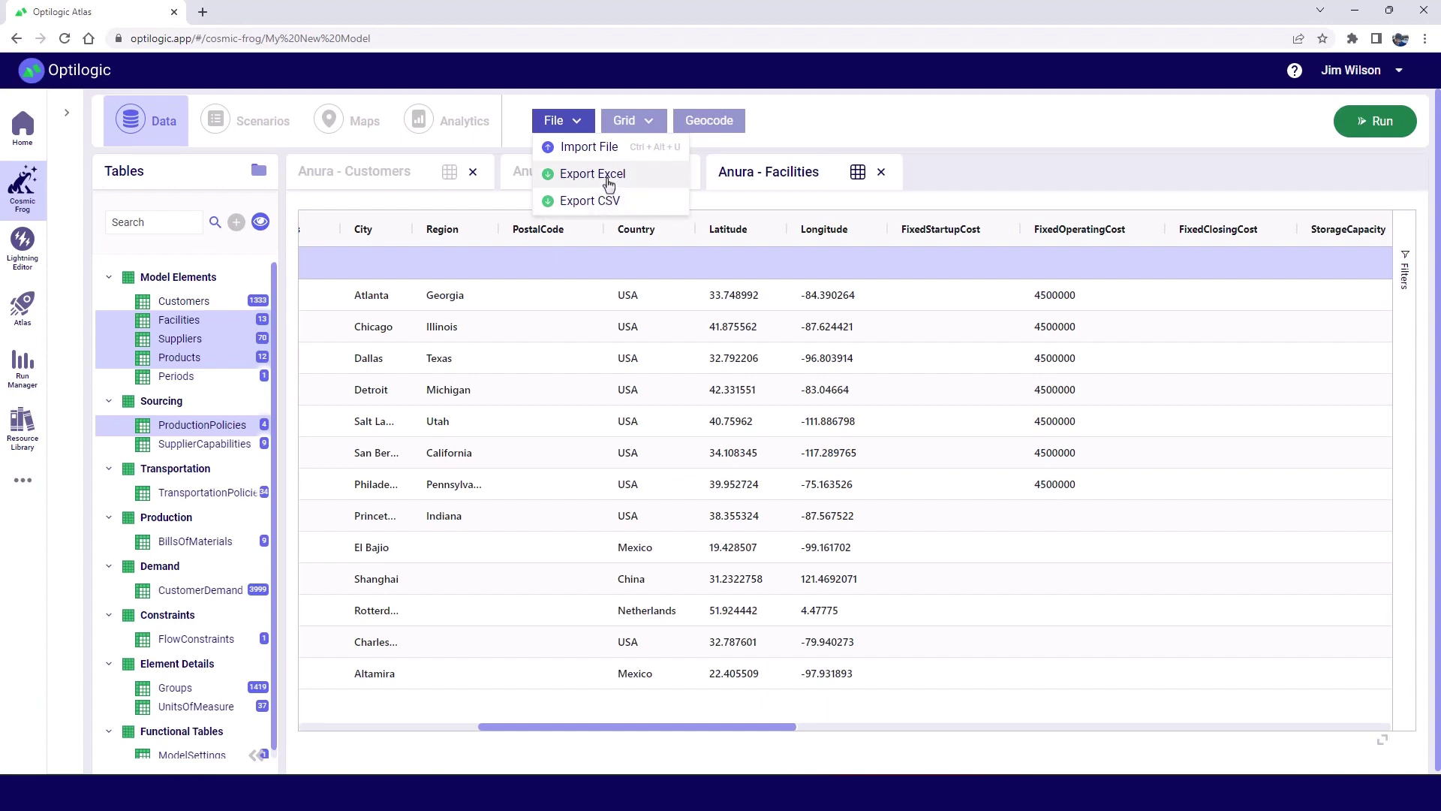
pyautogui.click(608, 180)
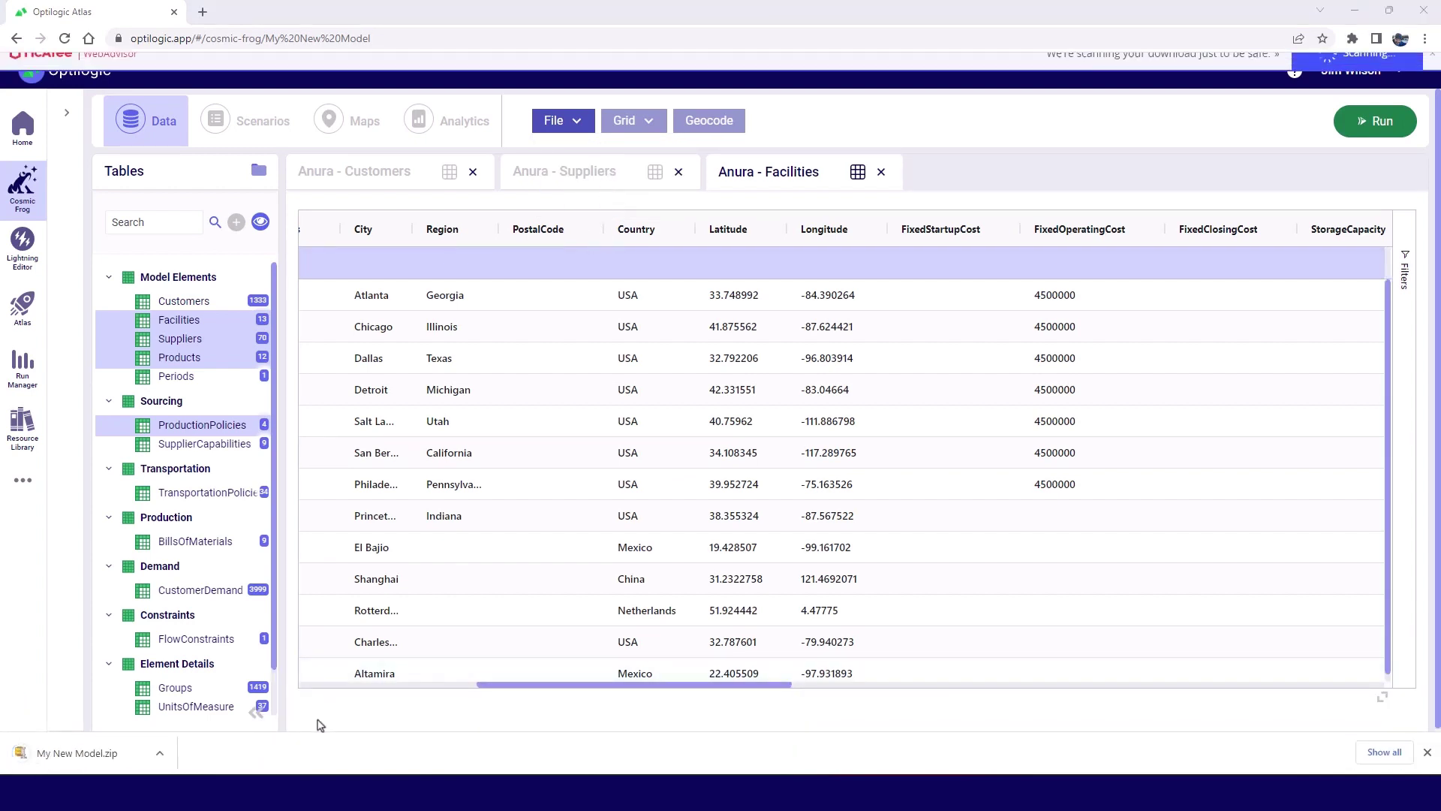
pyautogui.click(77, 758)
pyautogui.click(762, 408)
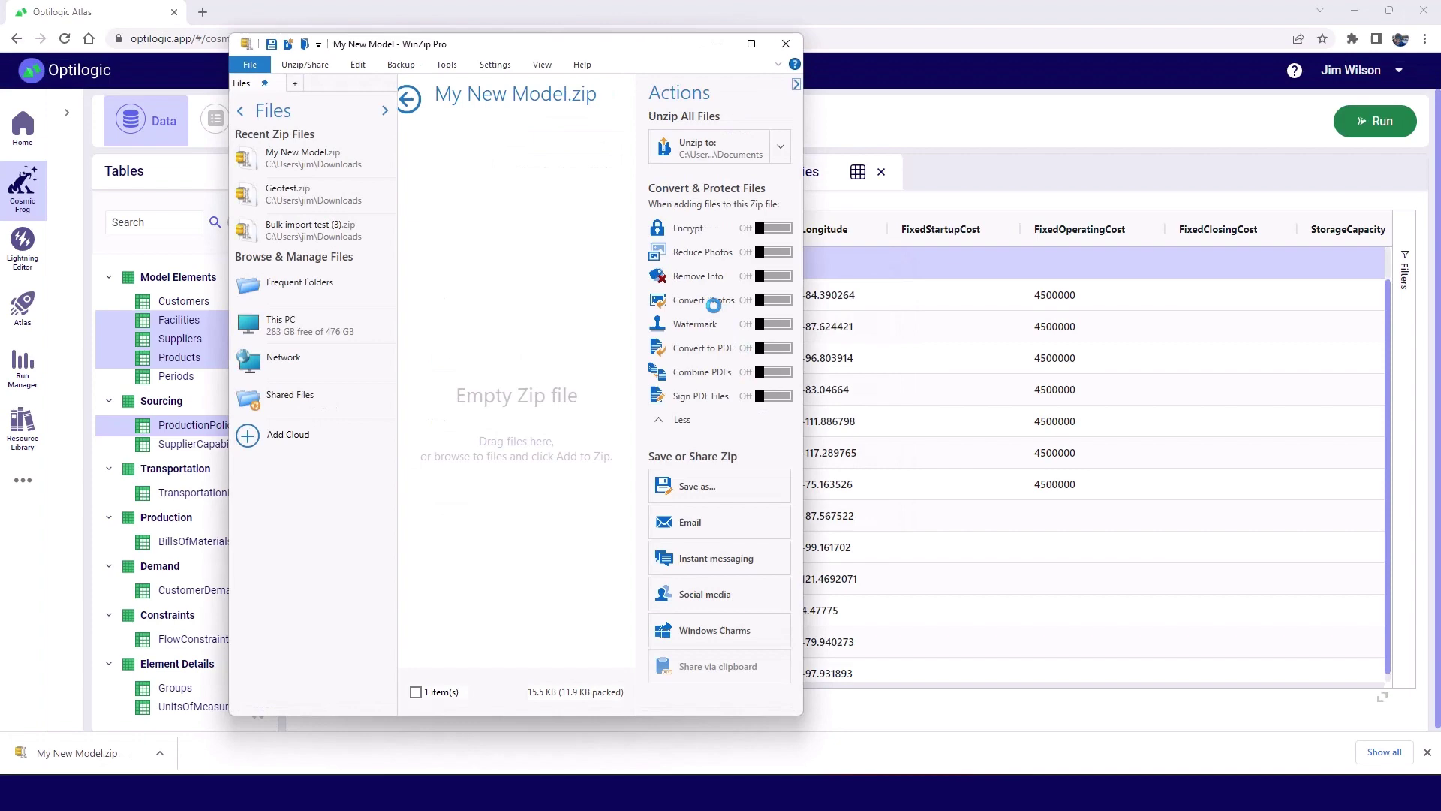
pyautogui.doubleClick(590, 146)
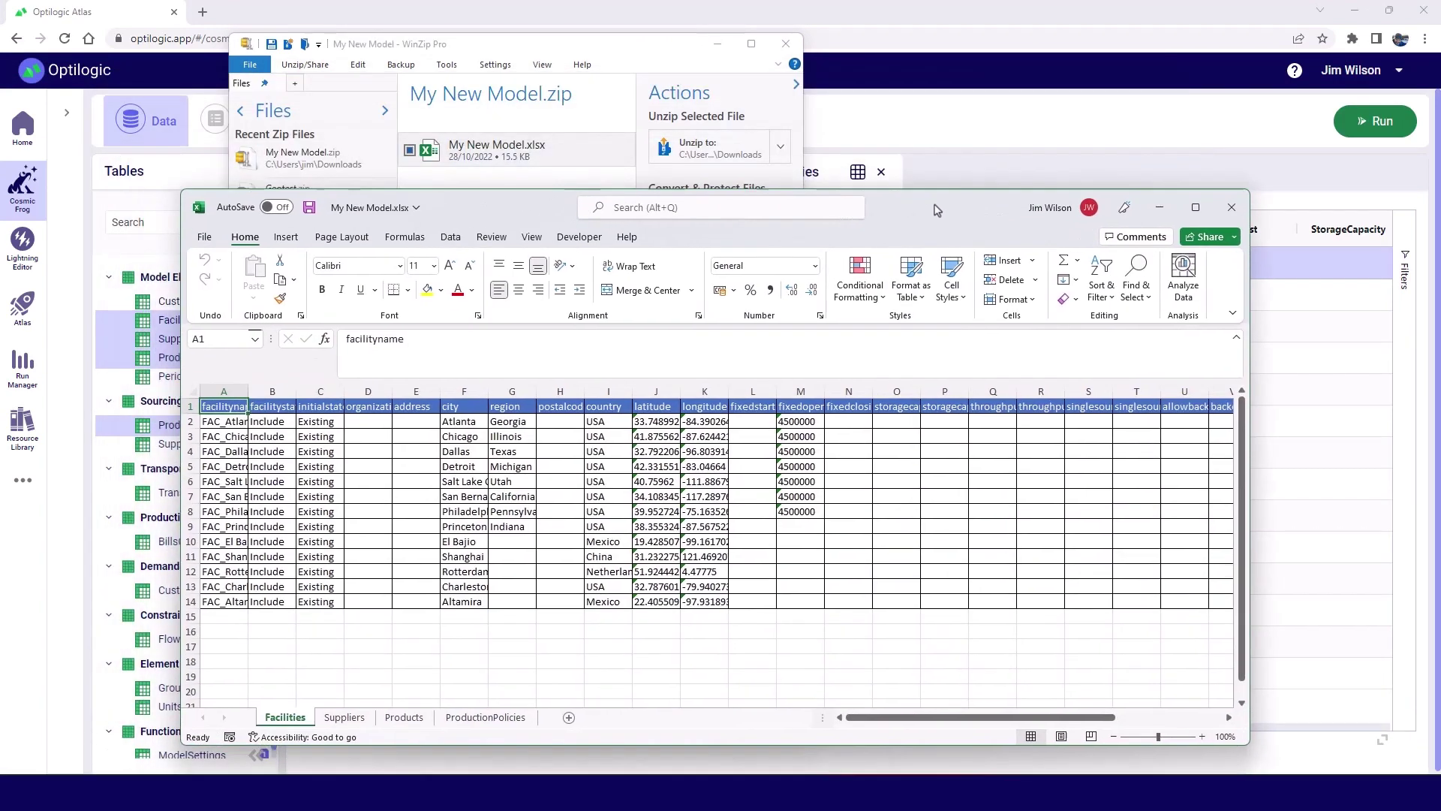
pyautogui.moveTo(936, 209); pyautogui.dragTo(945, 202)
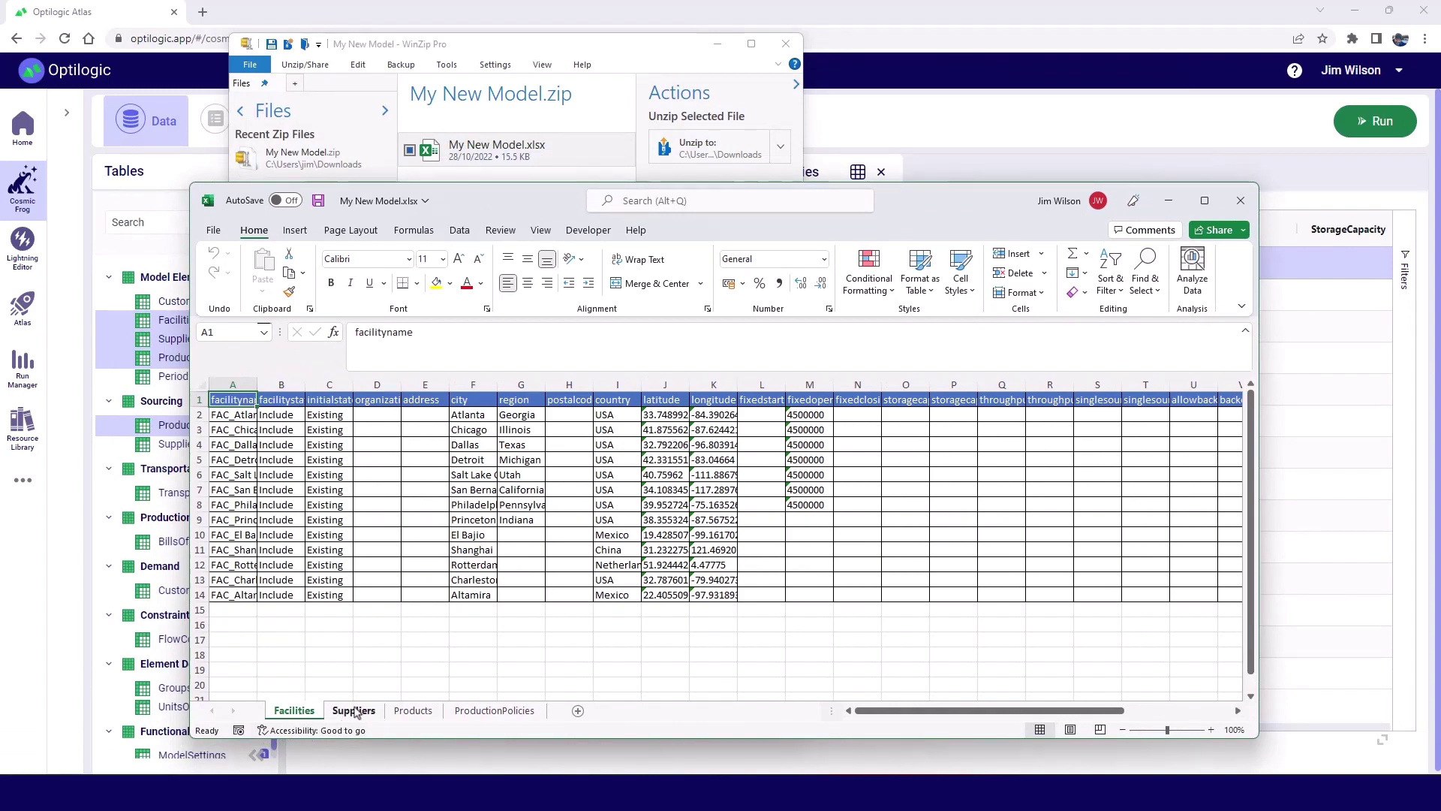
pyautogui.click(353, 710)
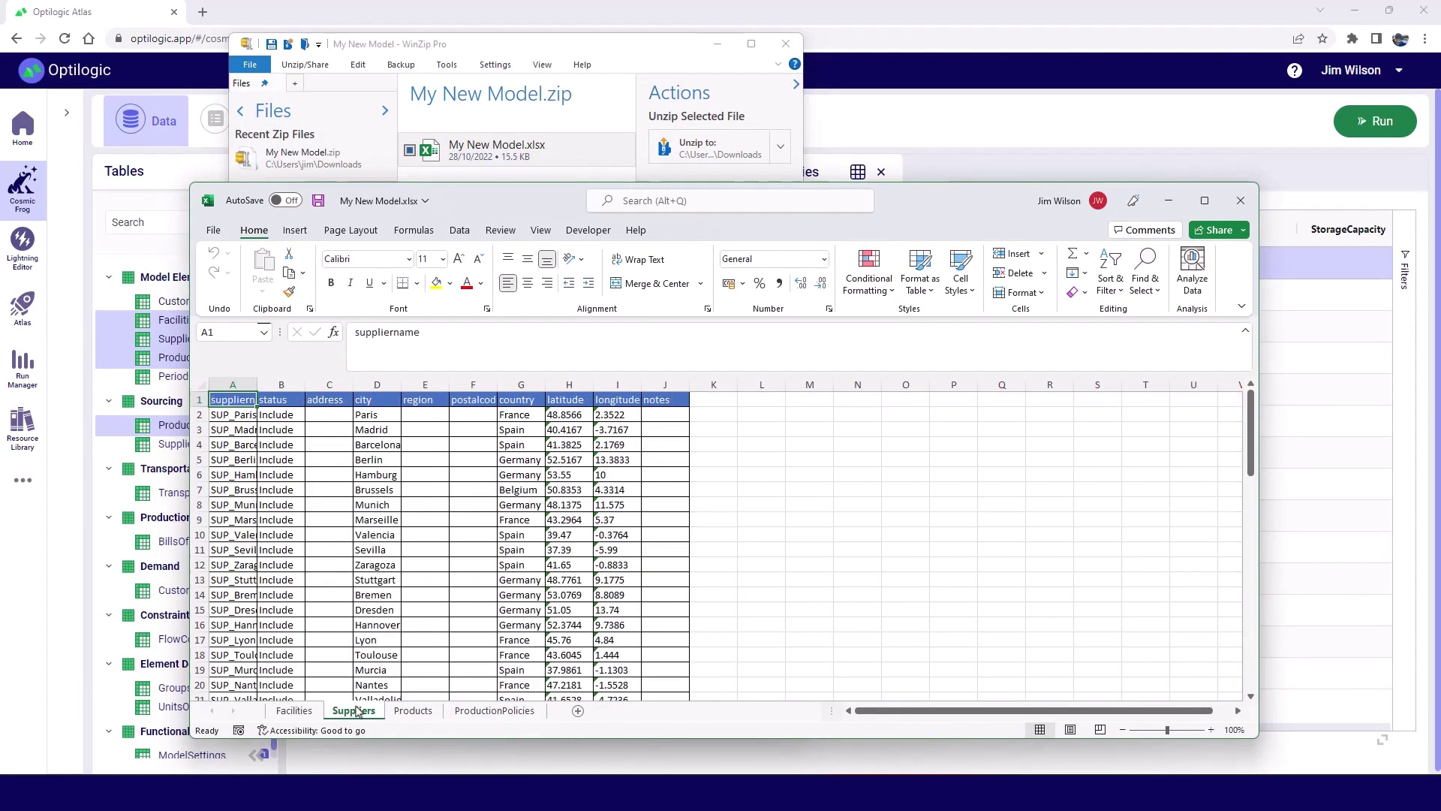
pyautogui.click(412, 710)
pyautogui.click(488, 713)
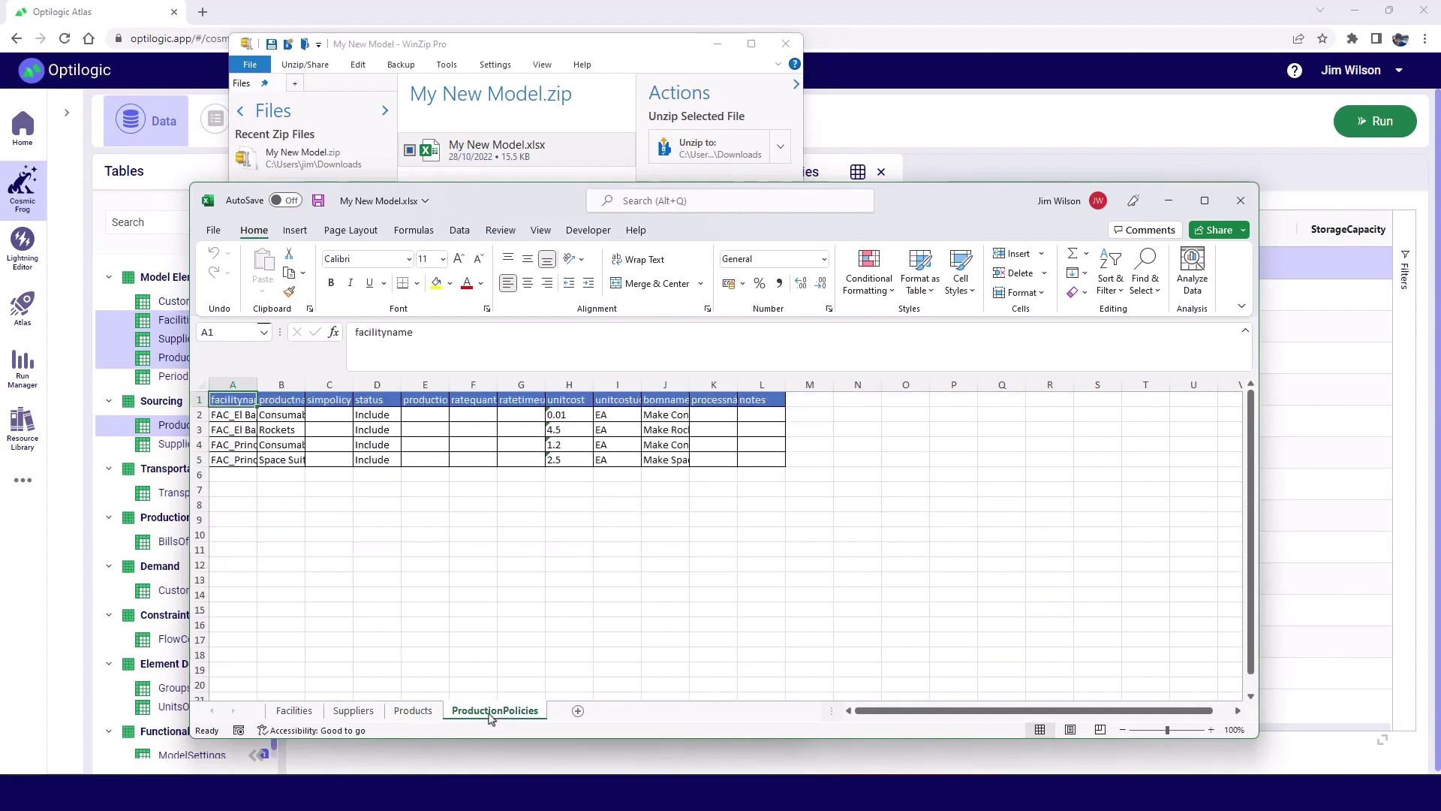
pyautogui.click(1240, 201)
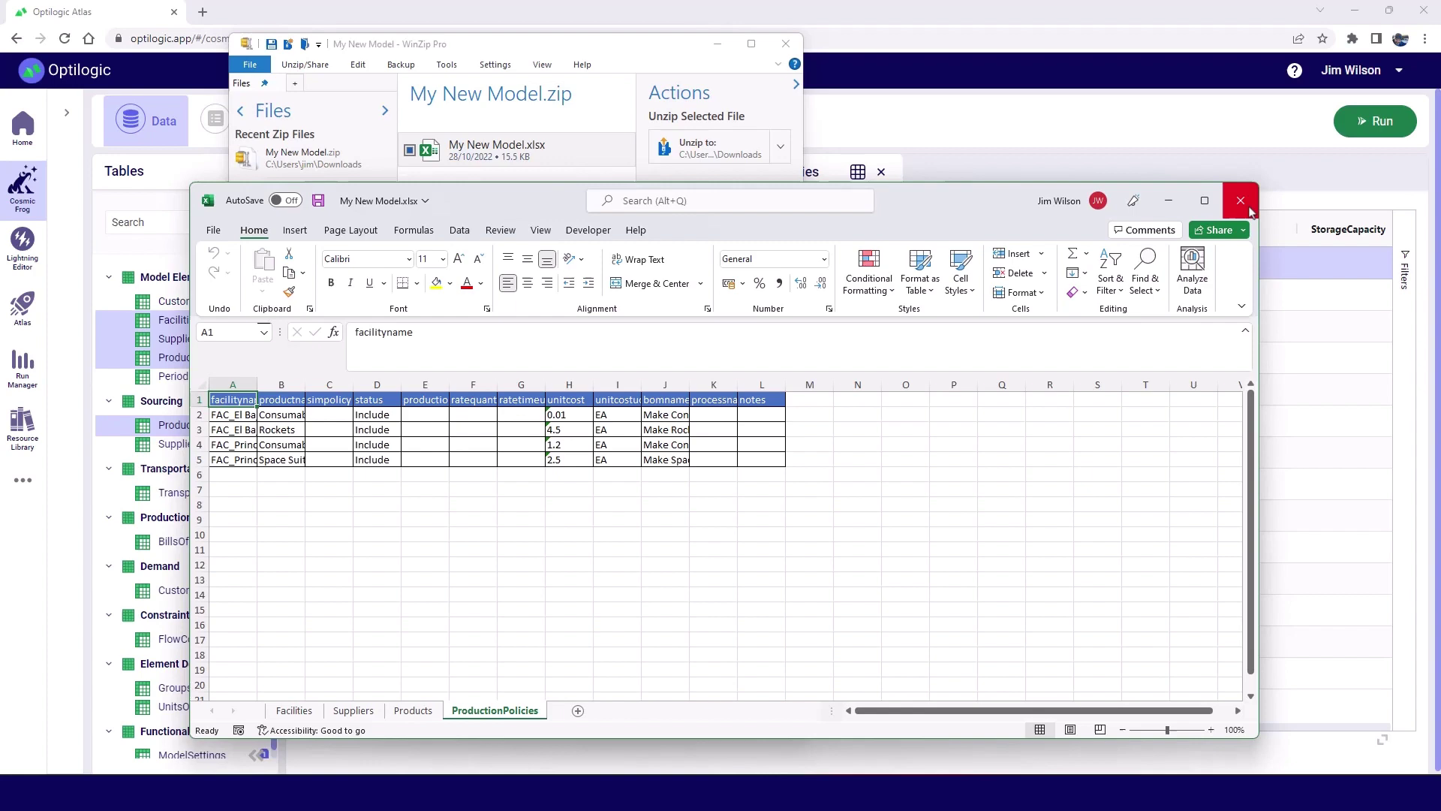
pyautogui.click(1240, 200)
# Close the zip window and import Facilities.csv into the Facilities table again
pyautogui.click(786, 43)
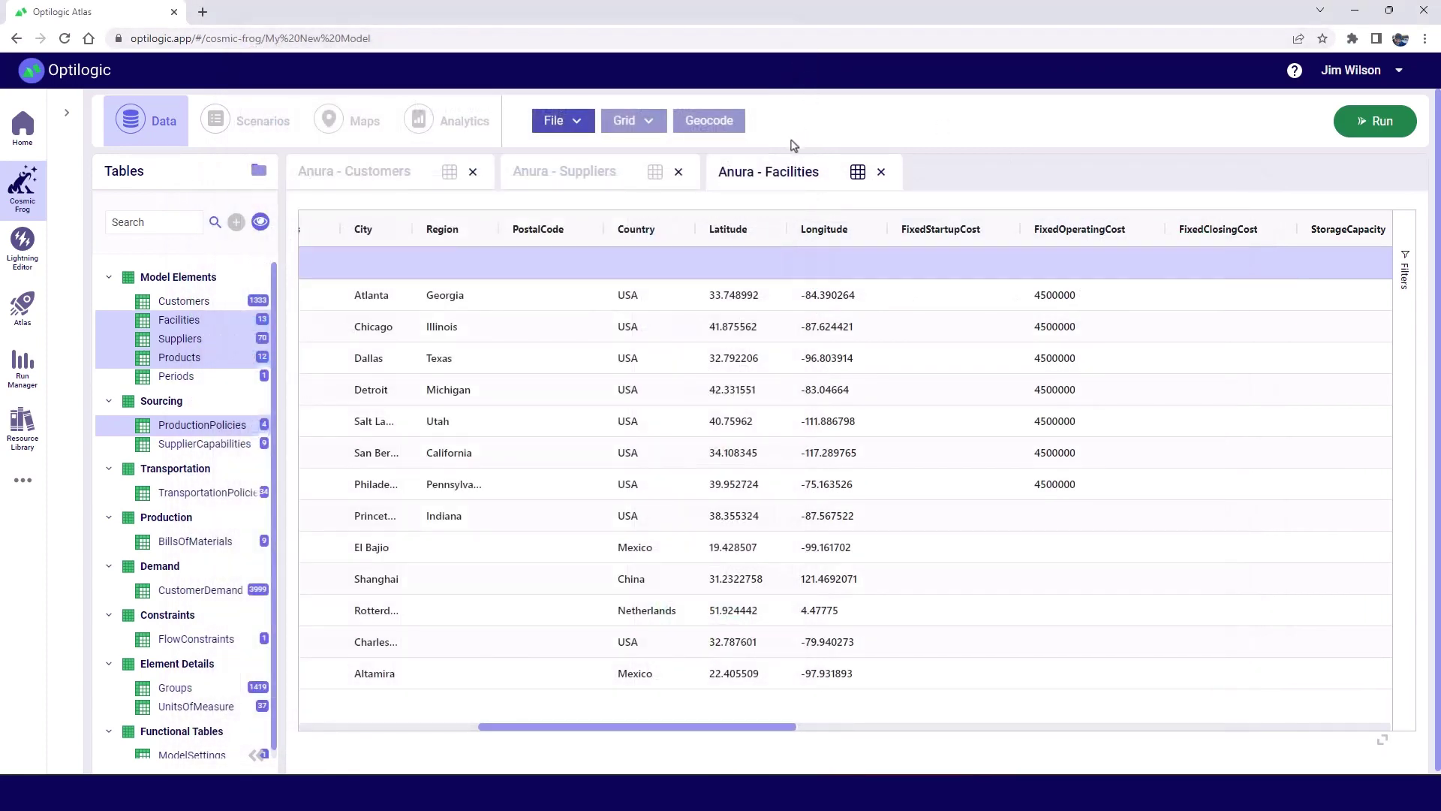
pyautogui.click(580, 128)
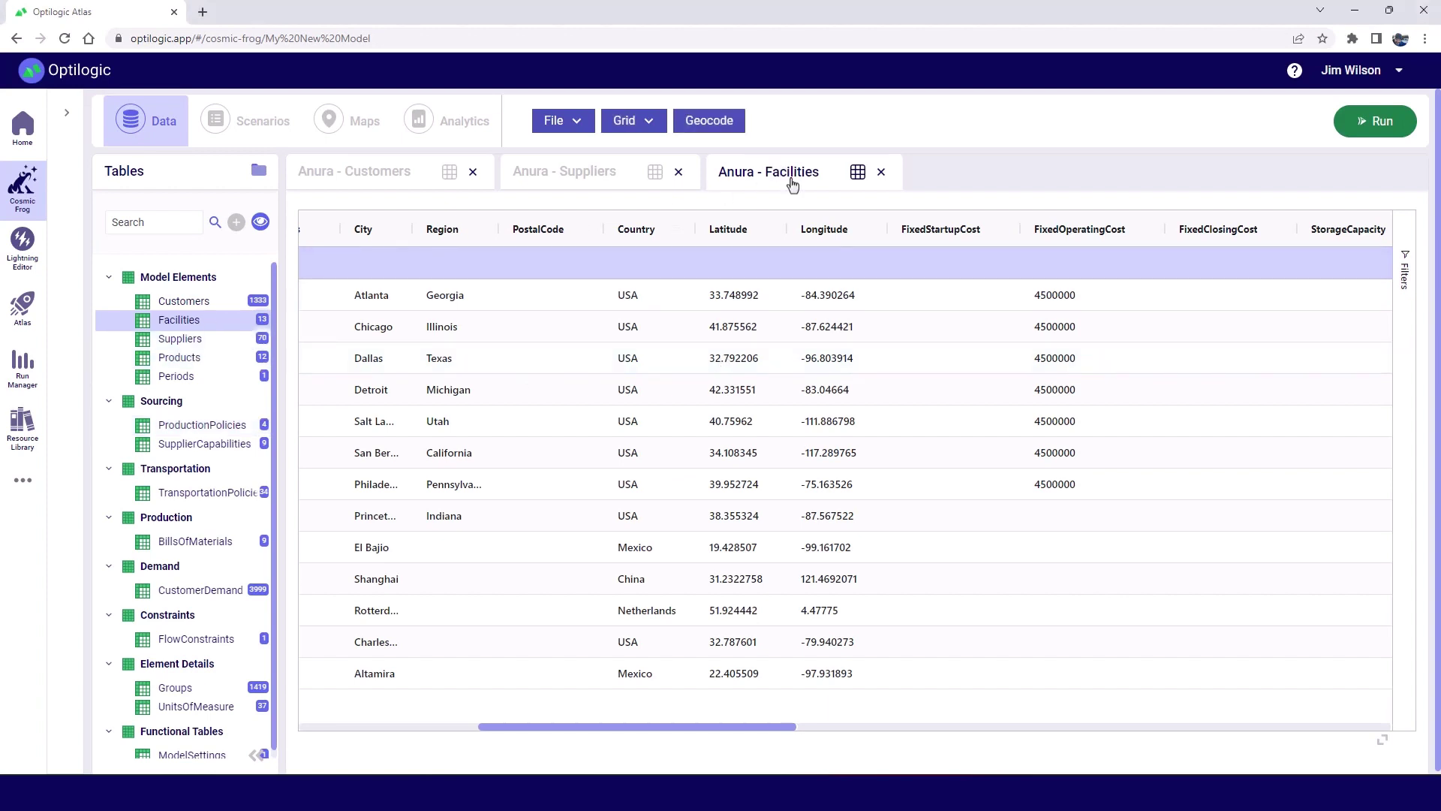
pyautogui.scroll(-1, 826, 450)
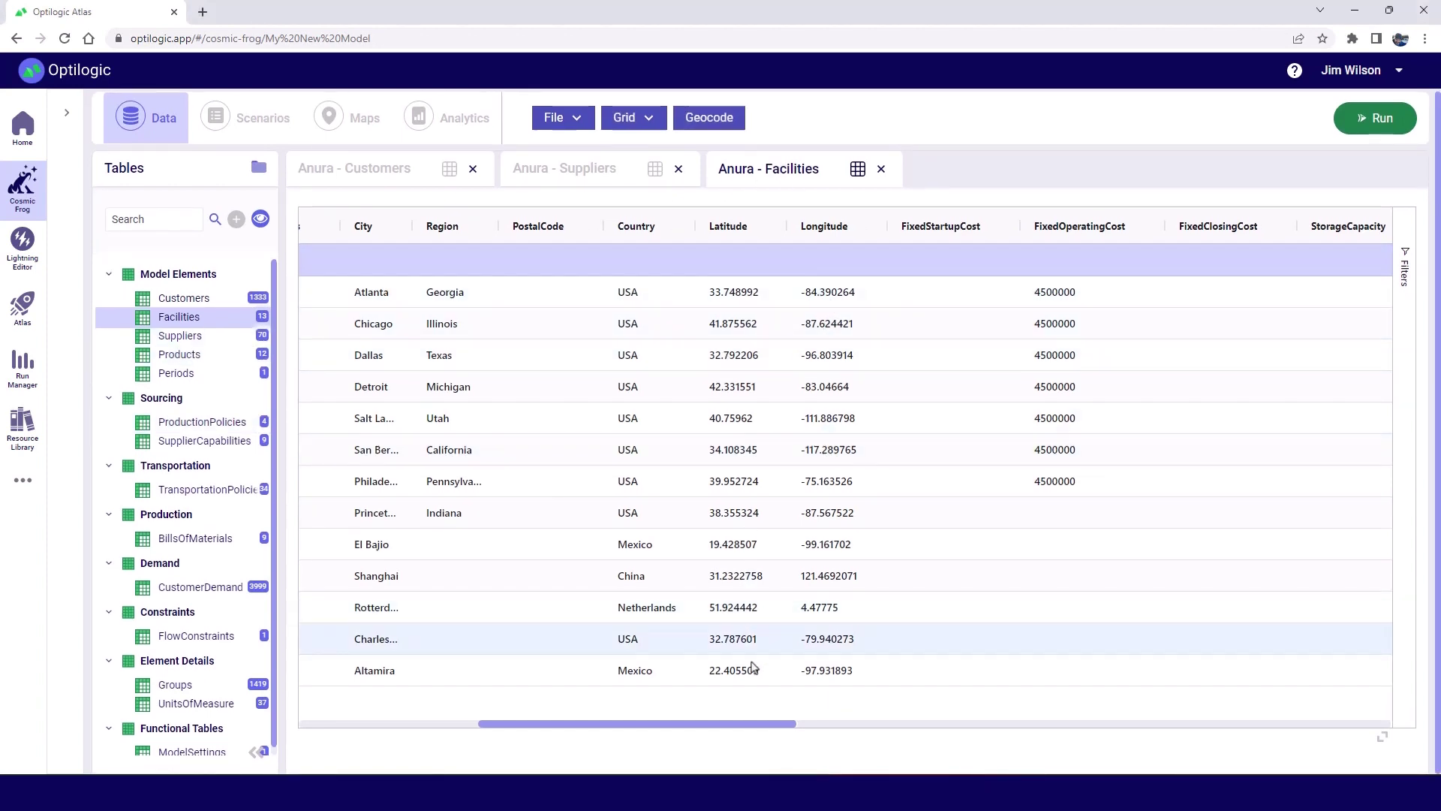
pyautogui.click(581, 124)
pyautogui.click(584, 144)
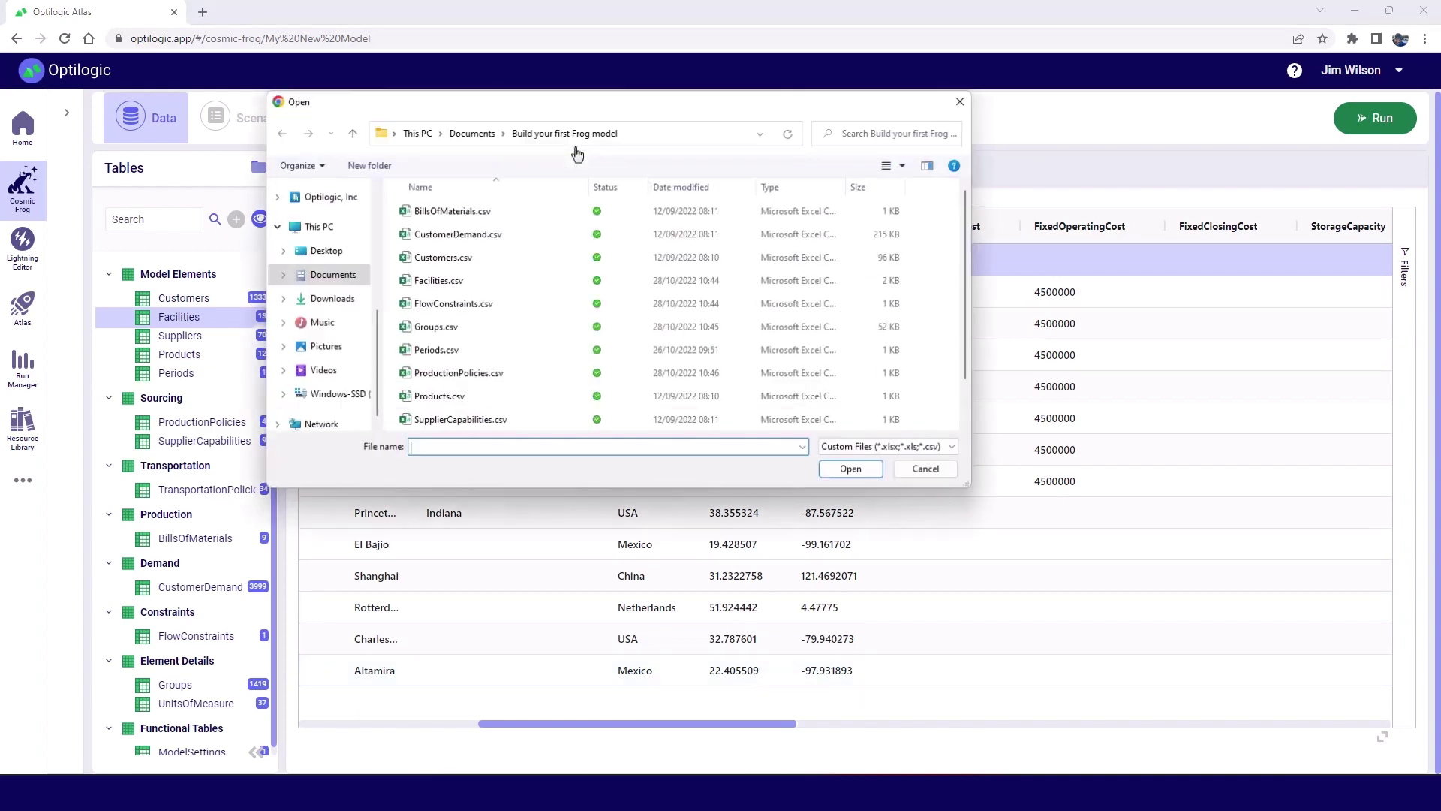
pyautogui.doubleClick(437, 280)
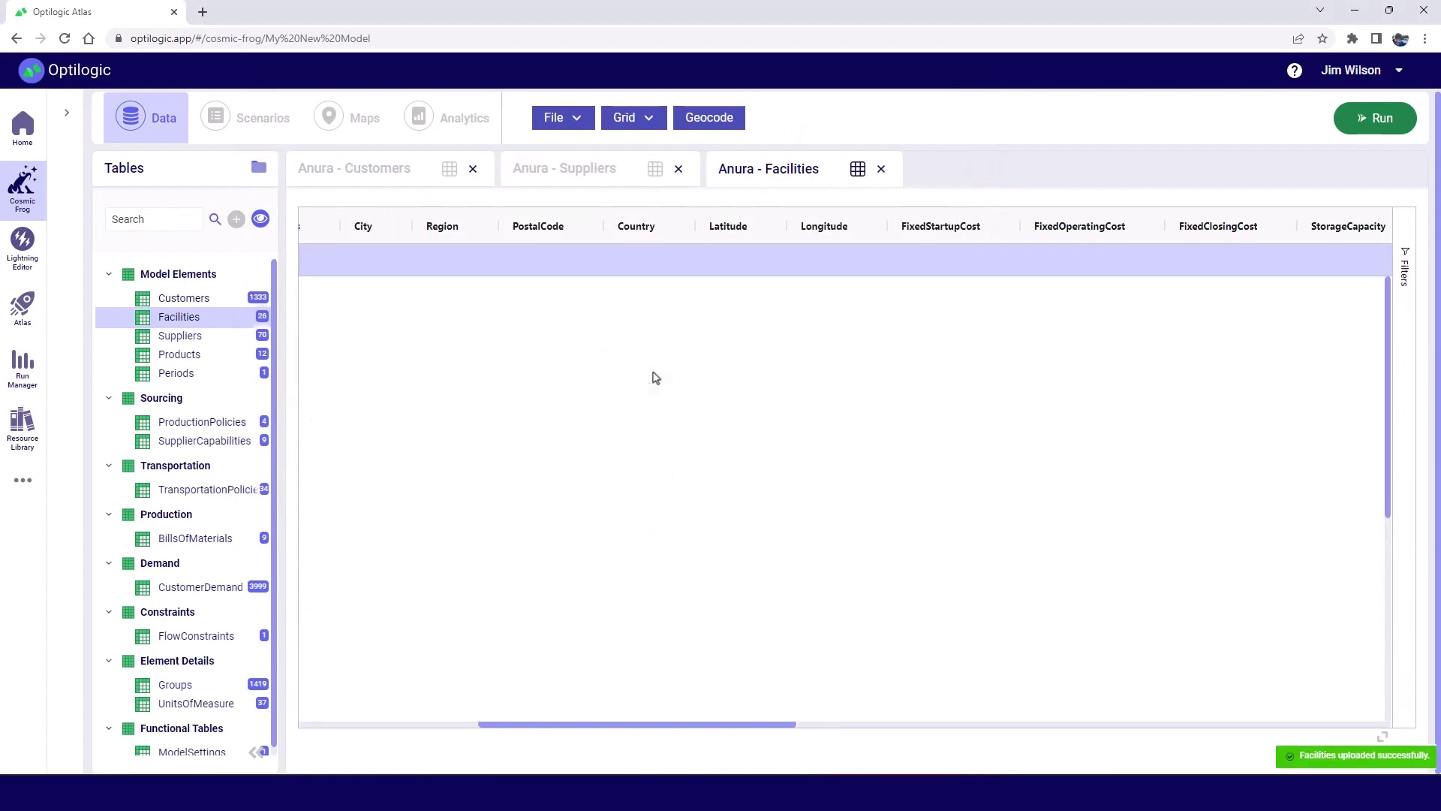
# Review the 26 Facilities rows, with each US city duplicated at different coordinate precision
pyautogui.scroll(-5, 794, 421)
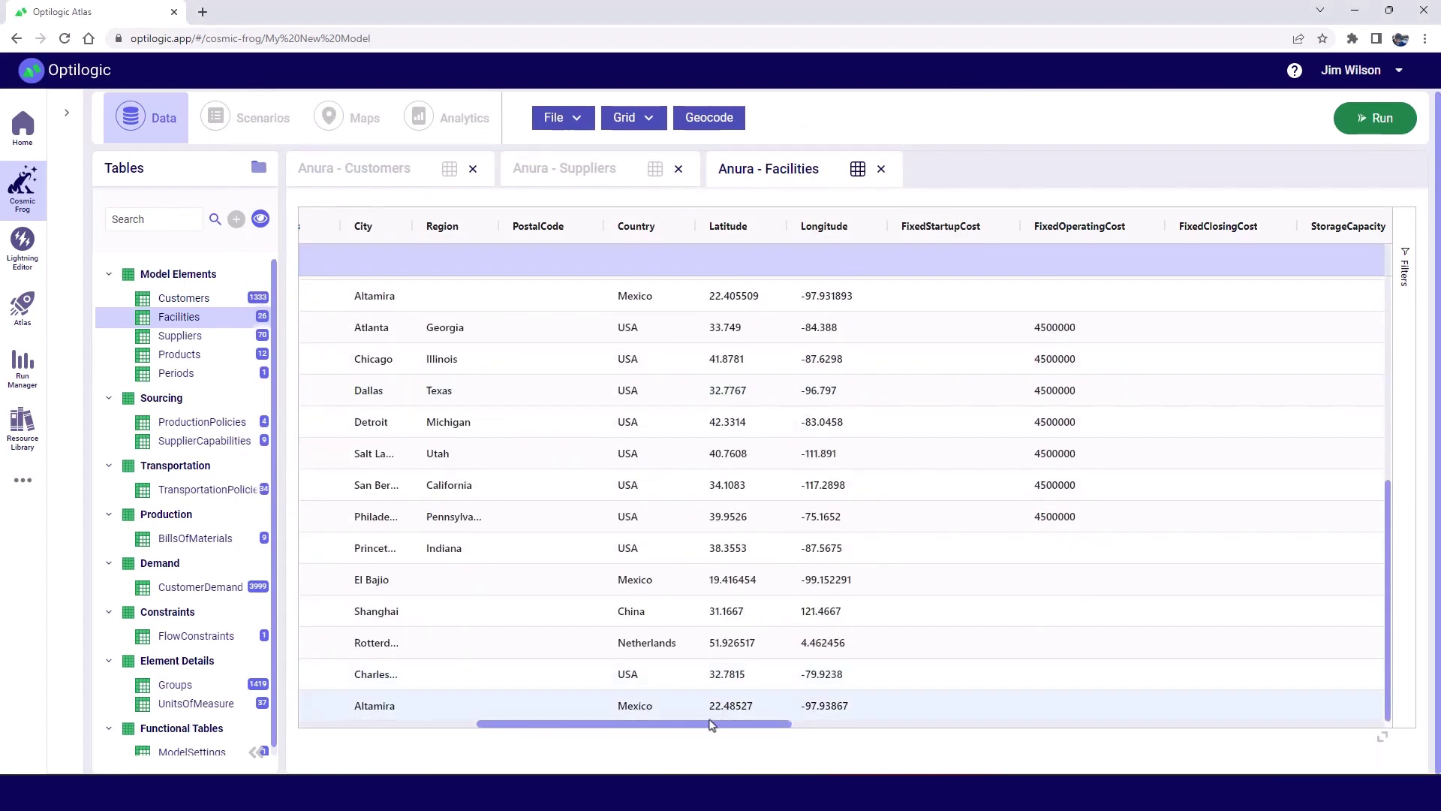
pyautogui.moveTo(710, 712); pyautogui.dragTo(633, 737)
pyautogui.scroll(5, 634, 660)
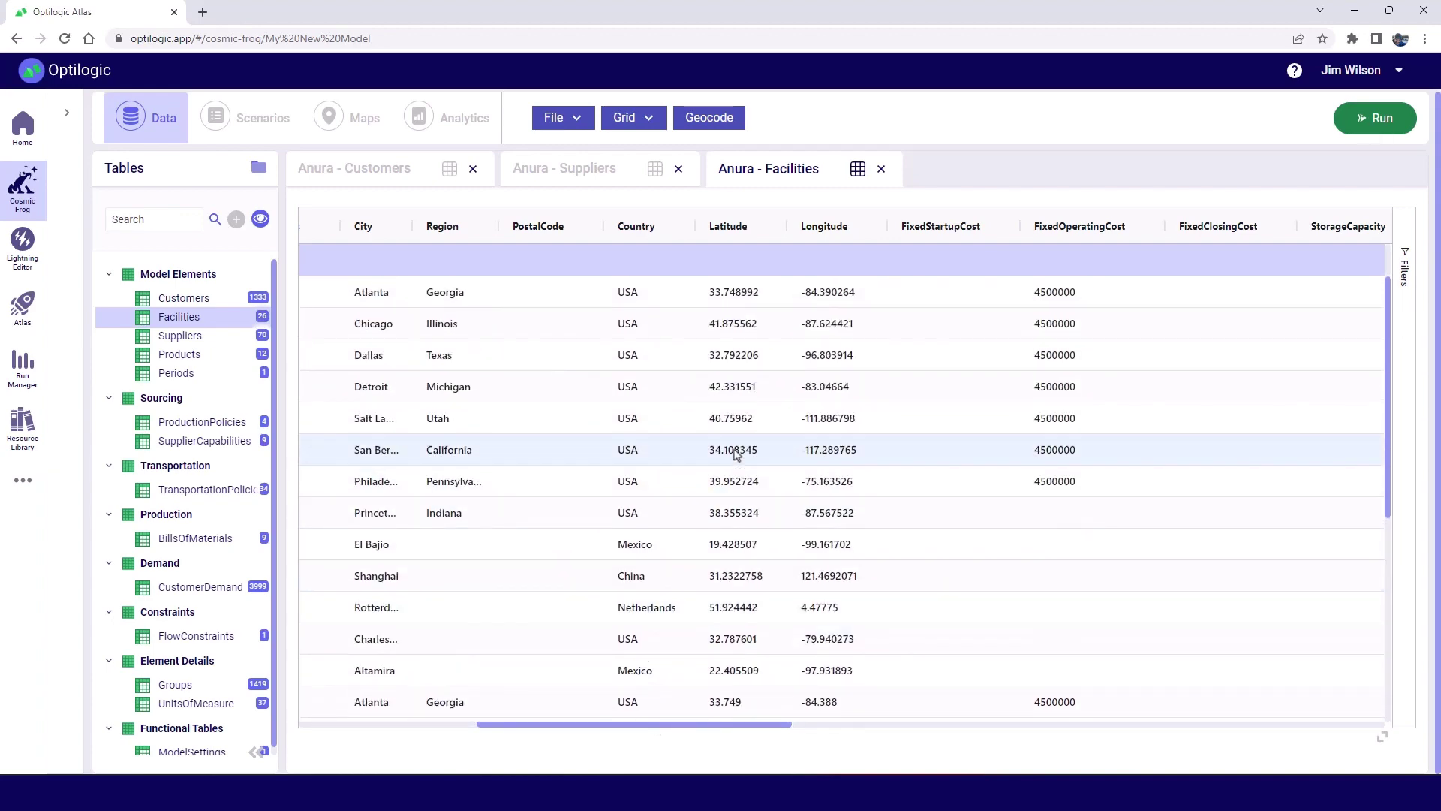
pyautogui.scroll(-2, 630, 315)
pyautogui.scroll(-3, 608, 676)
pyautogui.scroll(3, 615, 683)
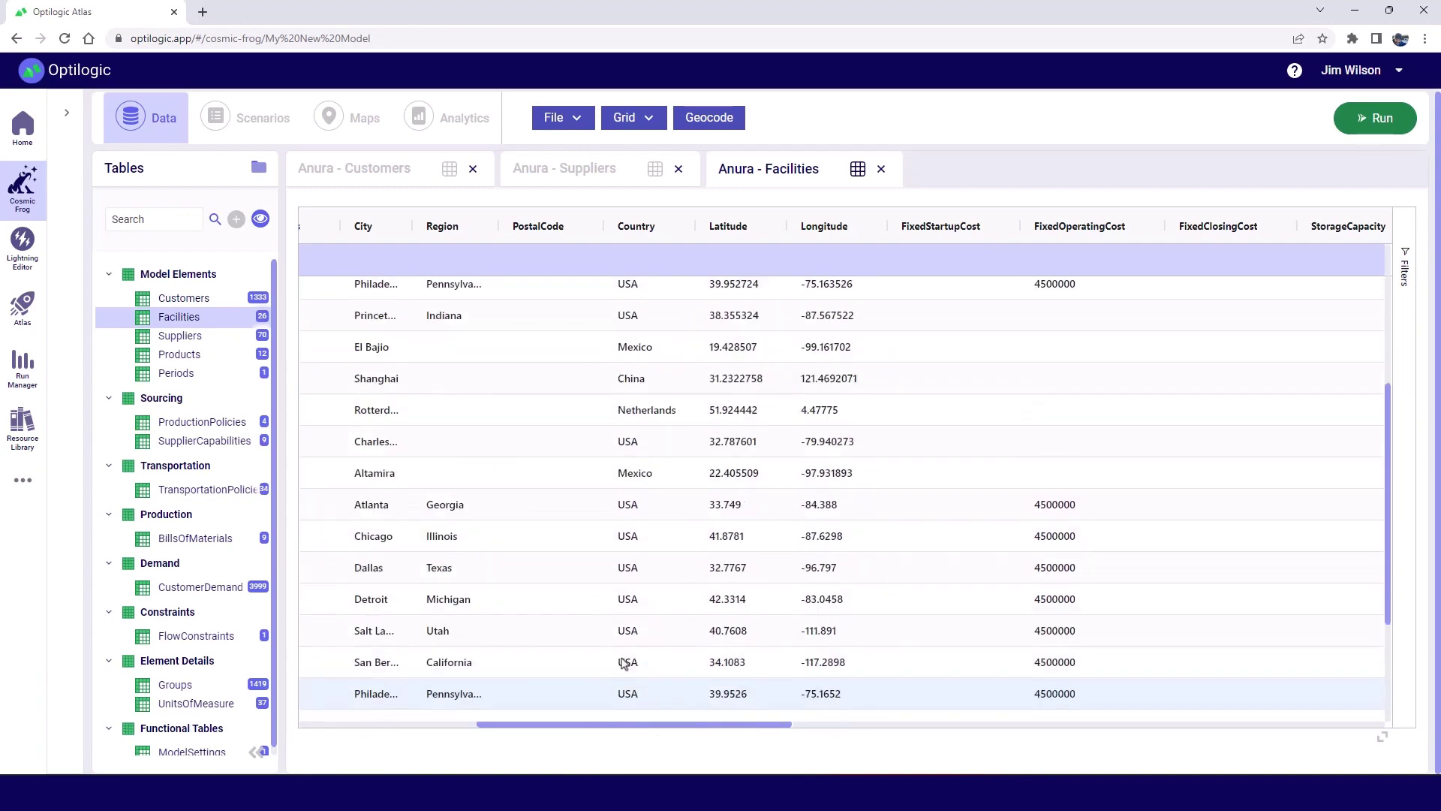
pyautogui.scroll(2, 630, 638)
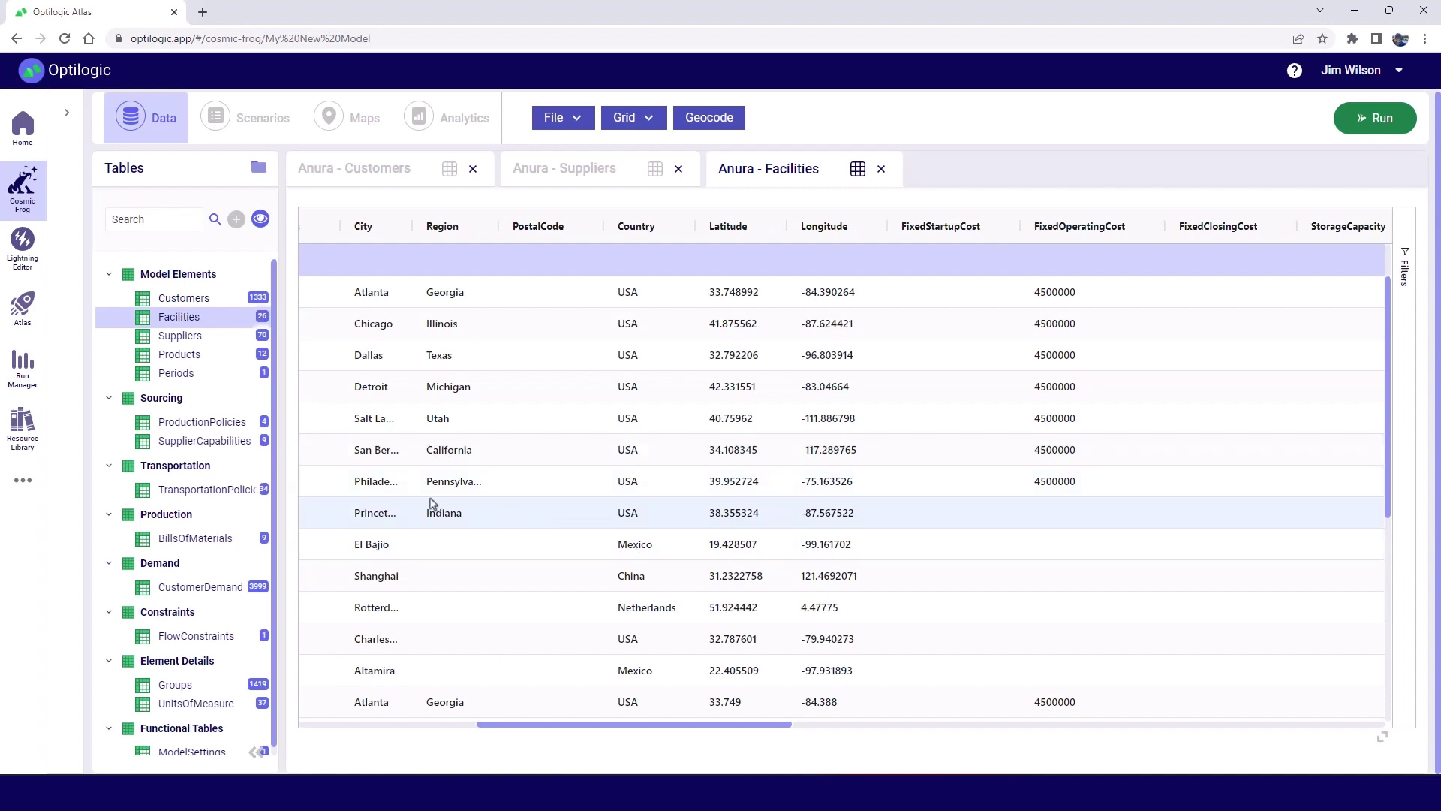
# Clear the Facilities table and re-import Facilities.csv, leaving 13 unique facilities
pyautogui.click(650, 121)
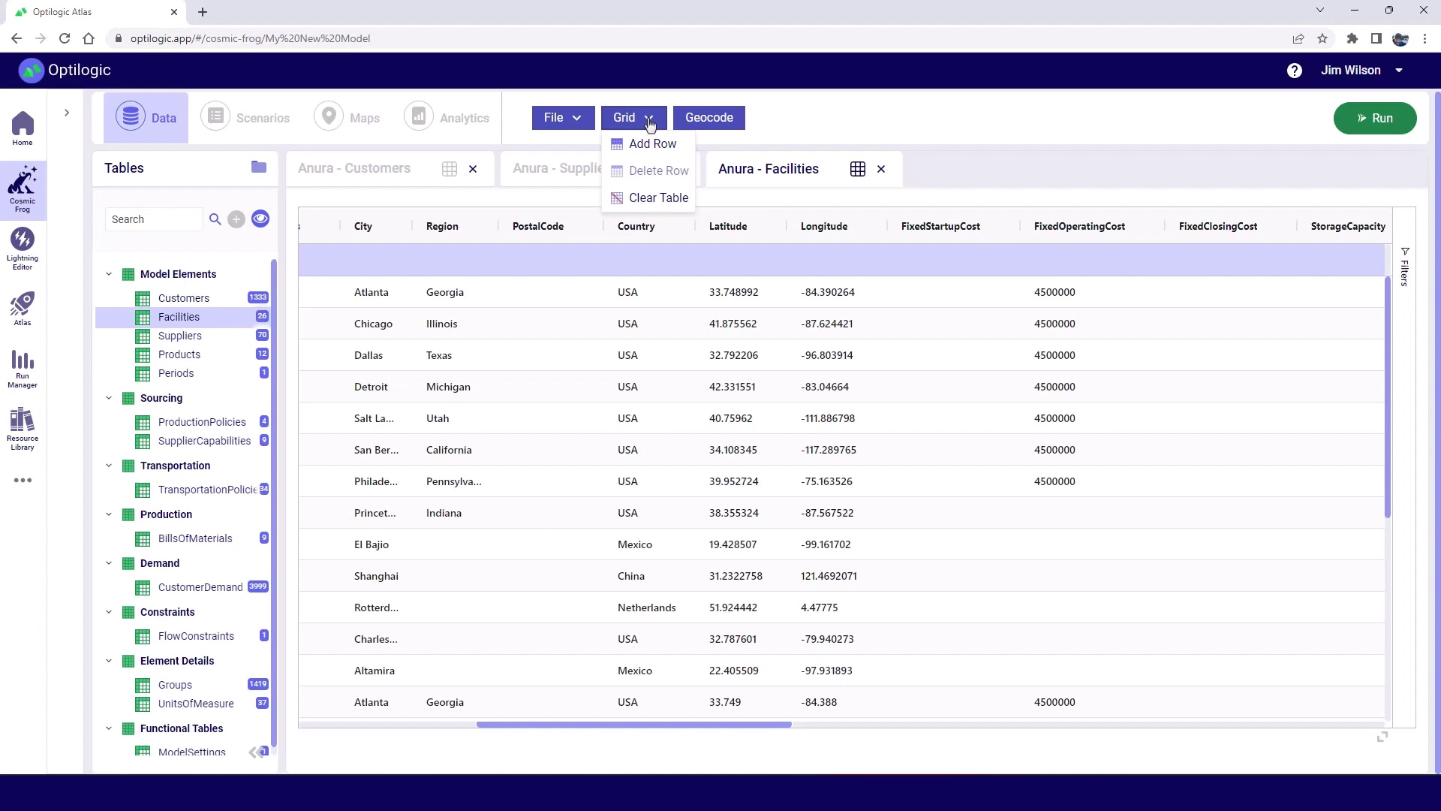
pyautogui.click(650, 199)
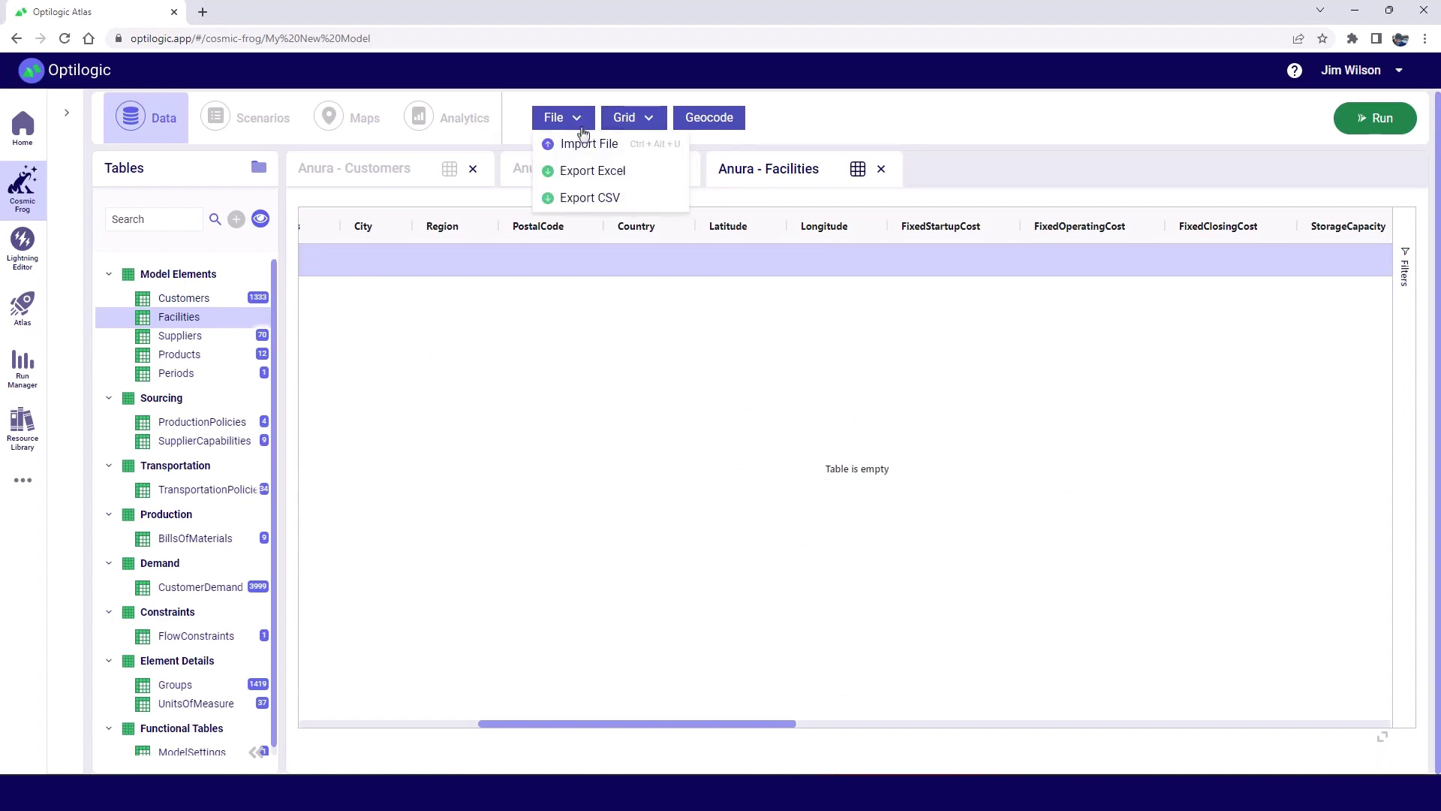
pyautogui.click(583, 141)
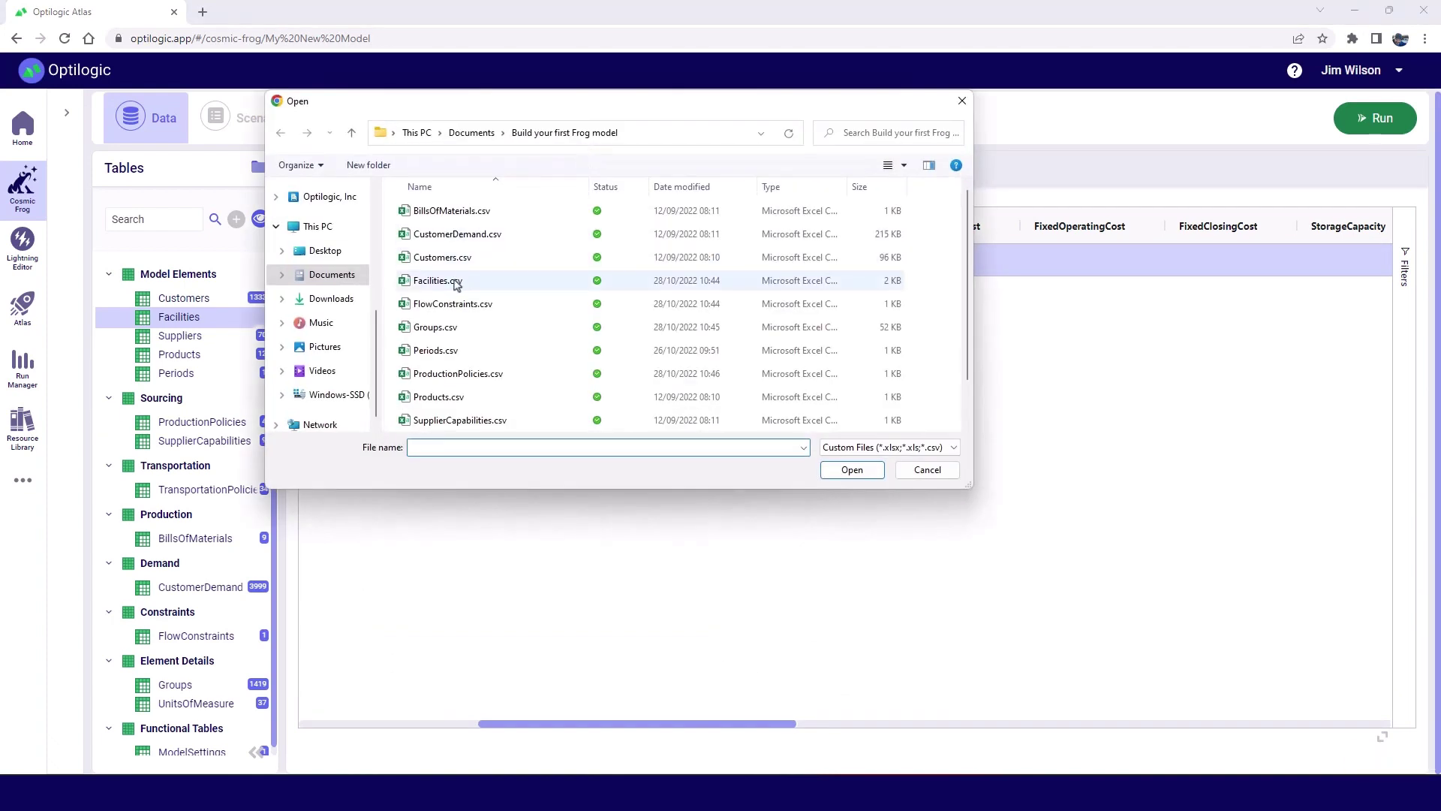
pyautogui.doubleClick(452, 282)
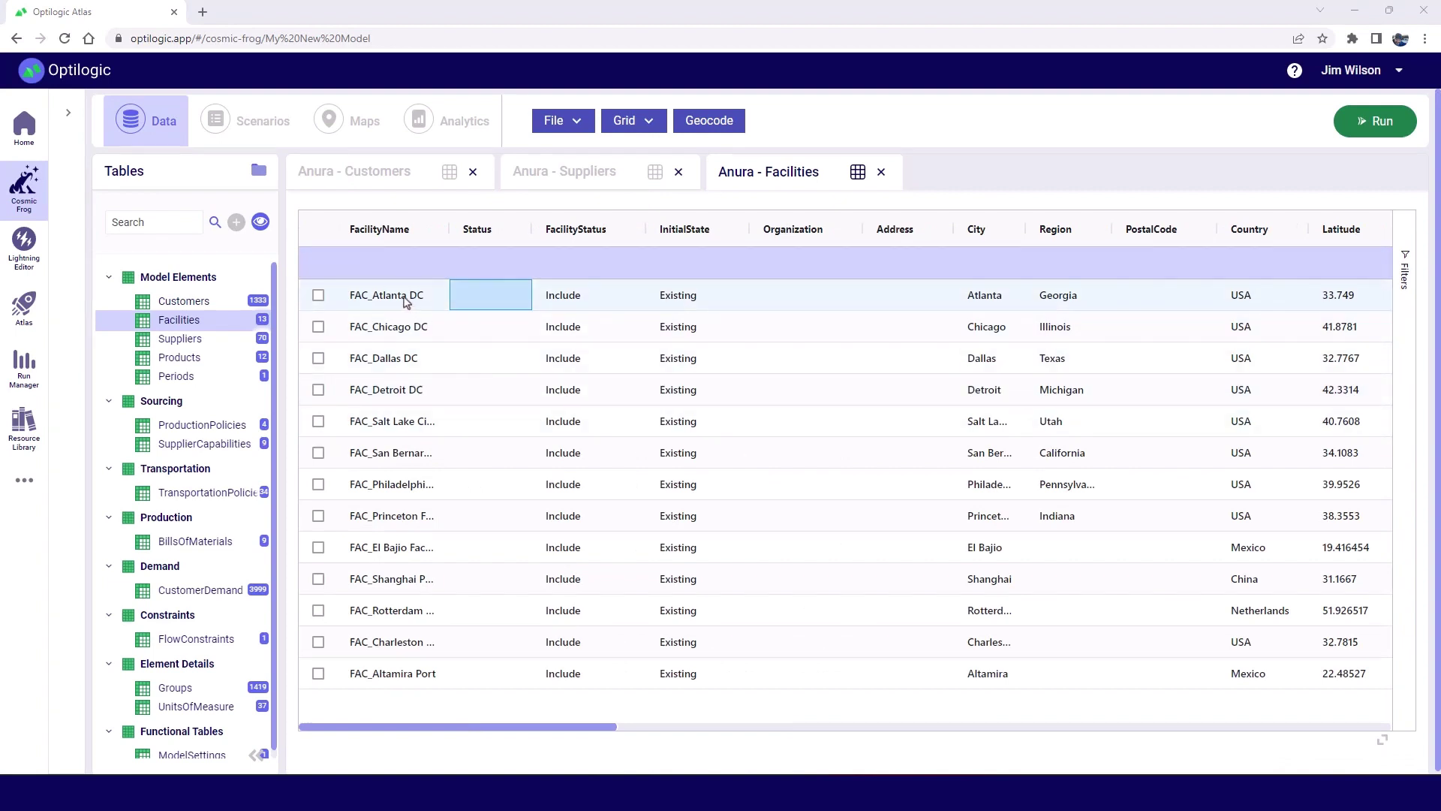
# Copy the FacilityName values into the Address column starting at the Atlanta row
pyautogui.moveTo(409, 295); pyautogui.dragTo(400, 677)
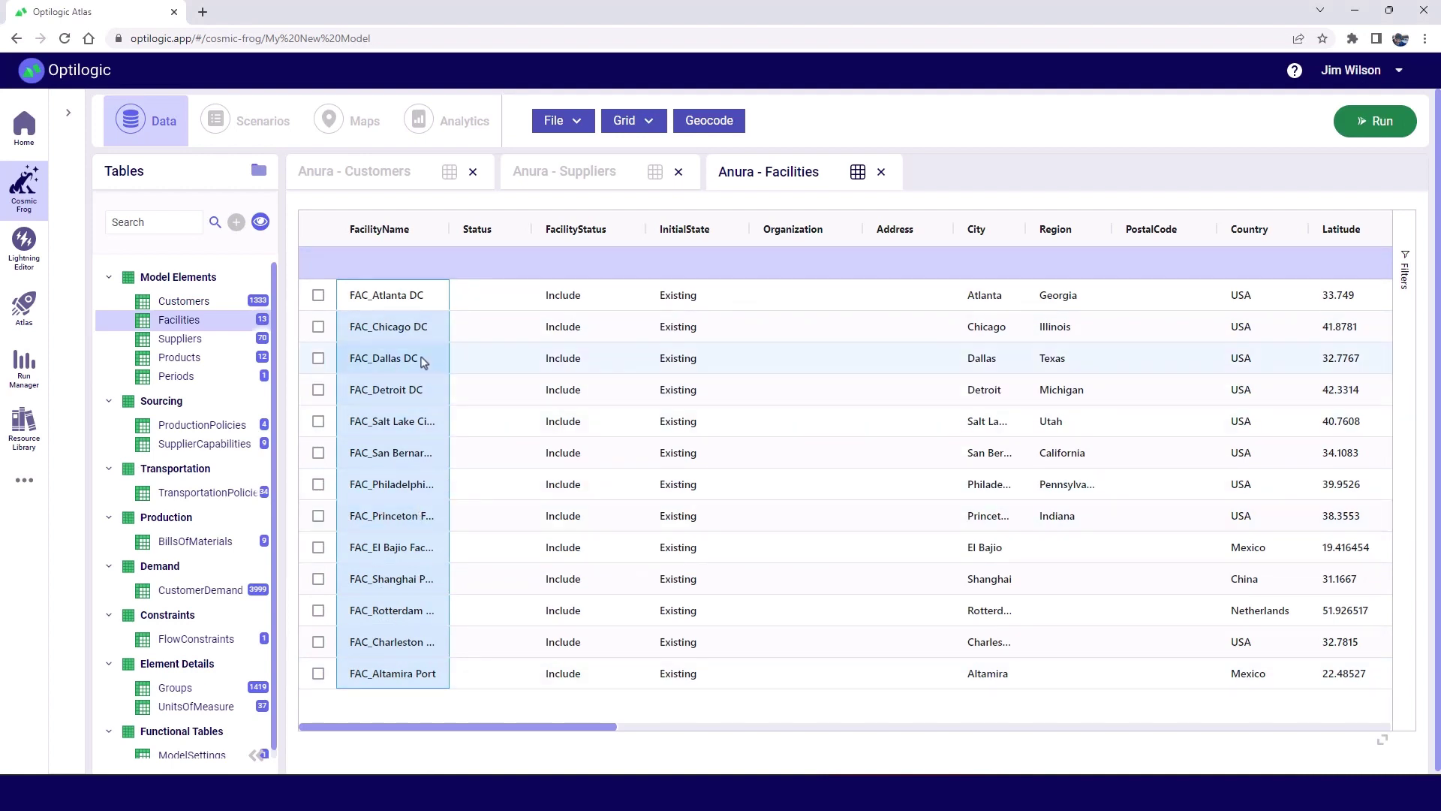
pyautogui.moveTo(414, 296); pyautogui.dragTo(419, 670)
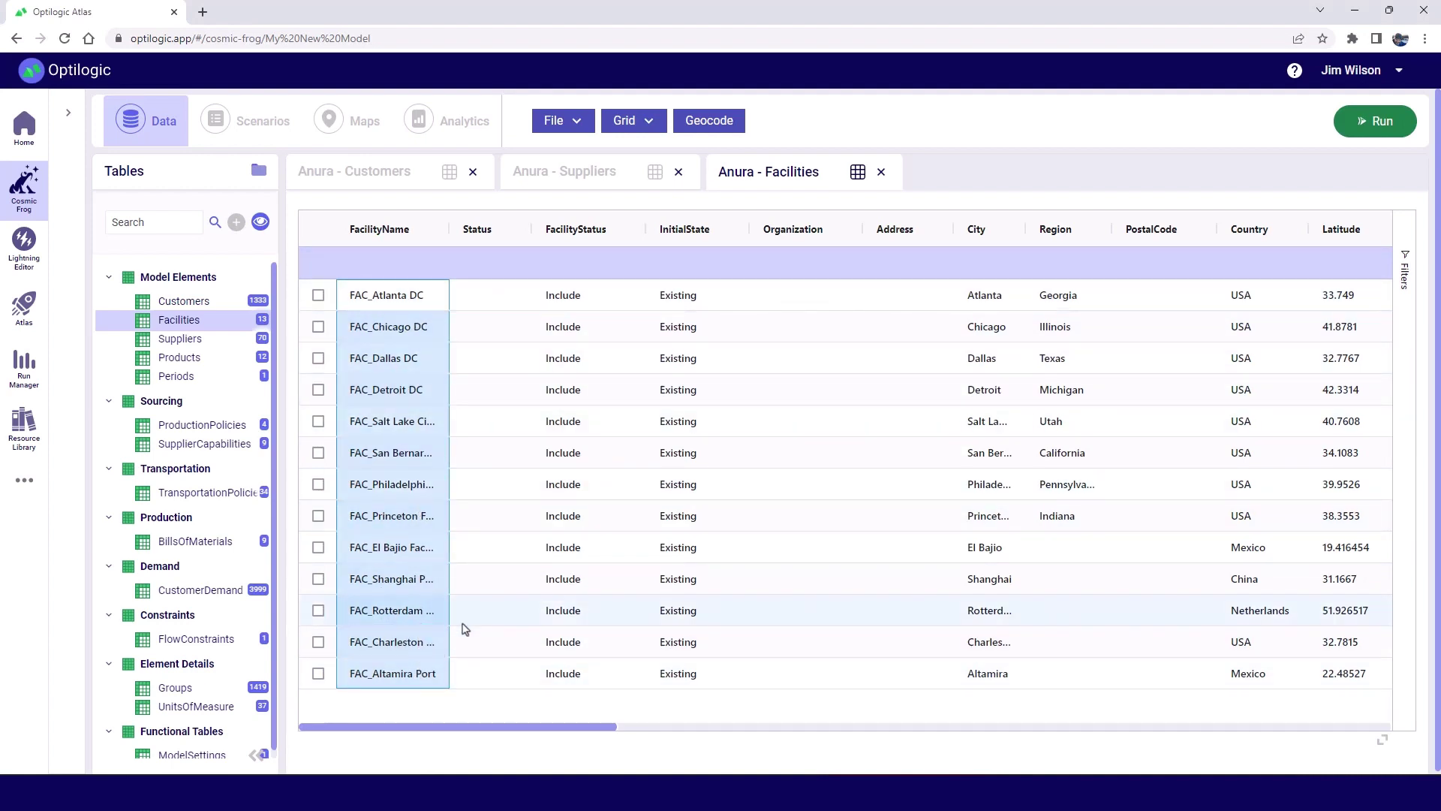
pyautogui.hotkey('ctrl', 'c')
pyautogui.click(903, 300)
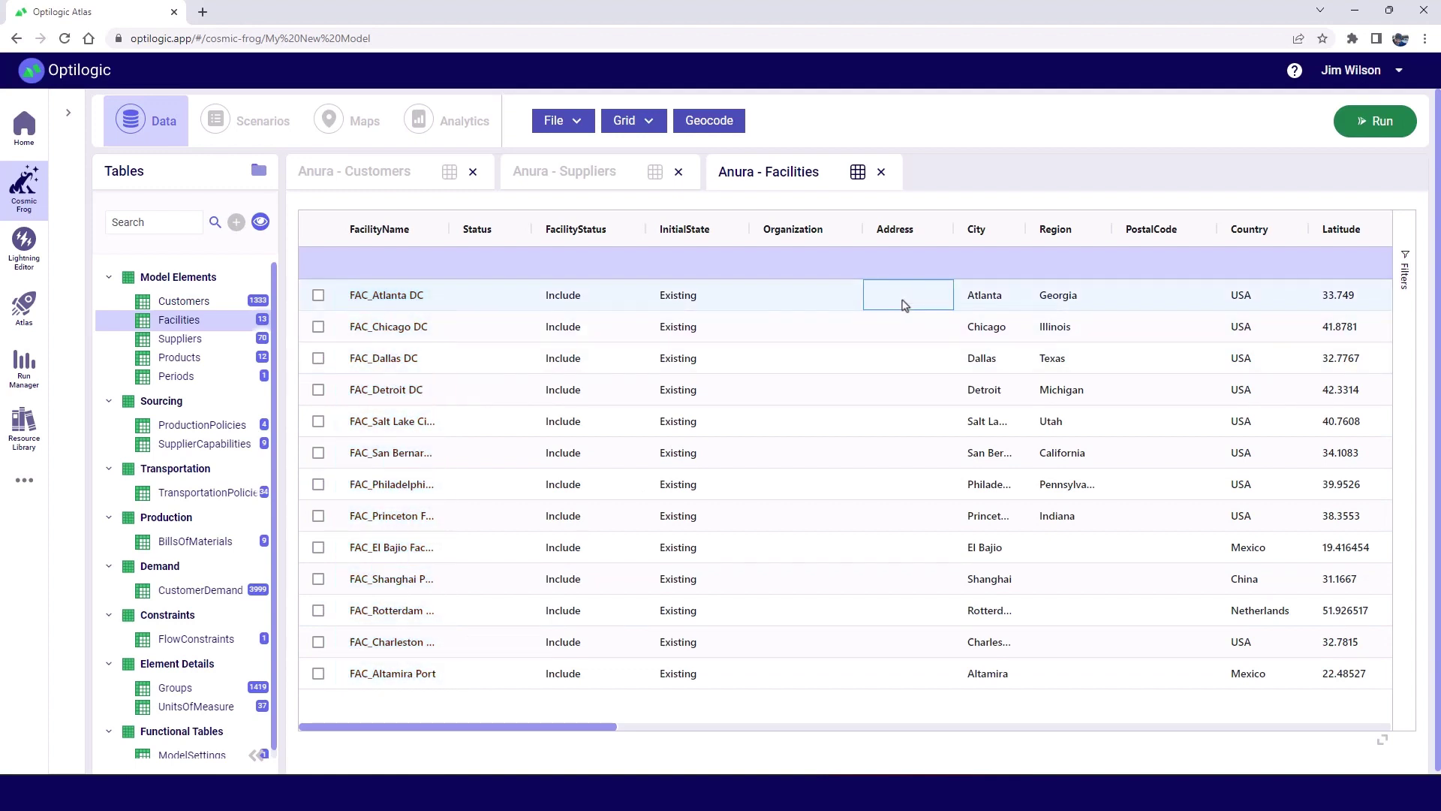
pyautogui.hotkey('ctrl', 'v')
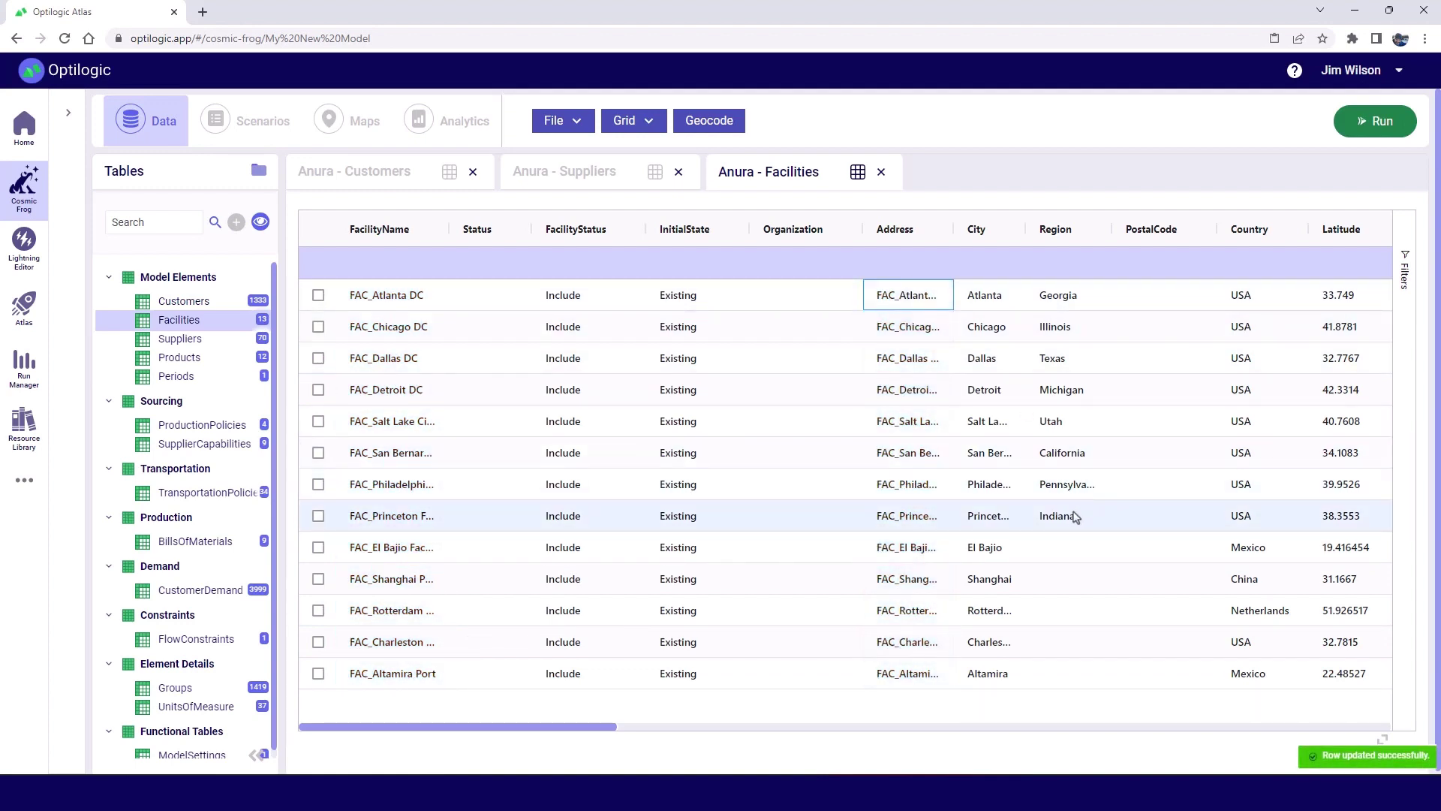
# Fill Indiana down the Region cells and paste the FacilityStatus–City block at Chicago's Region
pyautogui.moveTo(1071, 521); pyautogui.dragTo(1063, 676)
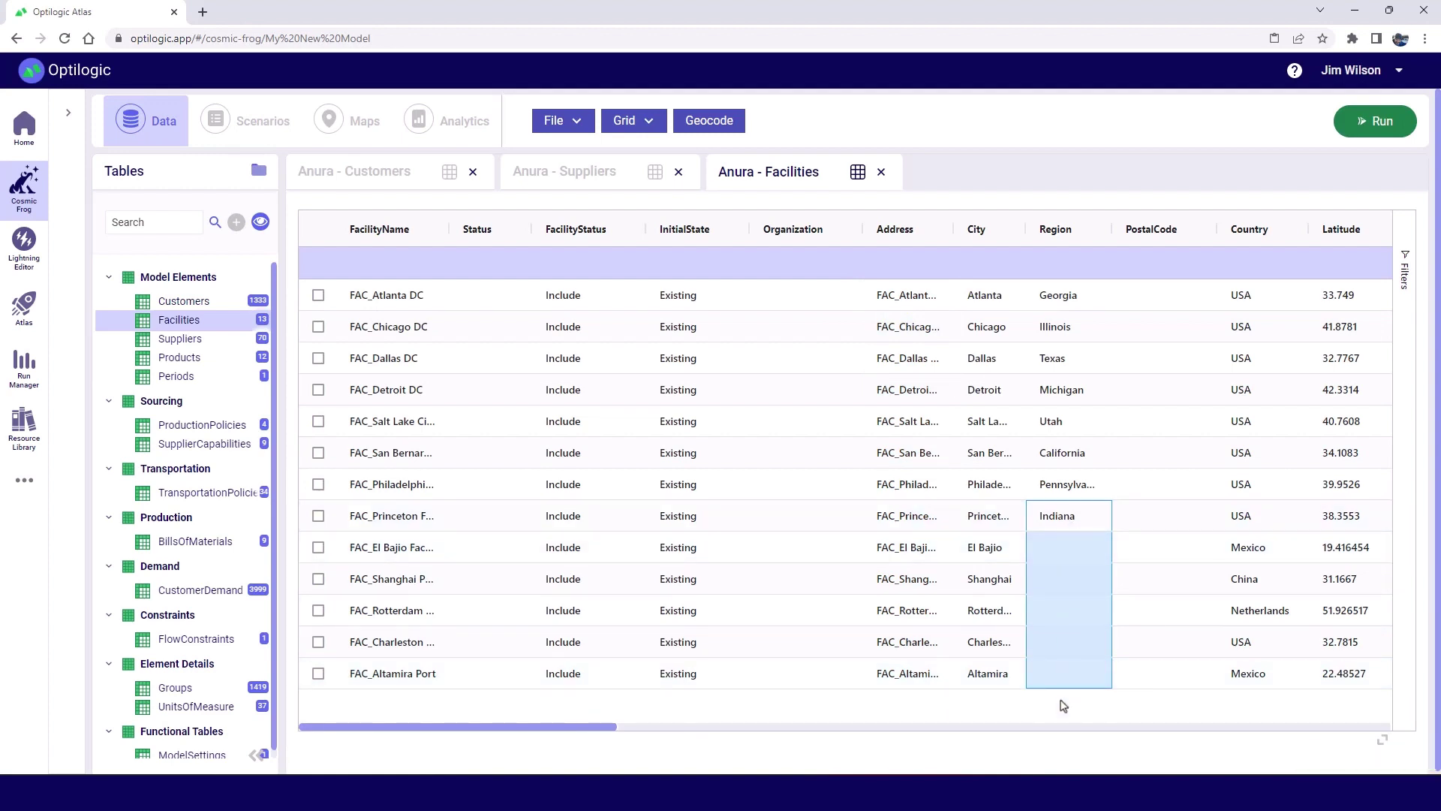
pyautogui.hotkey('ctrl', 'd')
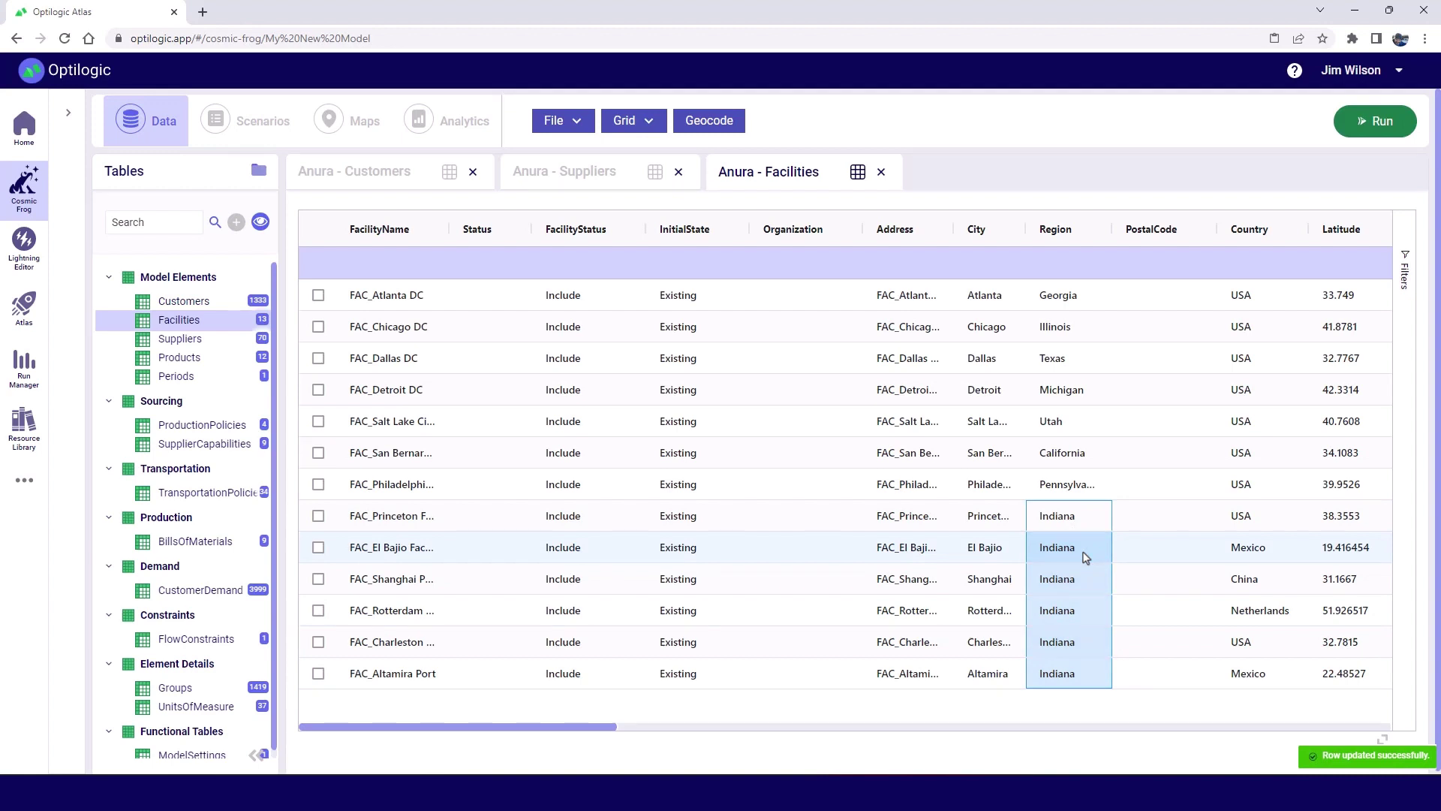
pyautogui.moveTo(563, 390); pyautogui.dragTo(968, 596)
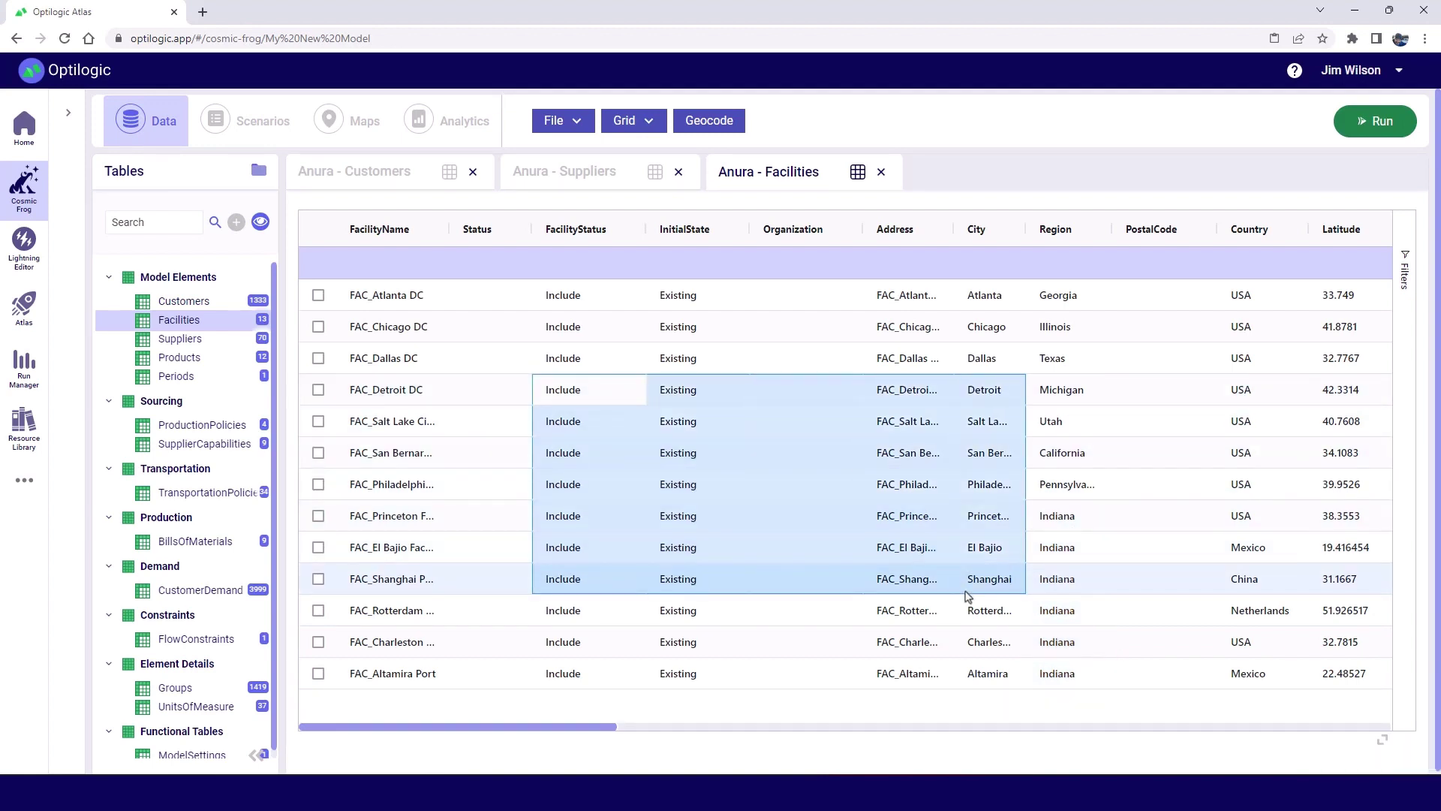
pyautogui.hotkey('ctrl', 'c')
pyautogui.click(1058, 327)
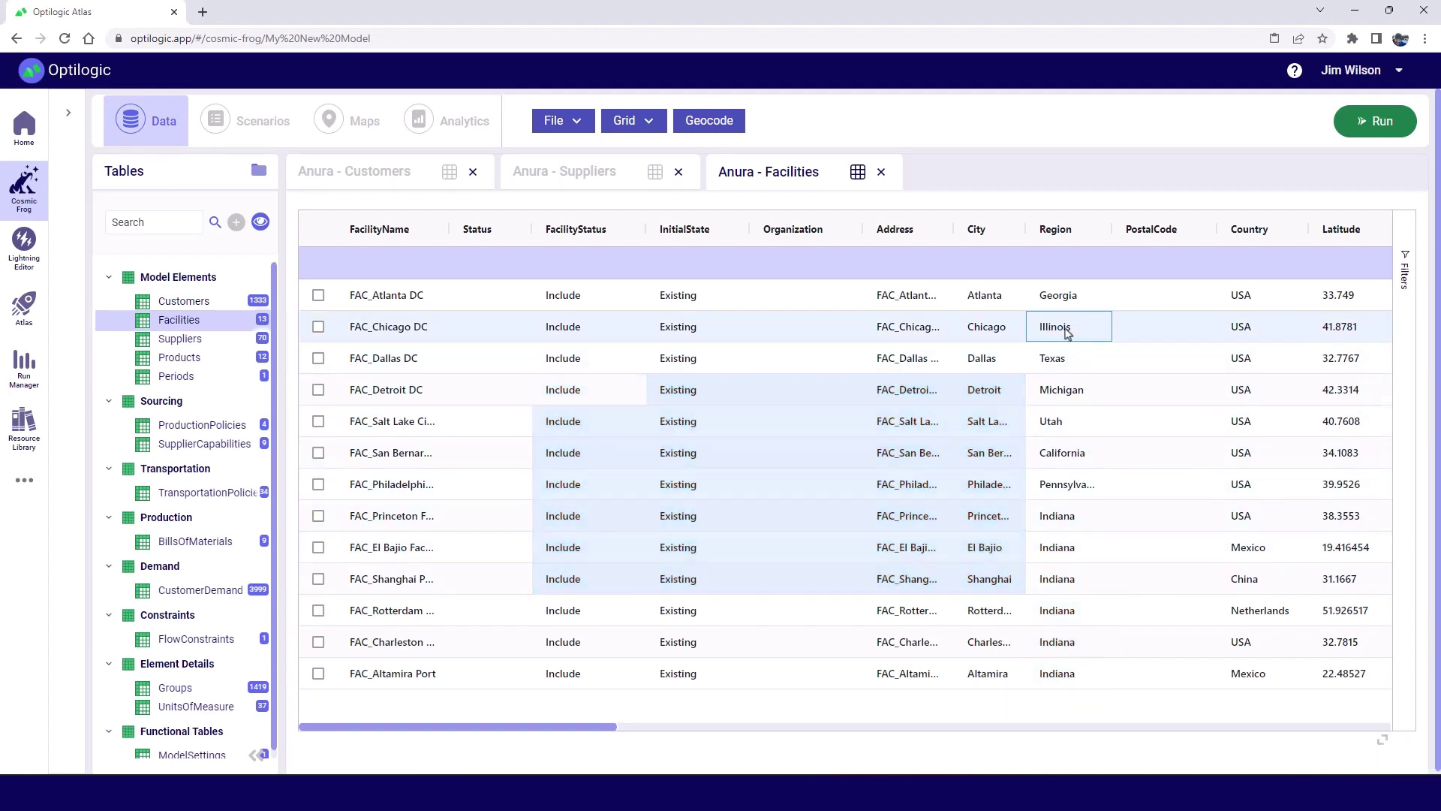
pyautogui.hotkey('ctrl', 'v')
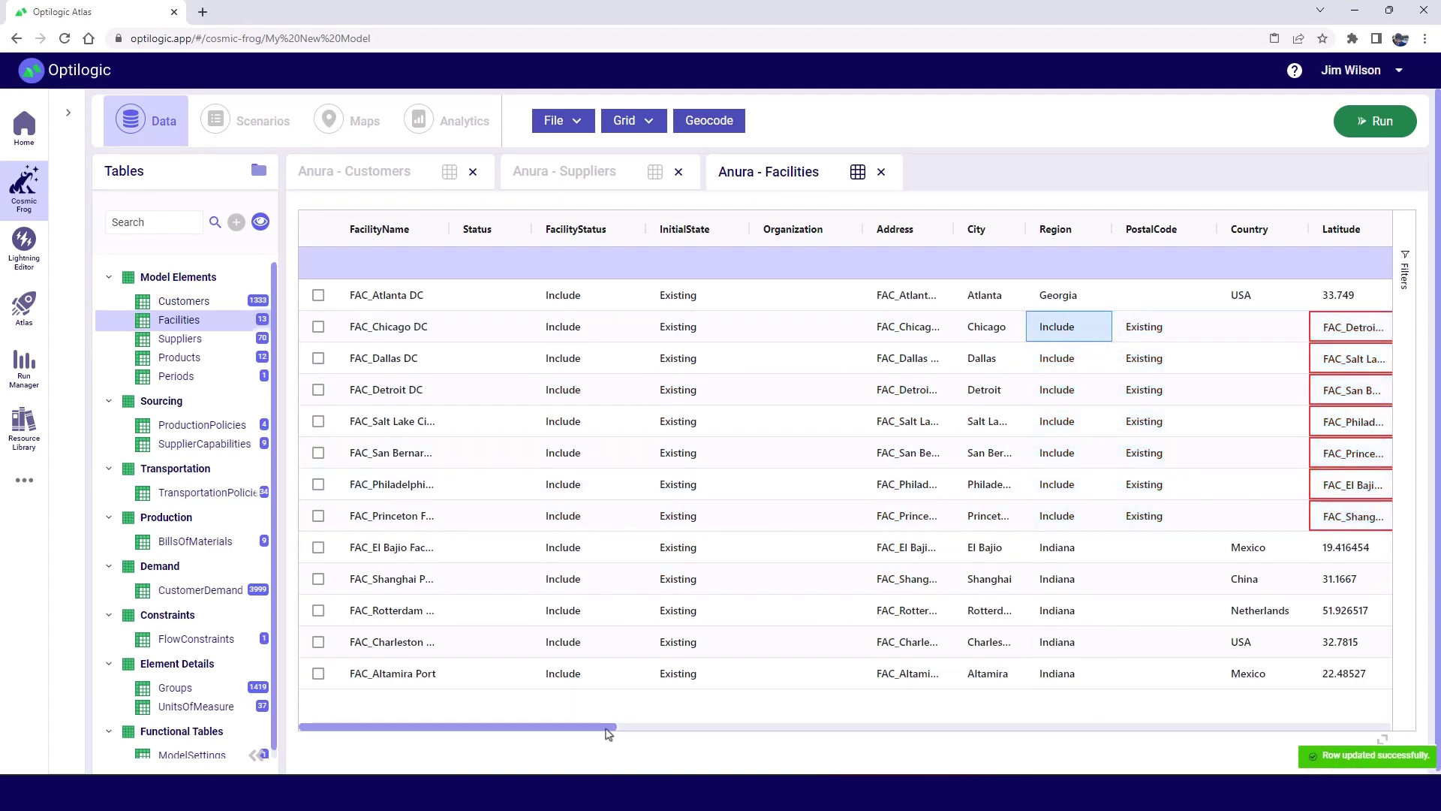
# Undo the Address, Region and Latitude paste edits and open the table-list filter
pyautogui.moveTo(608, 734); pyautogui.dragTo(797, 734)
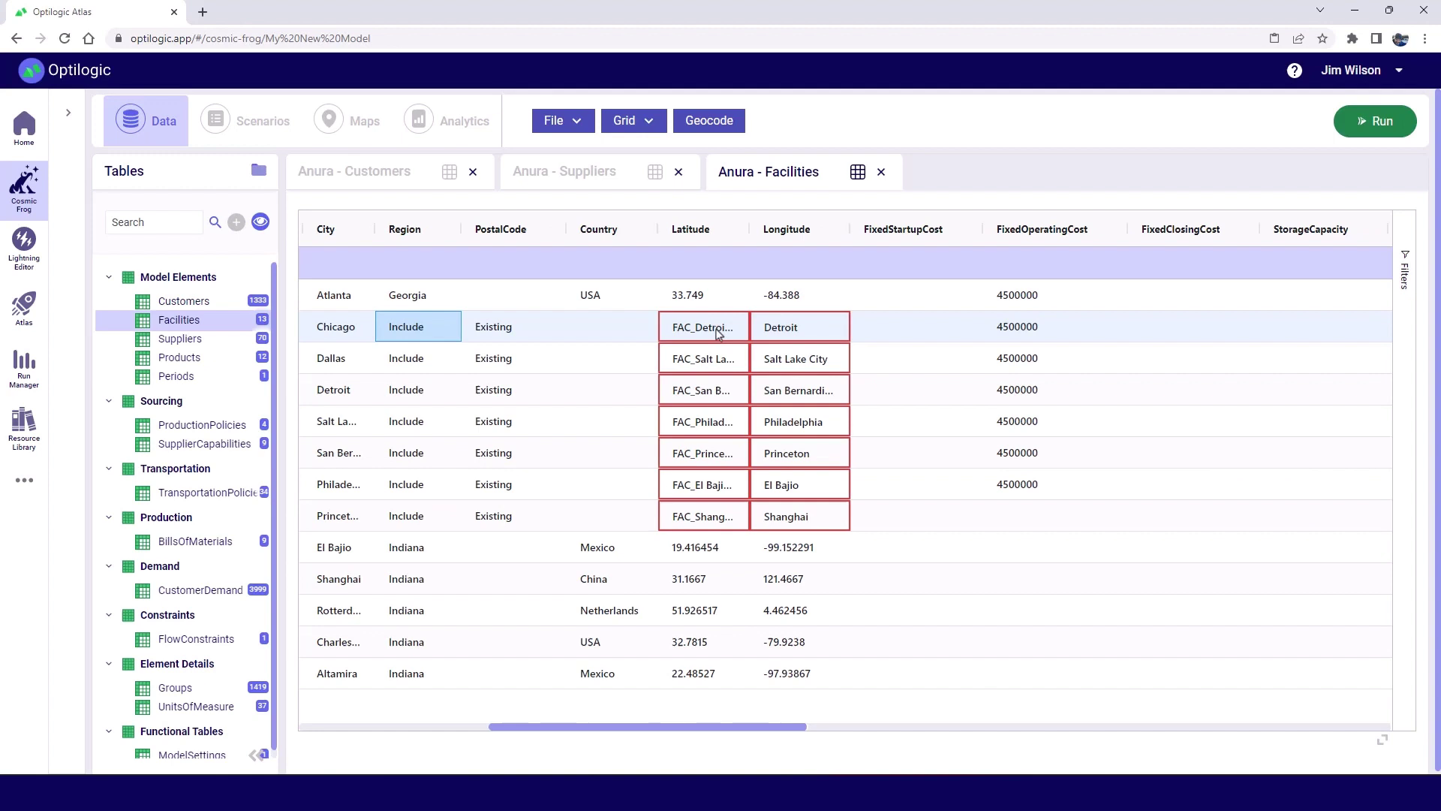
pyautogui.moveTo(703, 421)
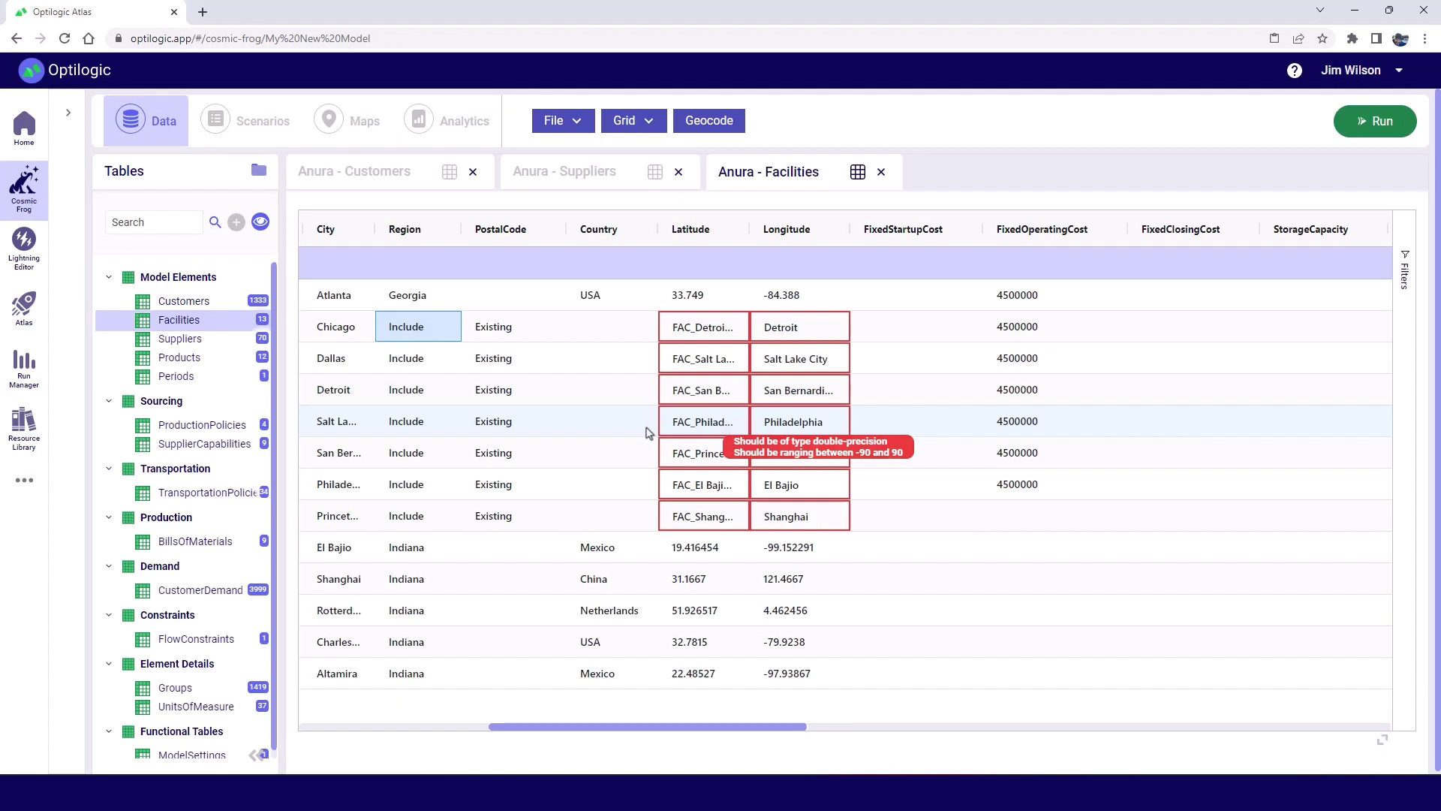
pyautogui.hotkey('ctrl', 'z')
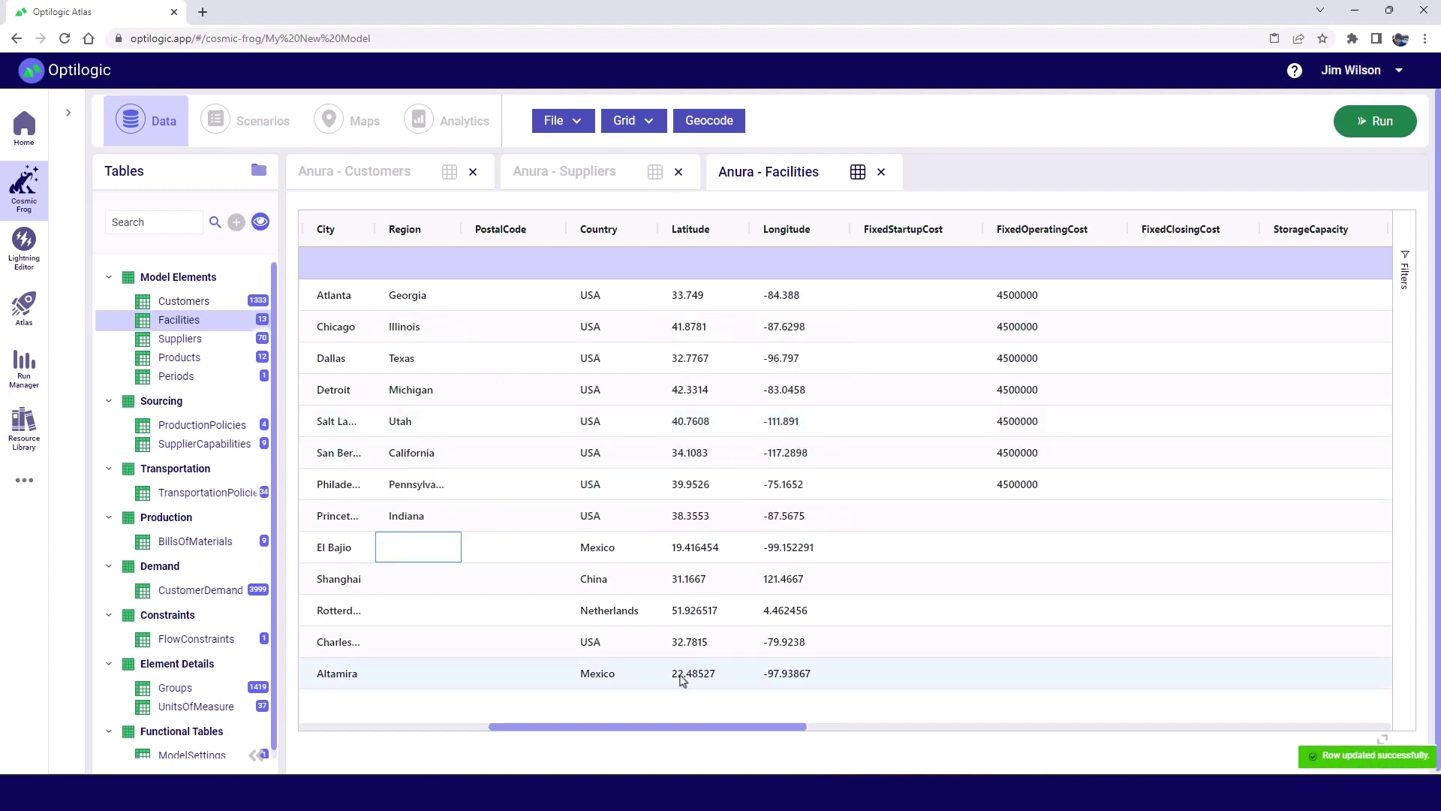
pyautogui.moveTo(679, 727); pyautogui.dragTo(559, 727)
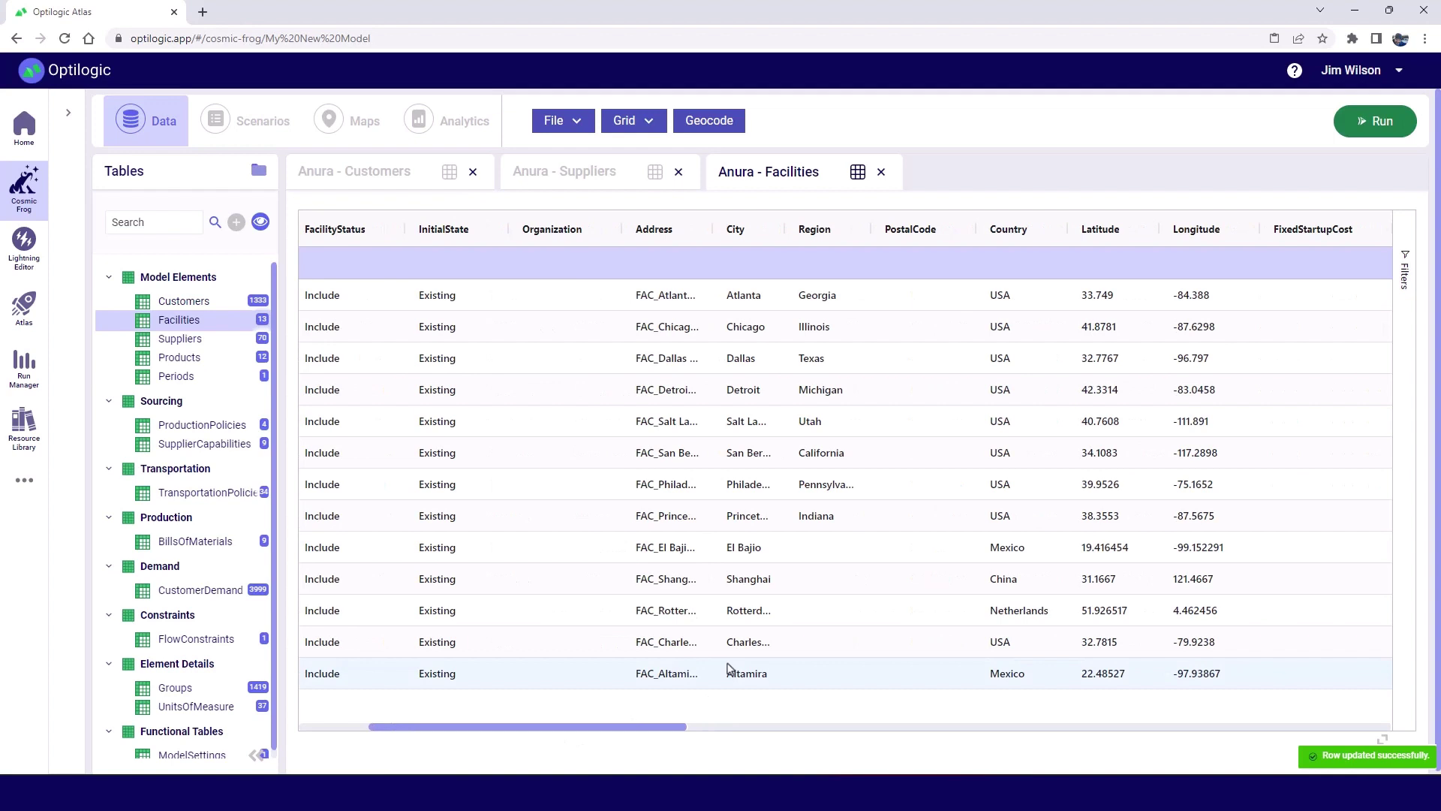
pyautogui.click(855, 621)
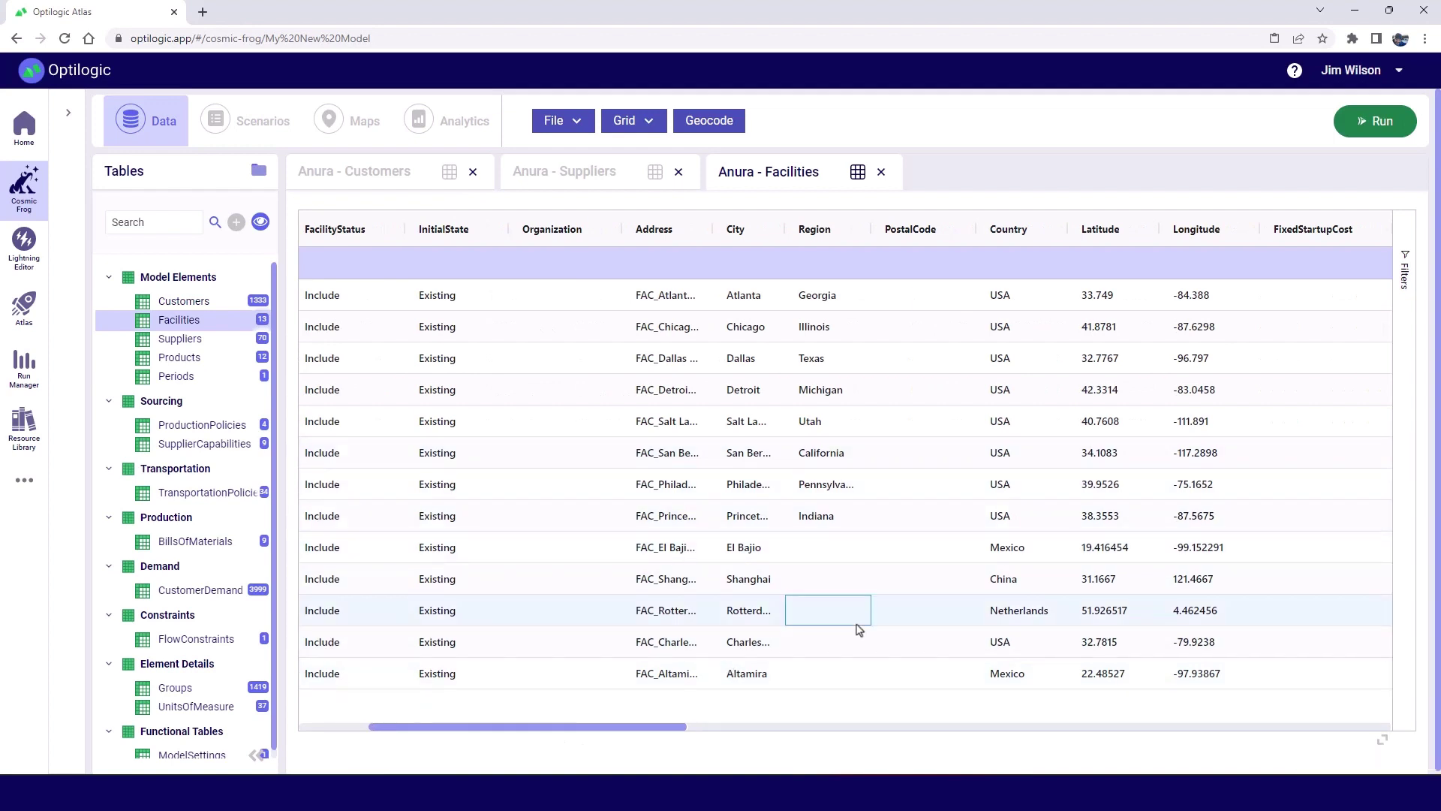
pyautogui.moveTo(659, 726); pyautogui.dragTo(572, 727)
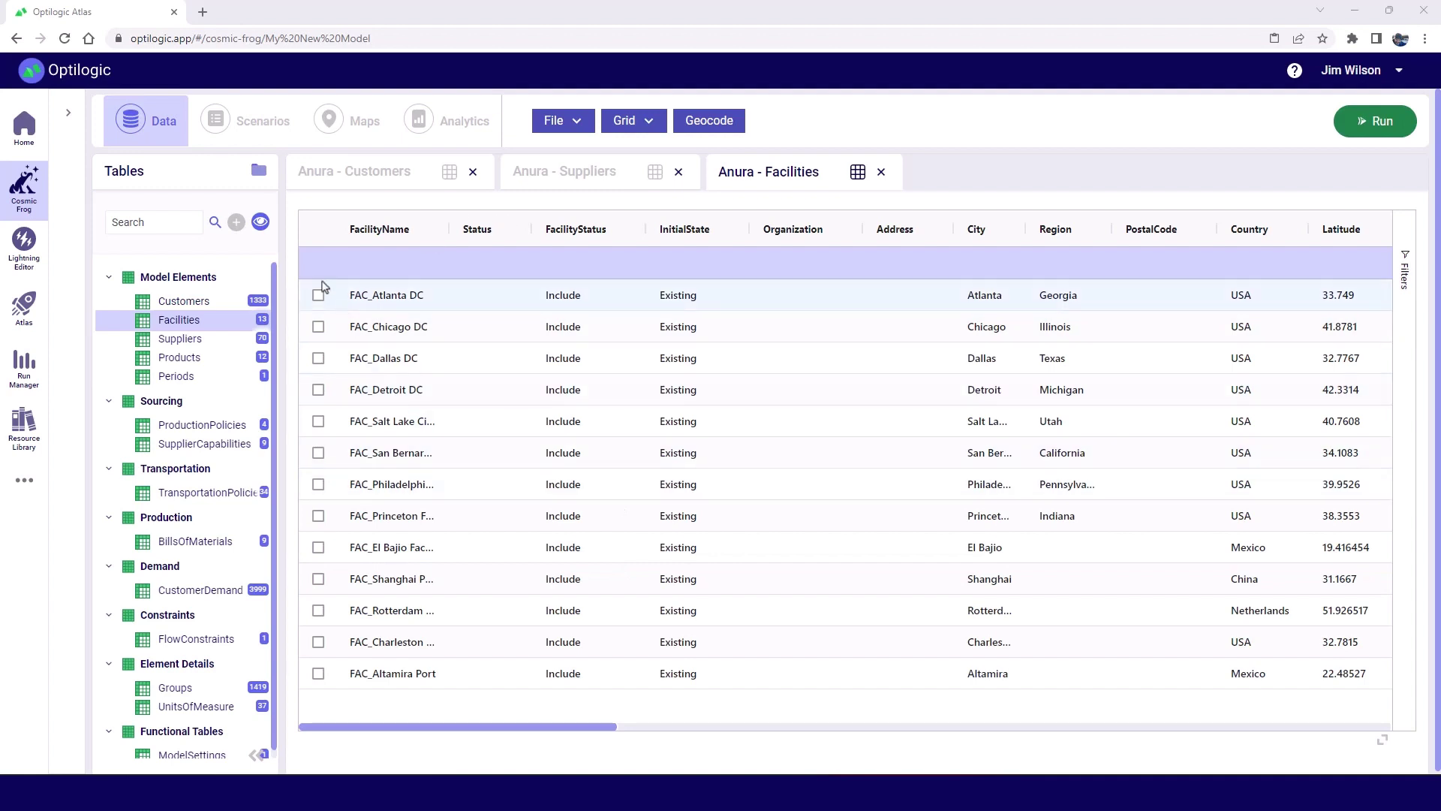
pyautogui.click(260, 222)
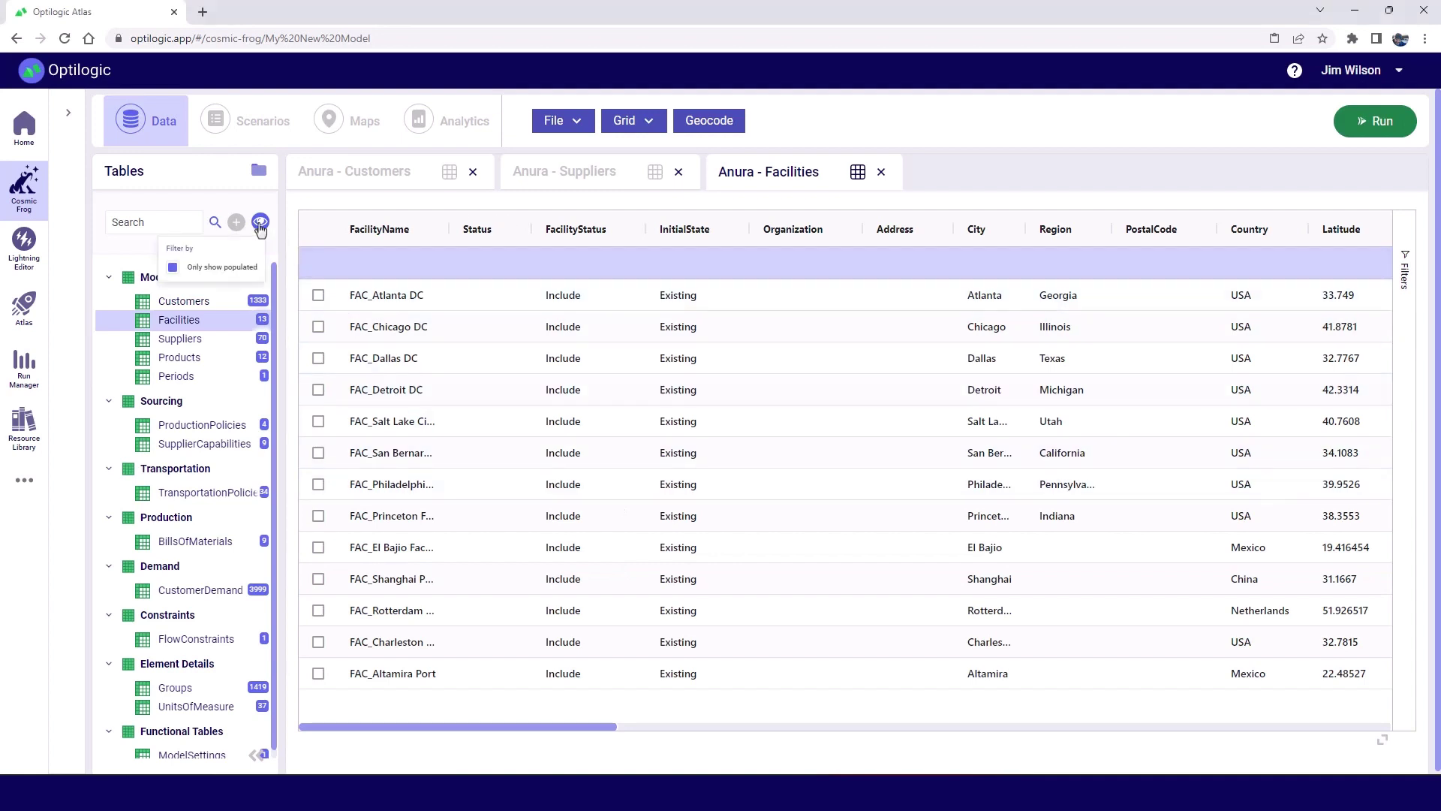
# List all tables, including empty ones, and open the ProcurementPolicies table
pyautogui.click(173, 268)
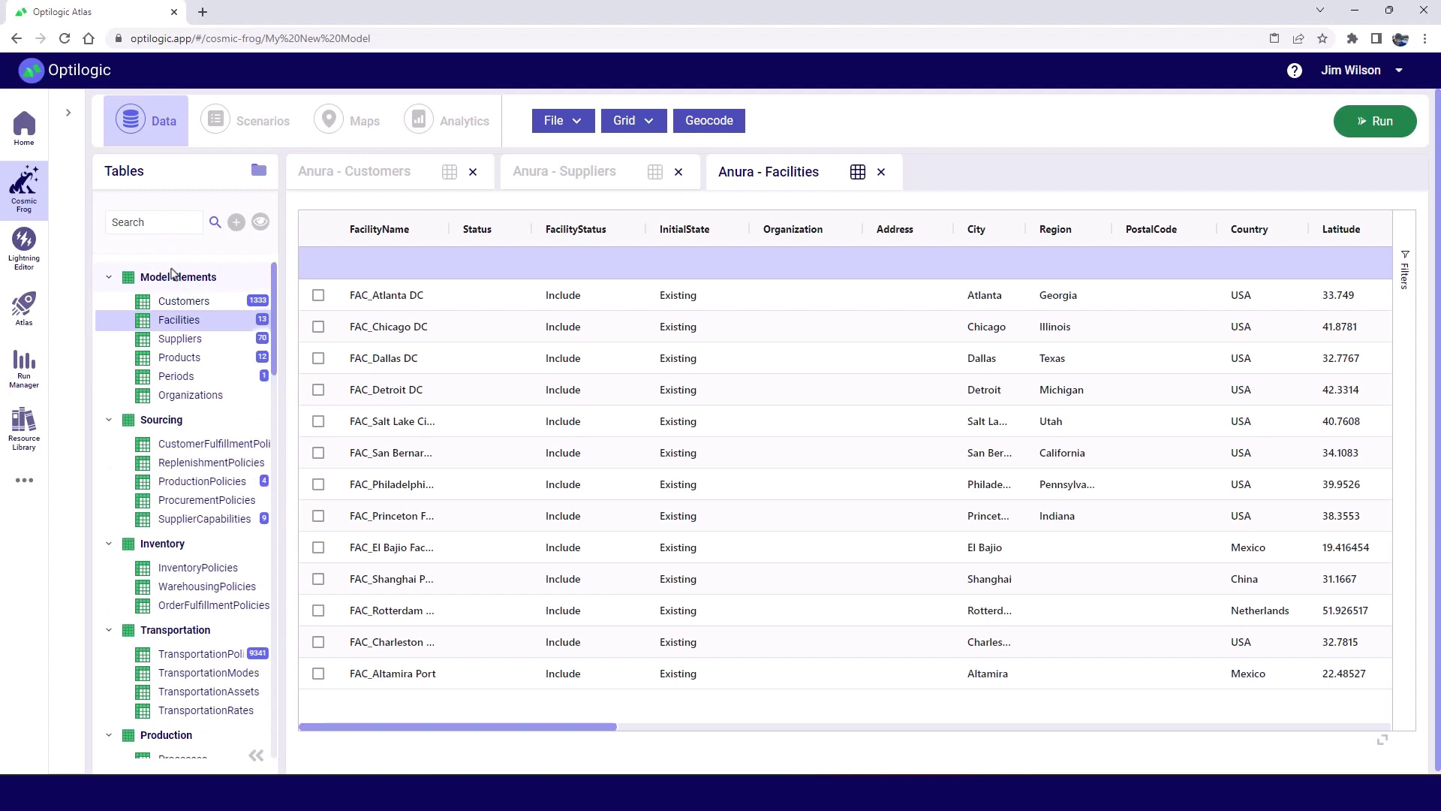
pyautogui.click(187, 503)
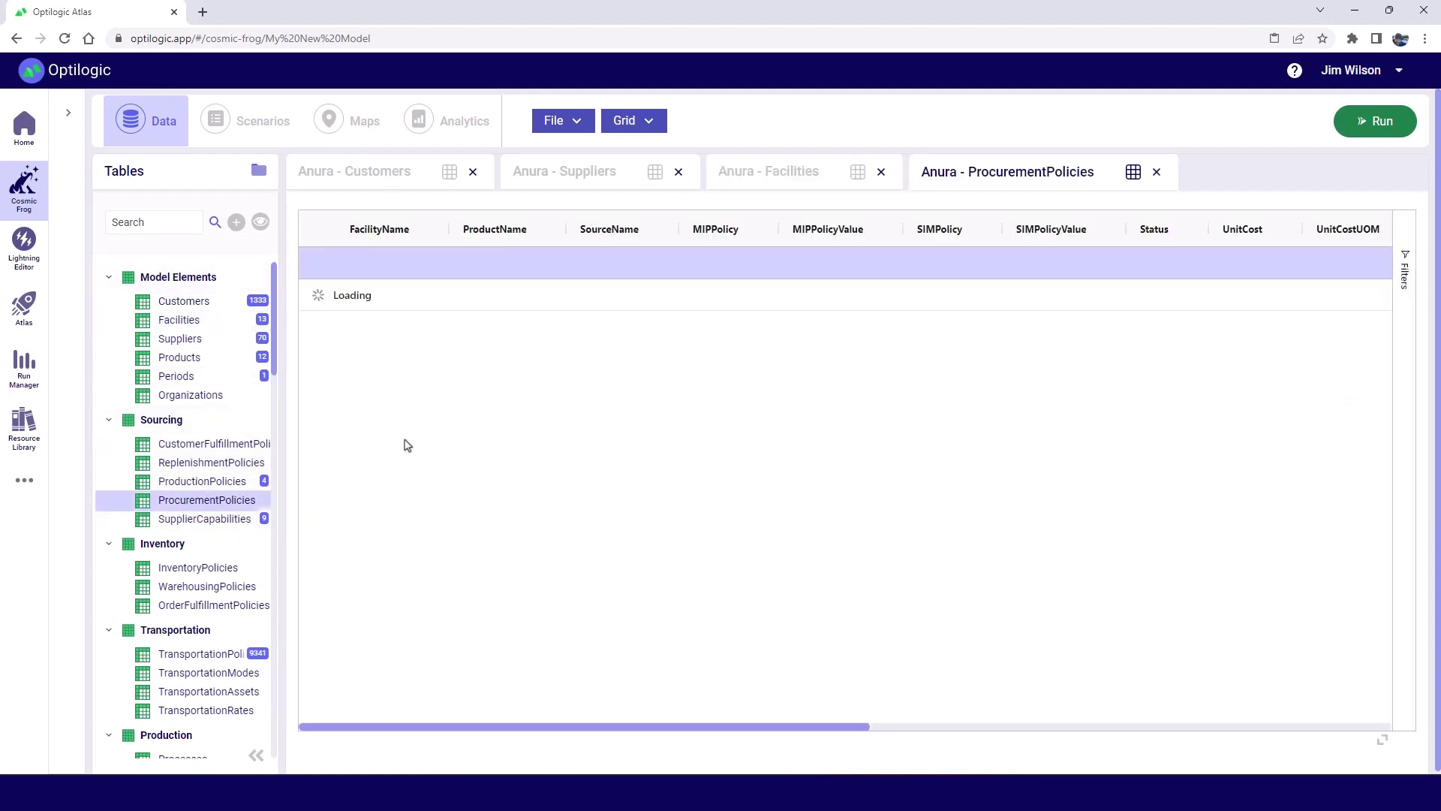
pyautogui.click(404, 269)
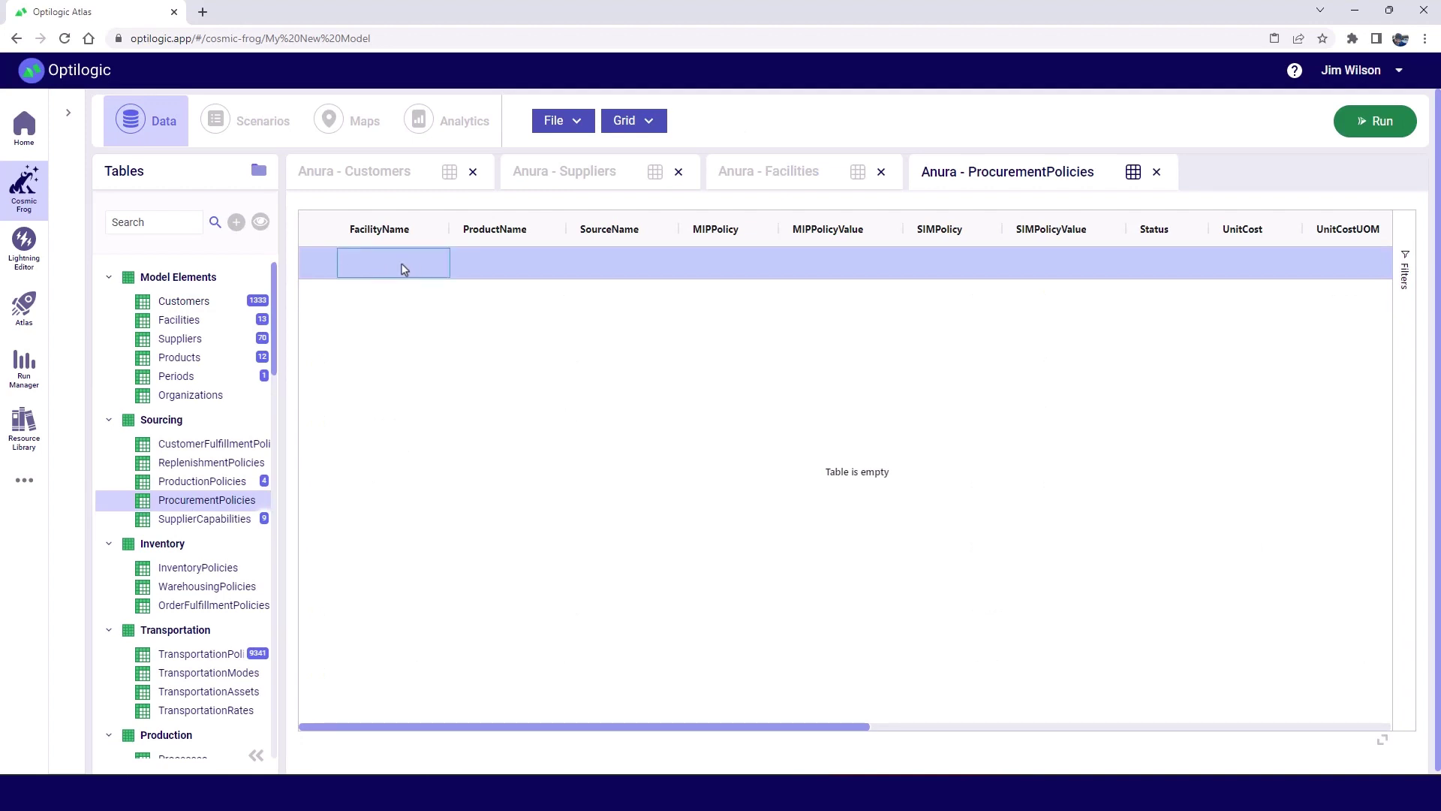
# Add a ProcurementPolicies row for product Space Suits sourced from SUP_Paris, facility left blank
pyautogui.press('Tab')
pyautogui.write('Sp')
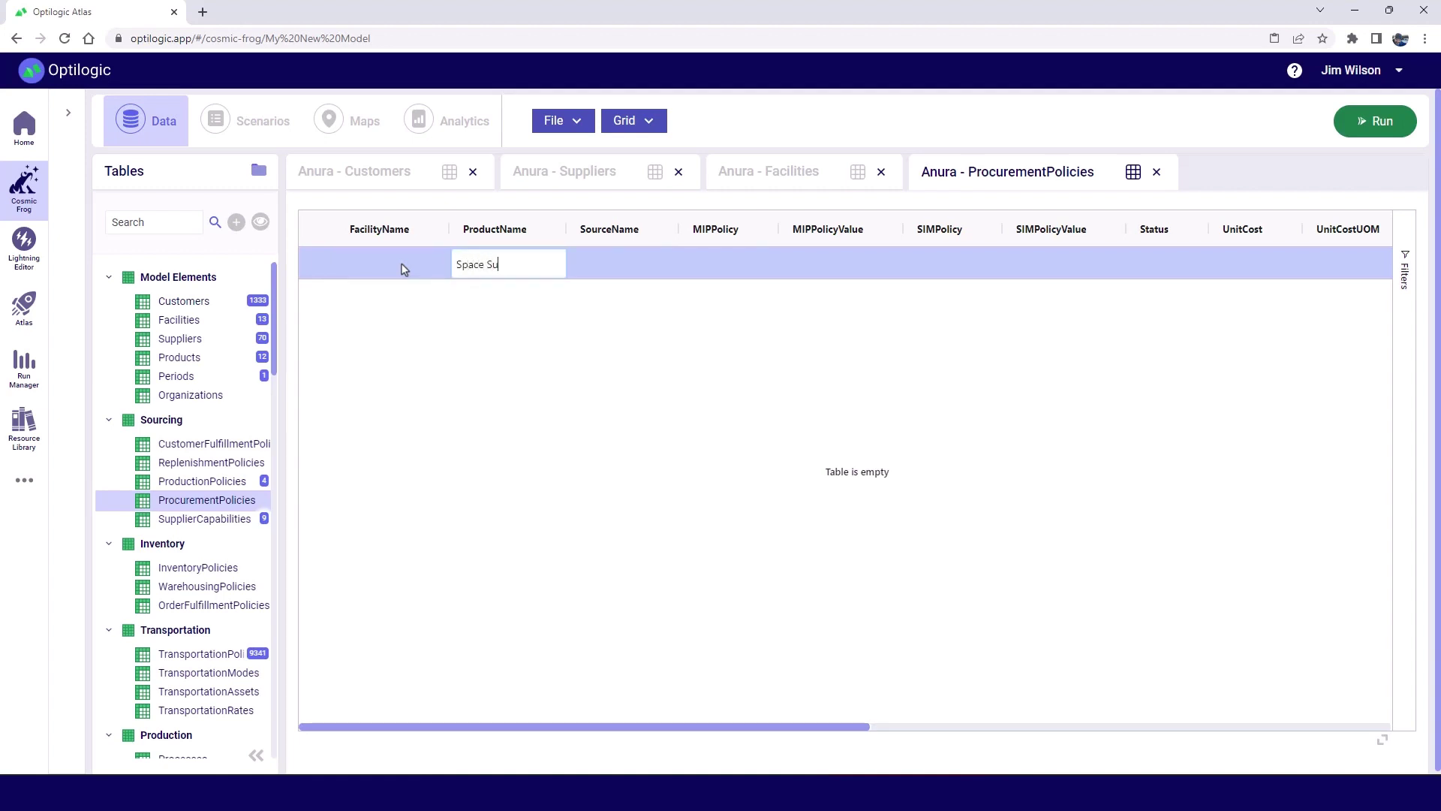
pyautogui.press('Tab')
pyautogui.write('SUP_Paris')
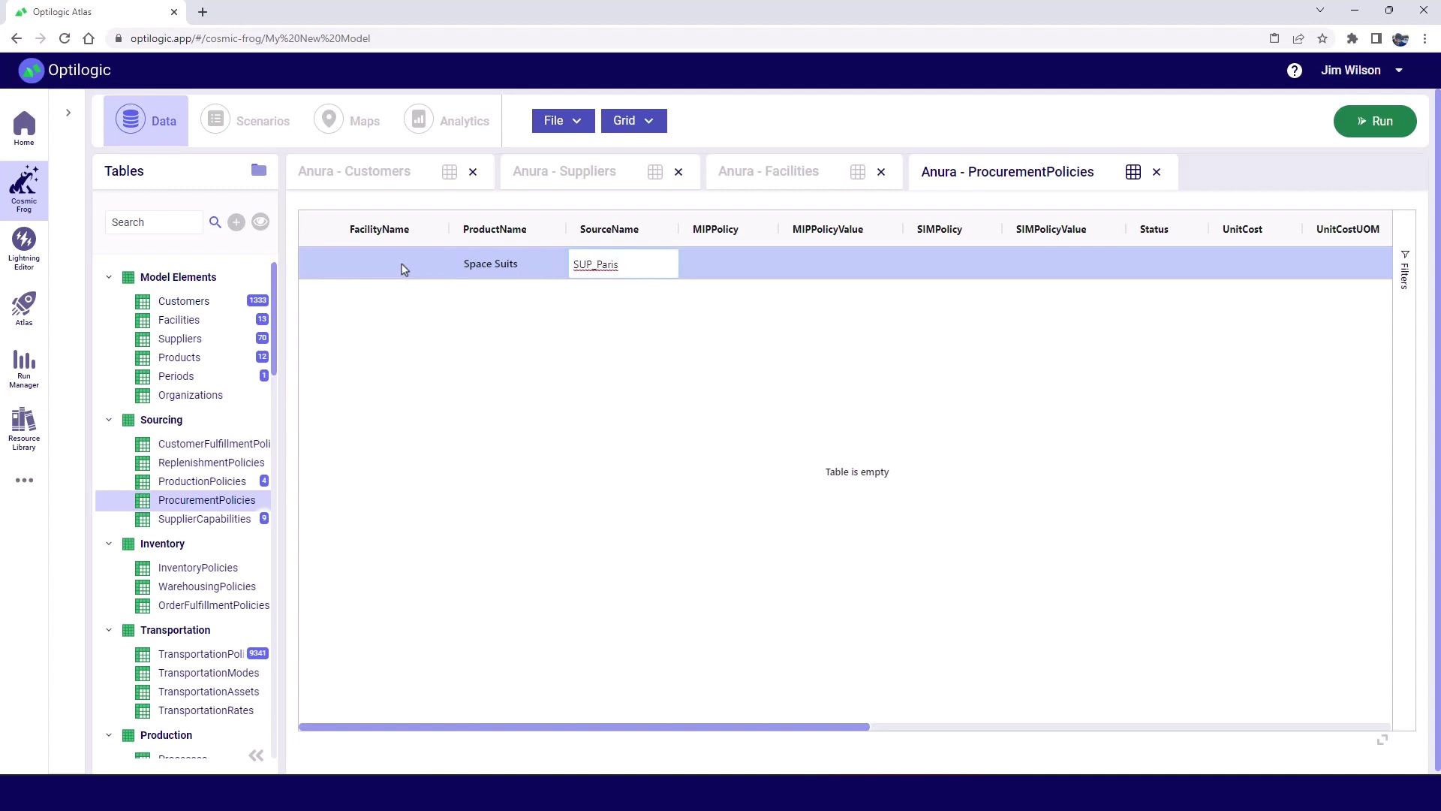
pyautogui.press('Tab')
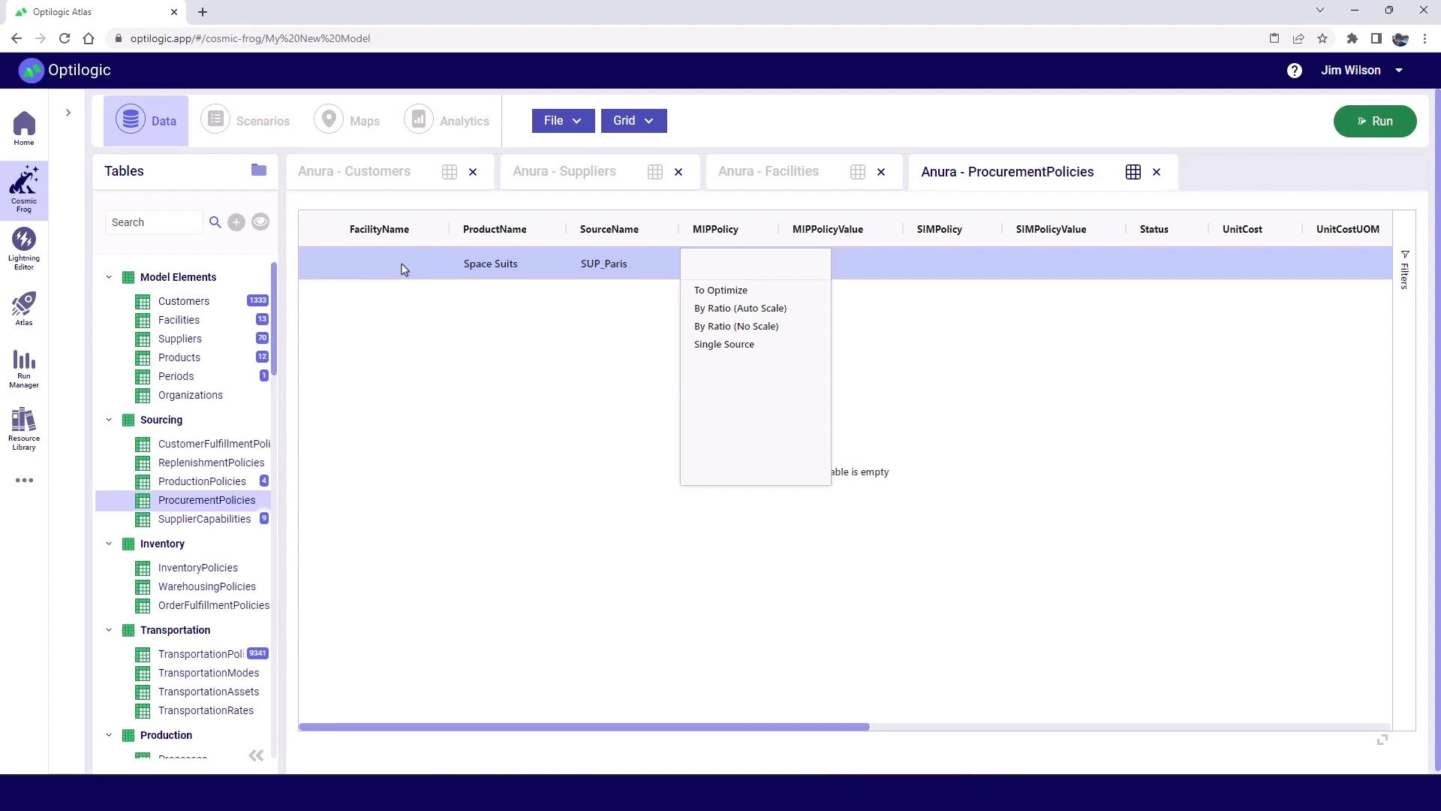
pyautogui.press('Tab')
pyautogui.press('Tab')
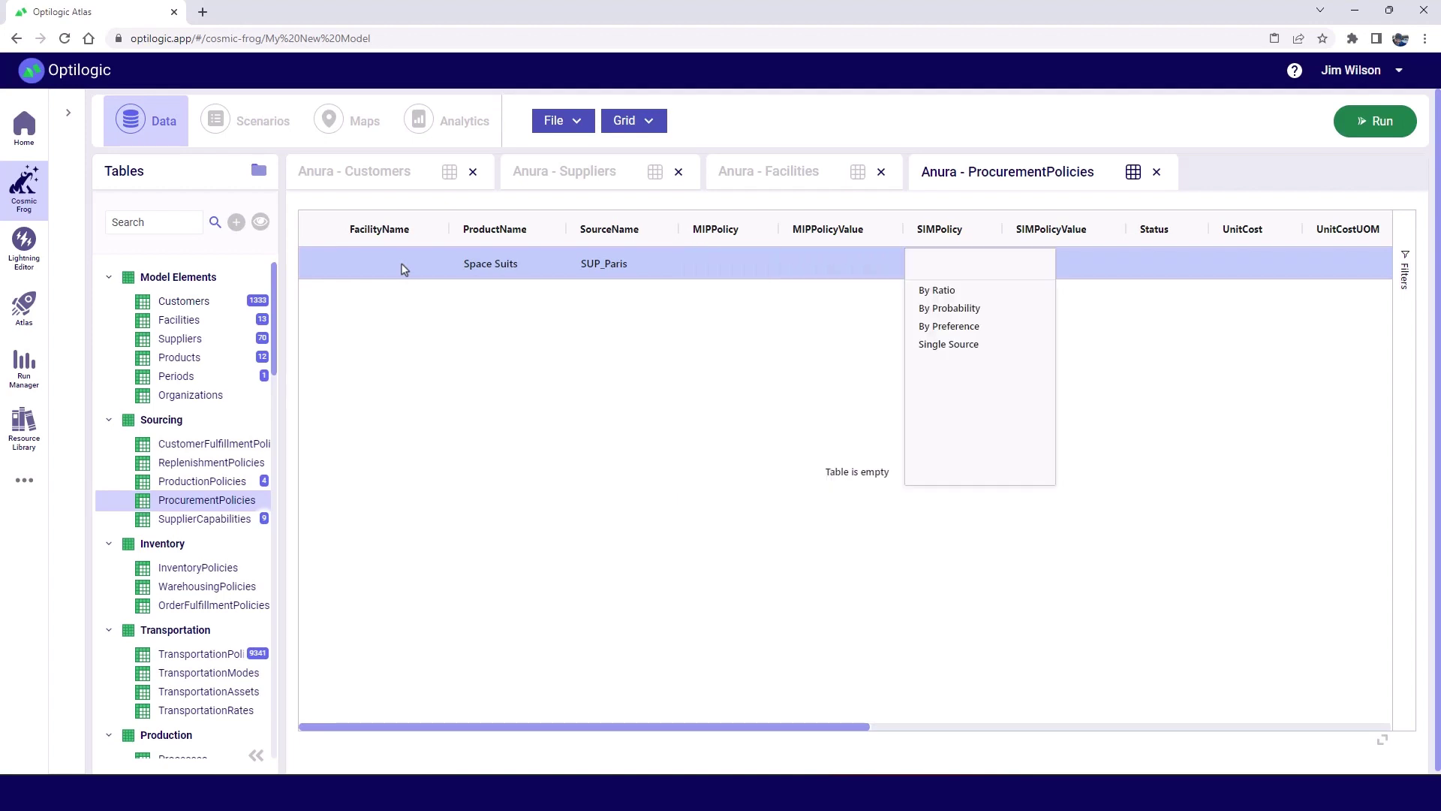
pyautogui.press('Tab')
pyautogui.press('Escape')
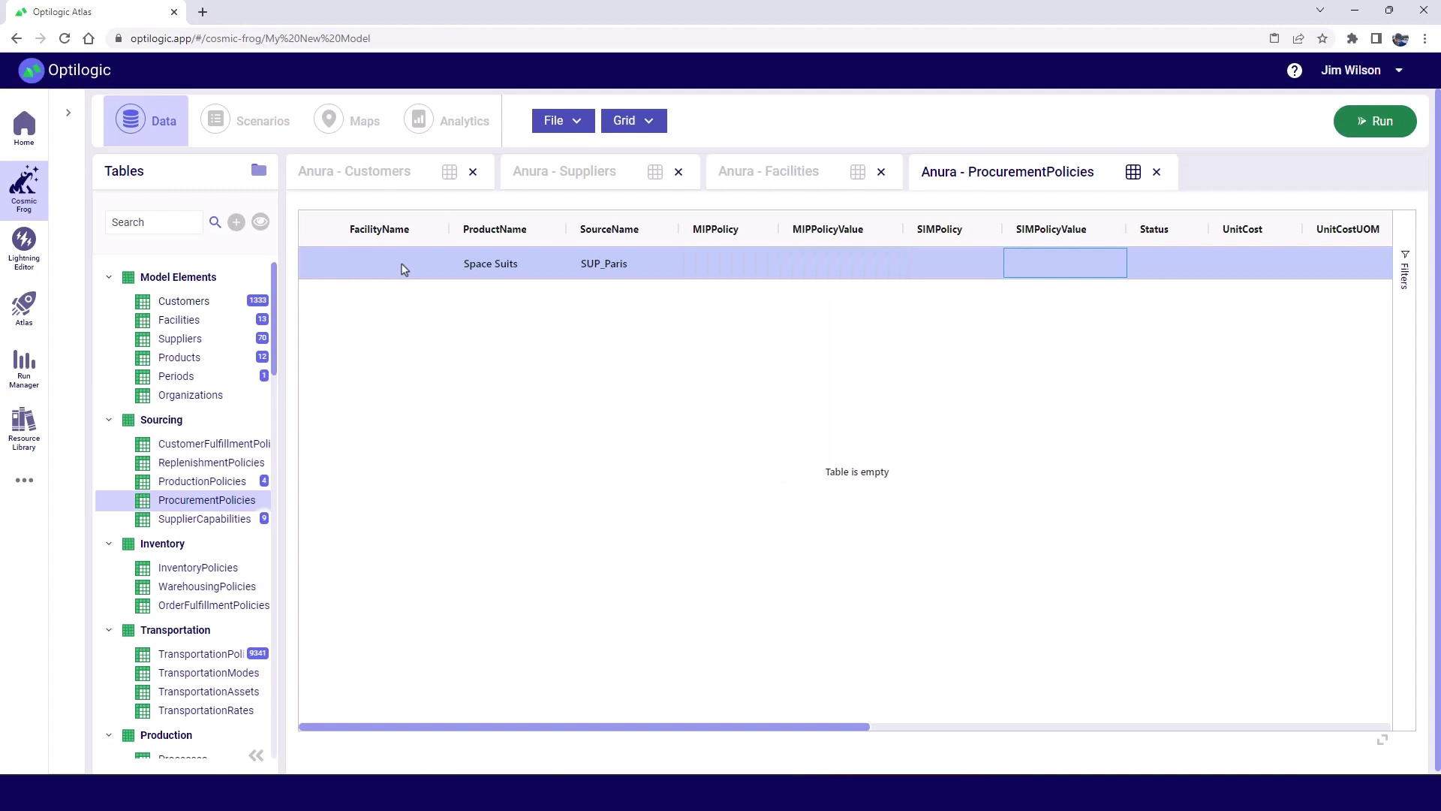
pyautogui.press('Return')
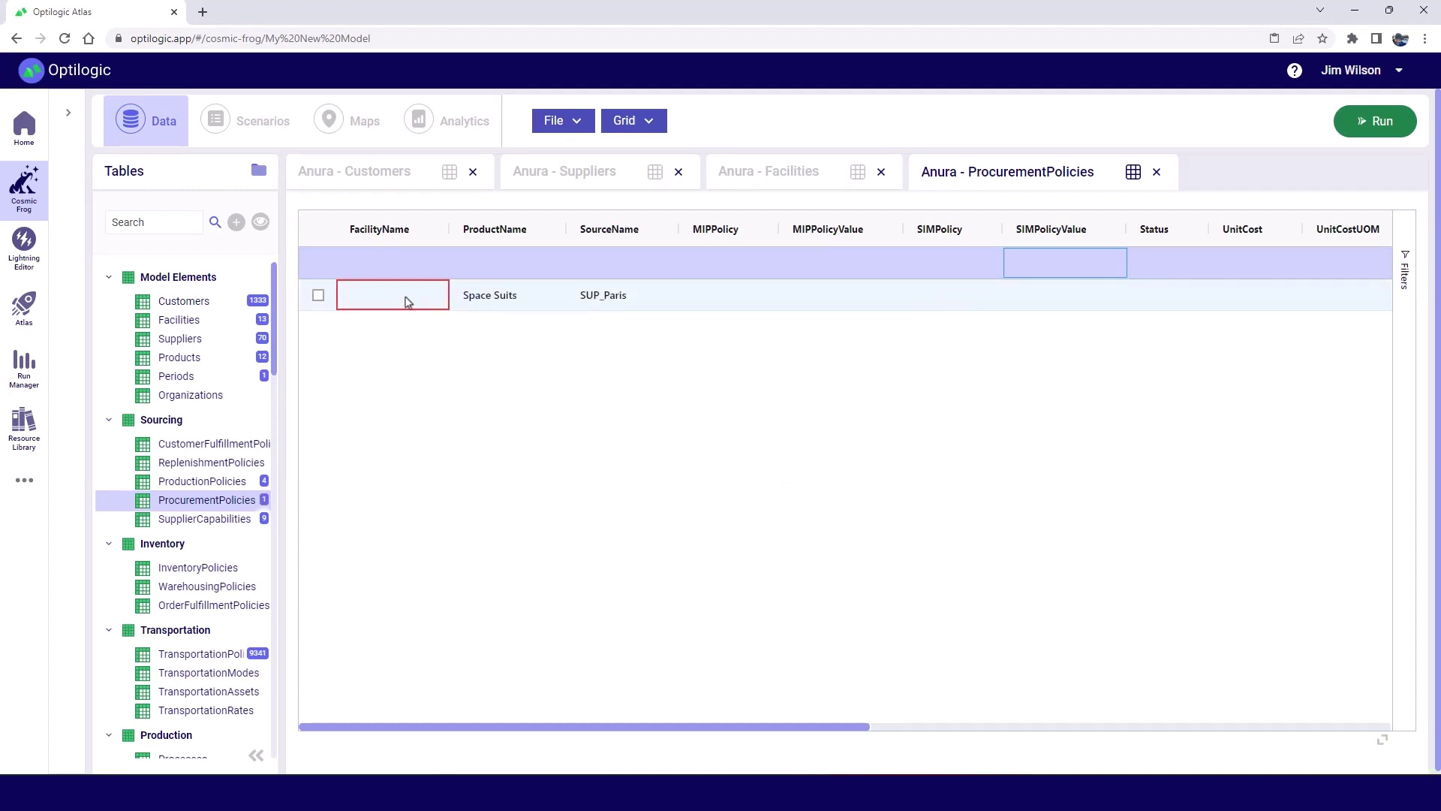
pyautogui.moveTo(392, 295)
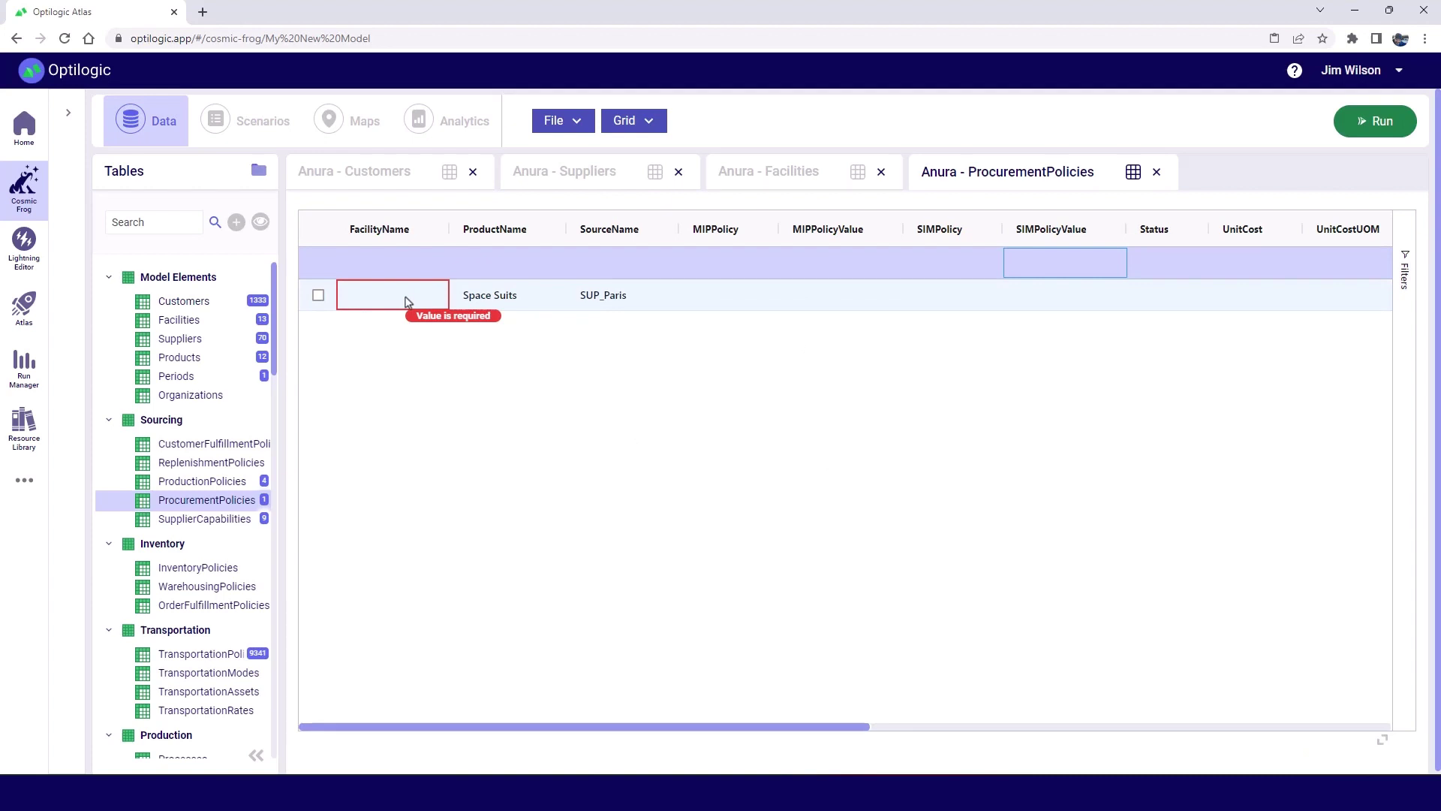
# Set the Space Suits row's FacilityName to FAC_Princeton Factory
pyautogui.doubleClick(405, 301)
pyautogui.write('FAC_Princet')
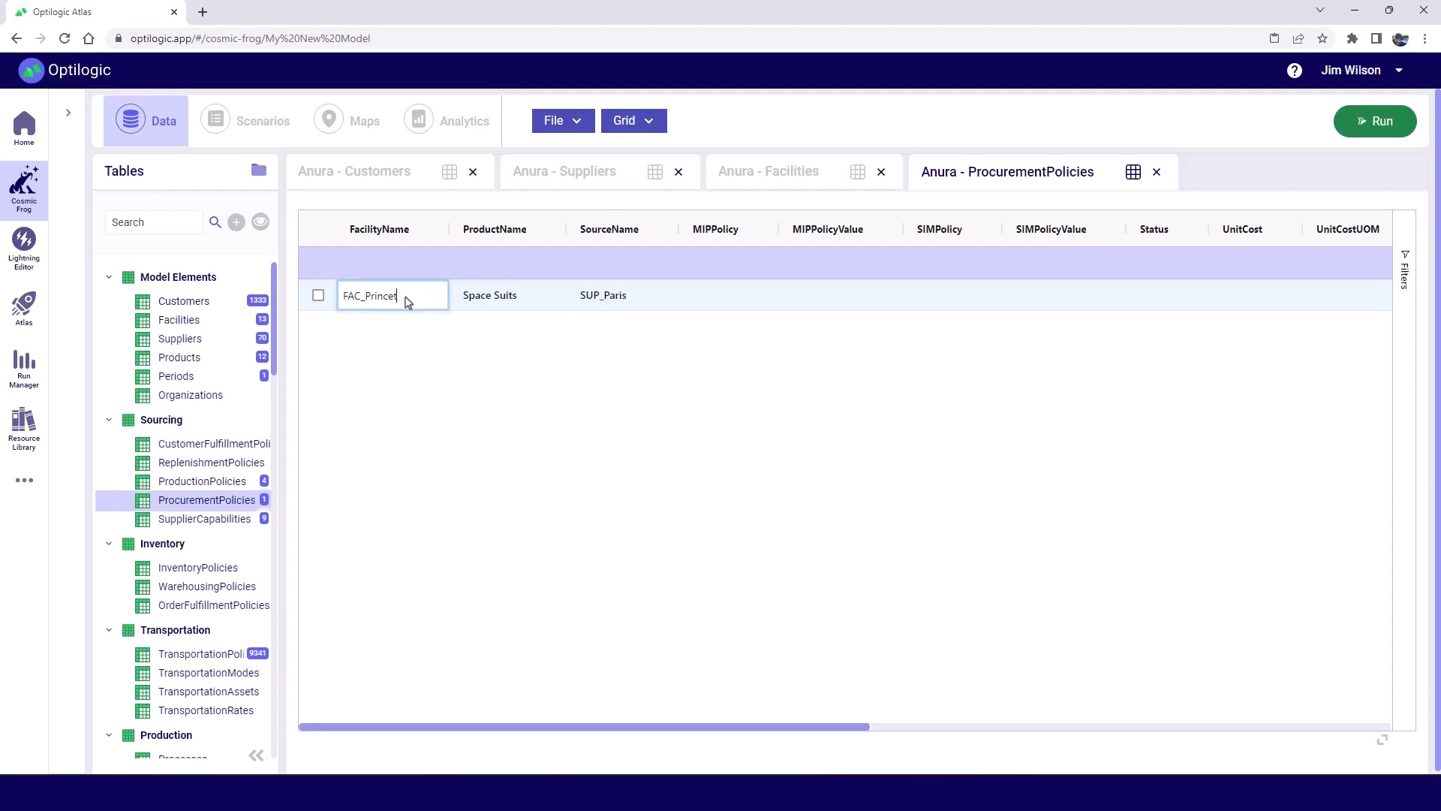
pyautogui.write('on Factory')
pyautogui.press('Return')
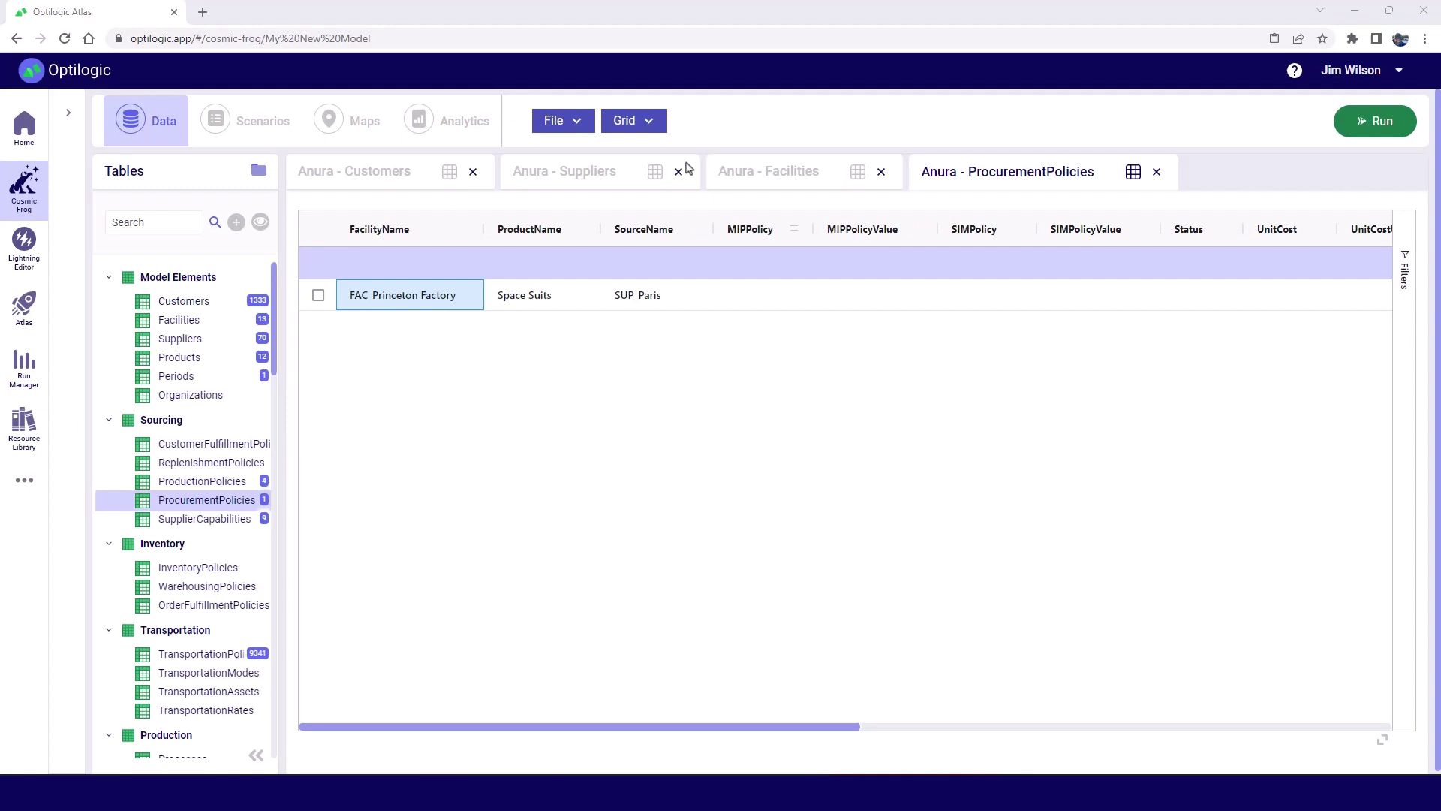
# Add two blank rows to the ProcurementPolicies table
pyautogui.click(632, 125)
pyautogui.click(645, 144)
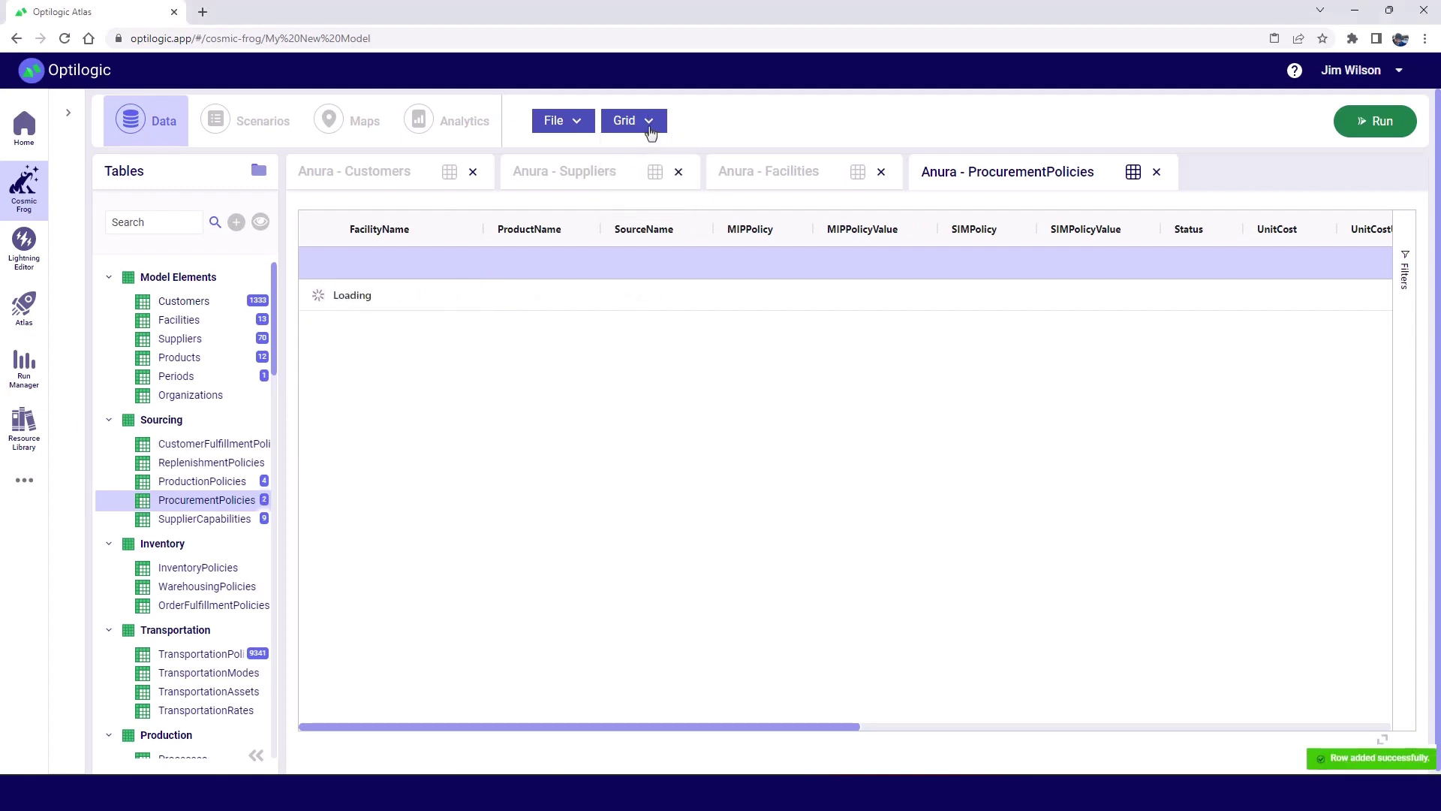
pyautogui.click(648, 126)
pyautogui.click(645, 145)
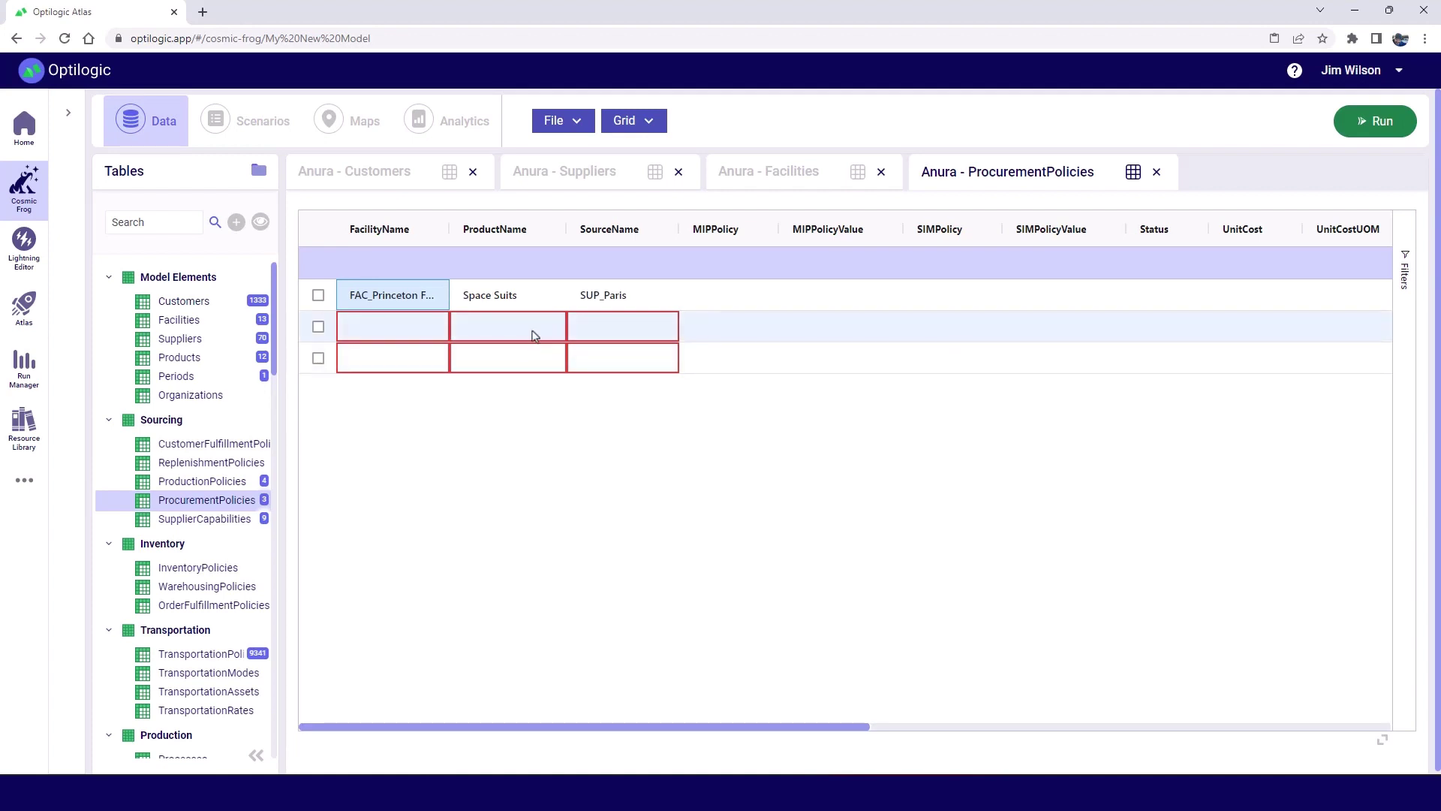
pyautogui.moveTo(507, 326)
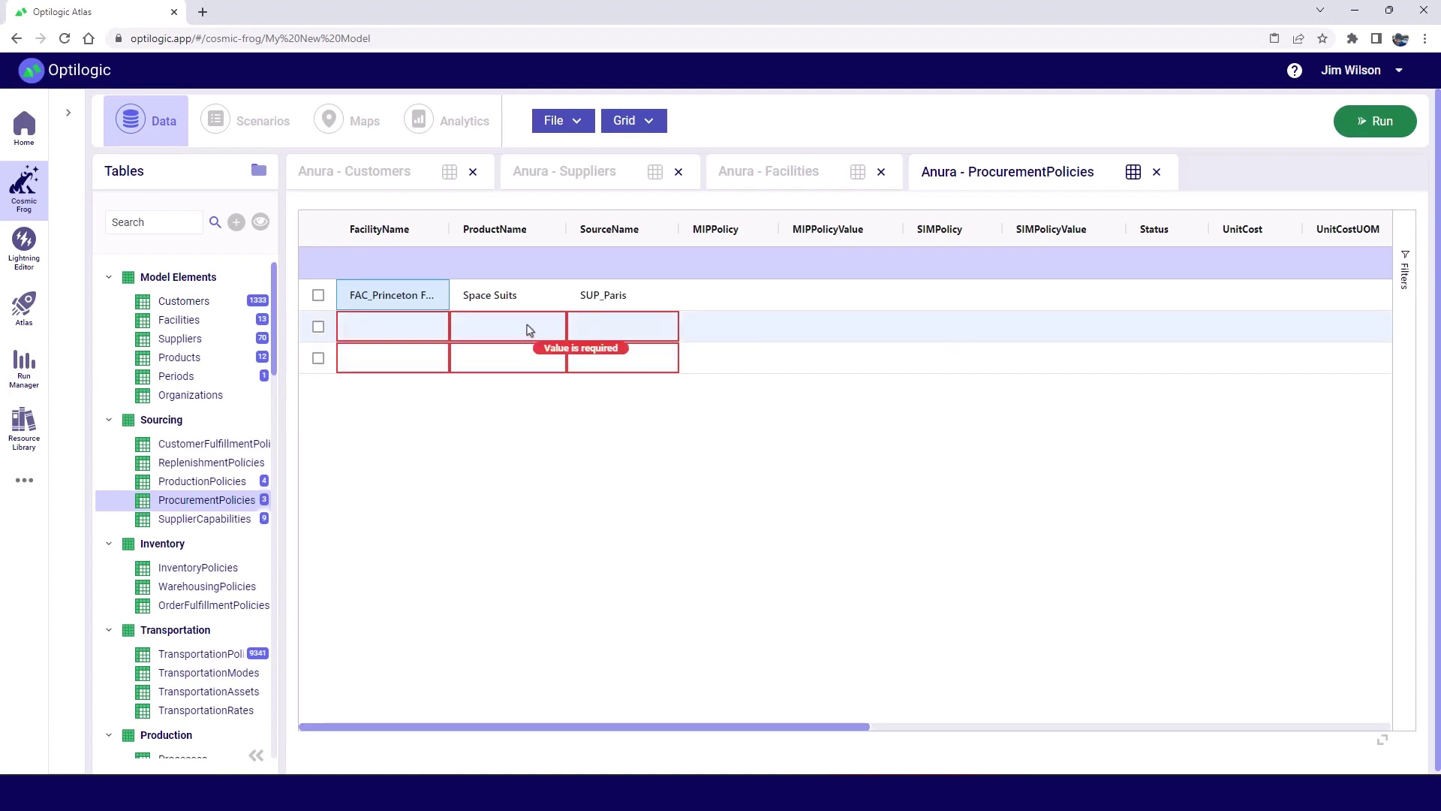
pyautogui.click(521, 303)
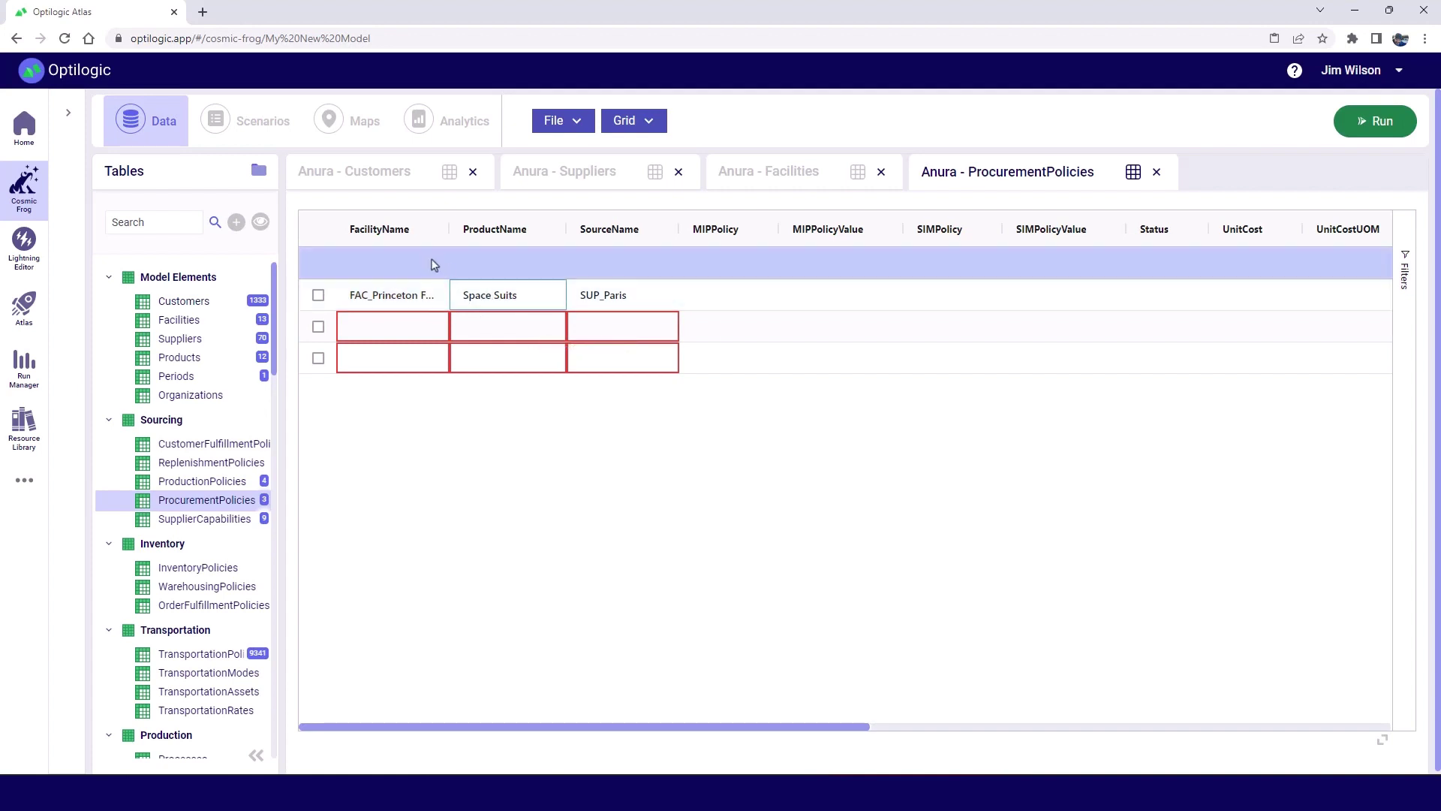
# Paste Excel's three FAC_Princeton Factory policies (RM1–RM3 from SUP_Paris) into ProcurementPolicies
pyautogui.moveTo(449, 232); pyautogui.dragTo(507, 237)
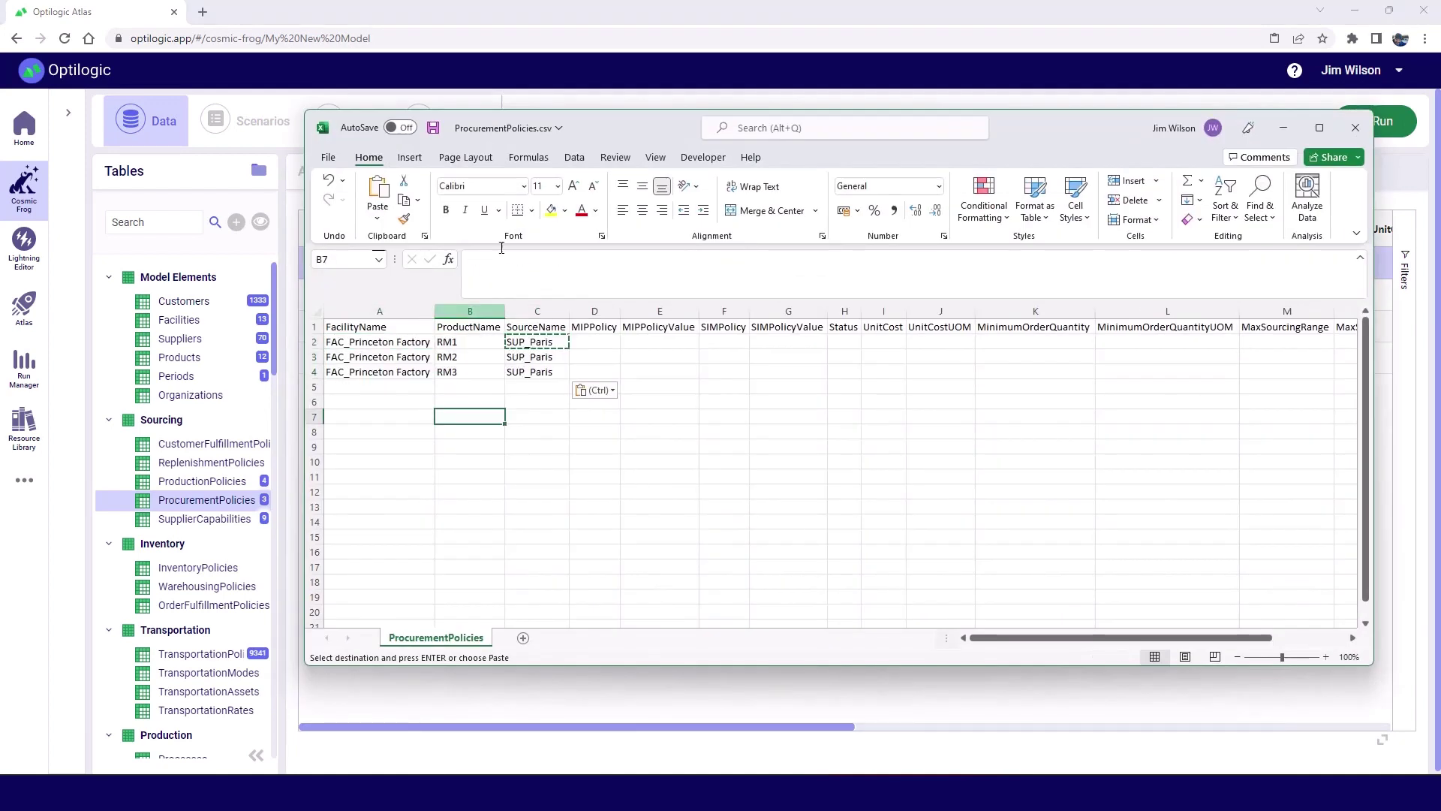
pyautogui.moveTo(613, 140); pyautogui.dragTo(852, 213)
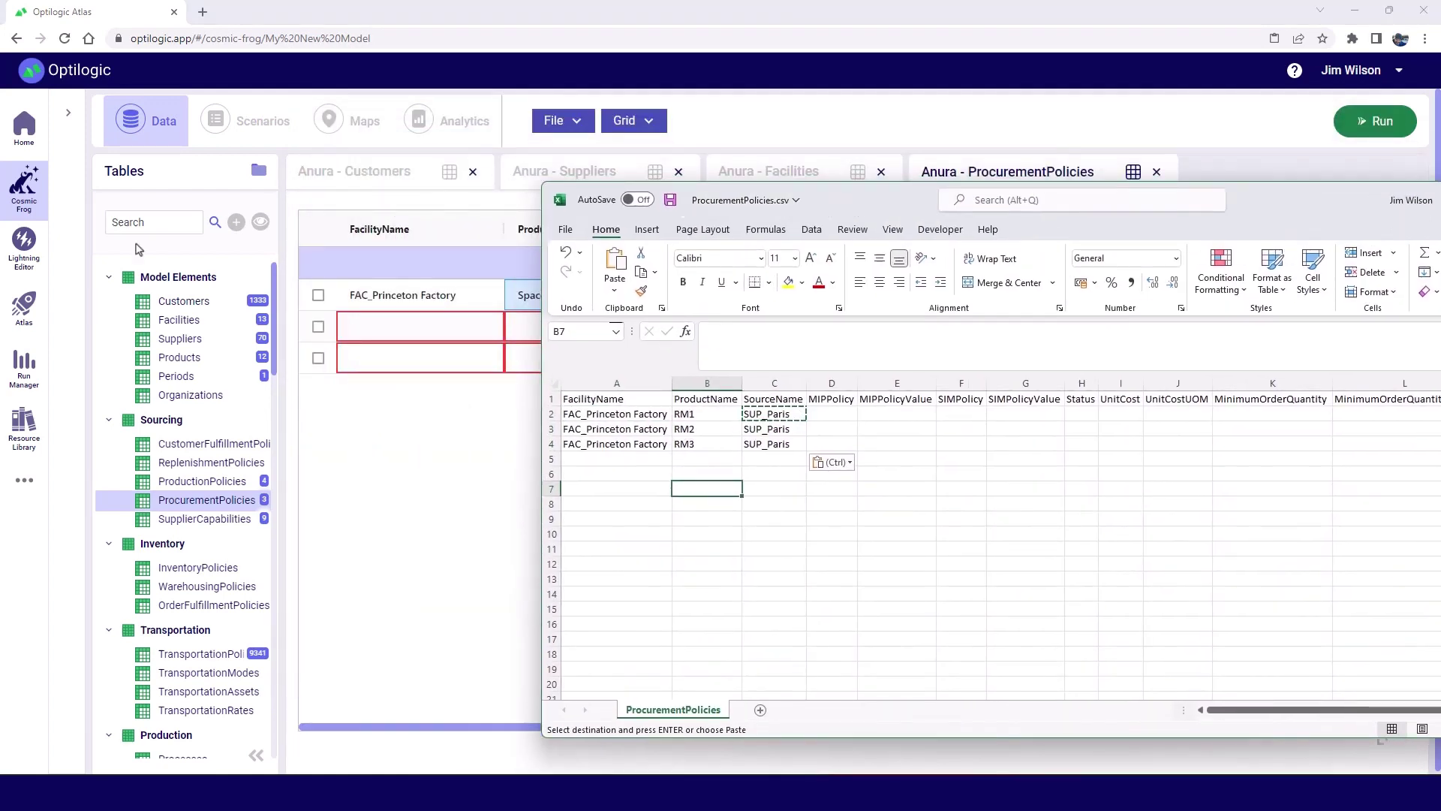
pyautogui.moveTo(866, 202); pyautogui.dragTo(893, 156)
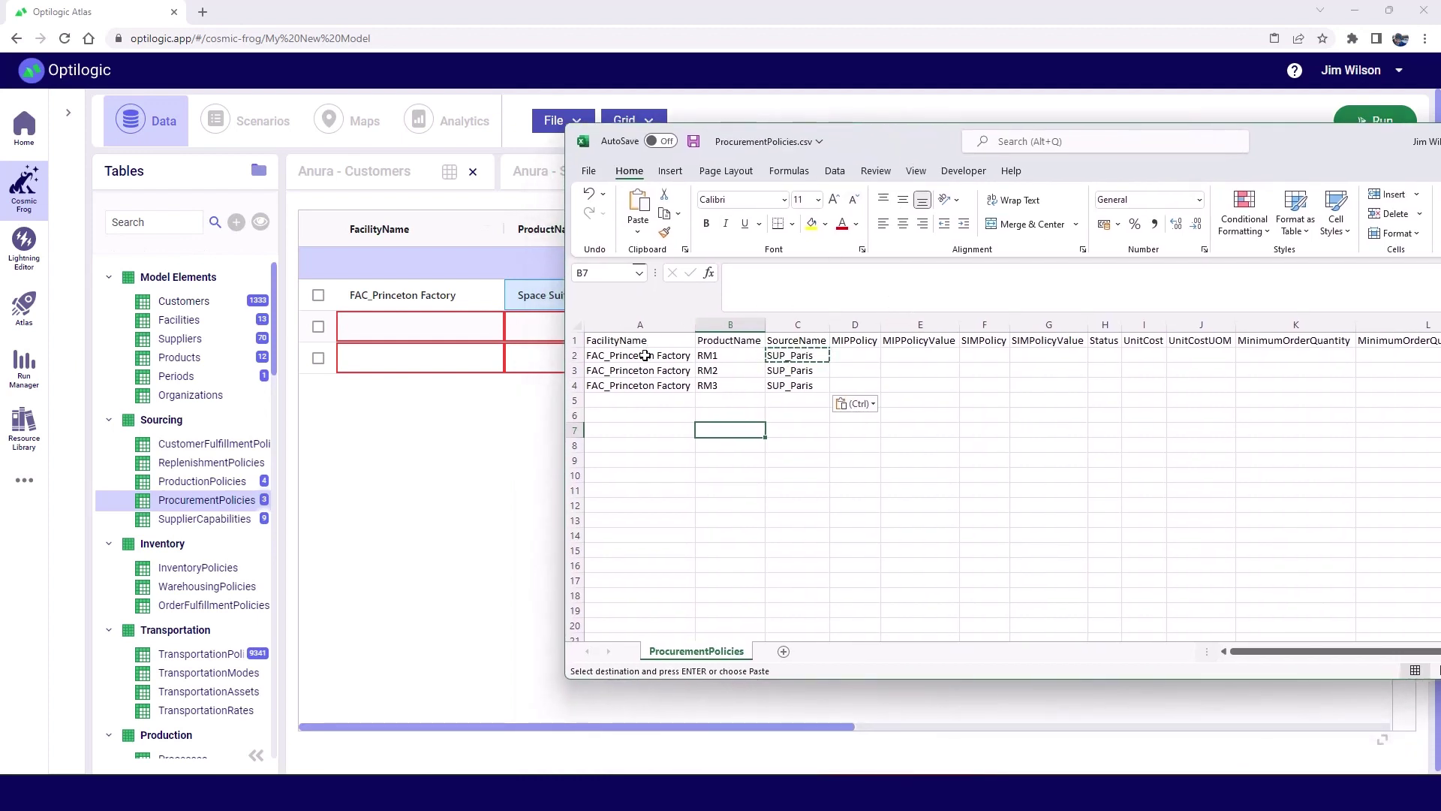
pyautogui.moveTo(637, 356); pyautogui.dragTo(809, 381)
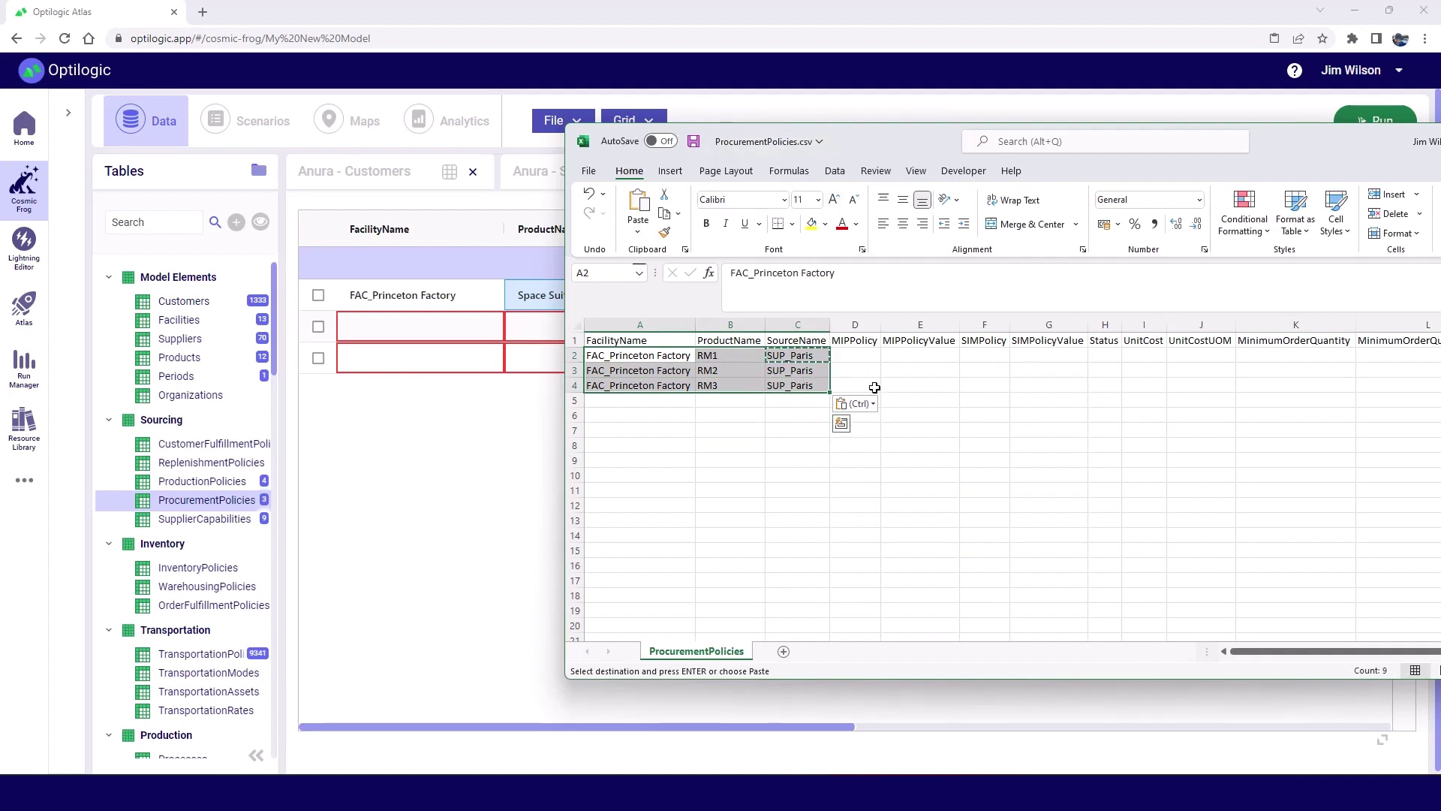
pyautogui.click(424, 303)
pyautogui.write('FAC_Princeton Factory\tRM1\tSUP_Paris FAC_Princeton Factory\tRM2\tSUP_Paris FAC_Princeton Factory\tRM3\tSUP_Paris')
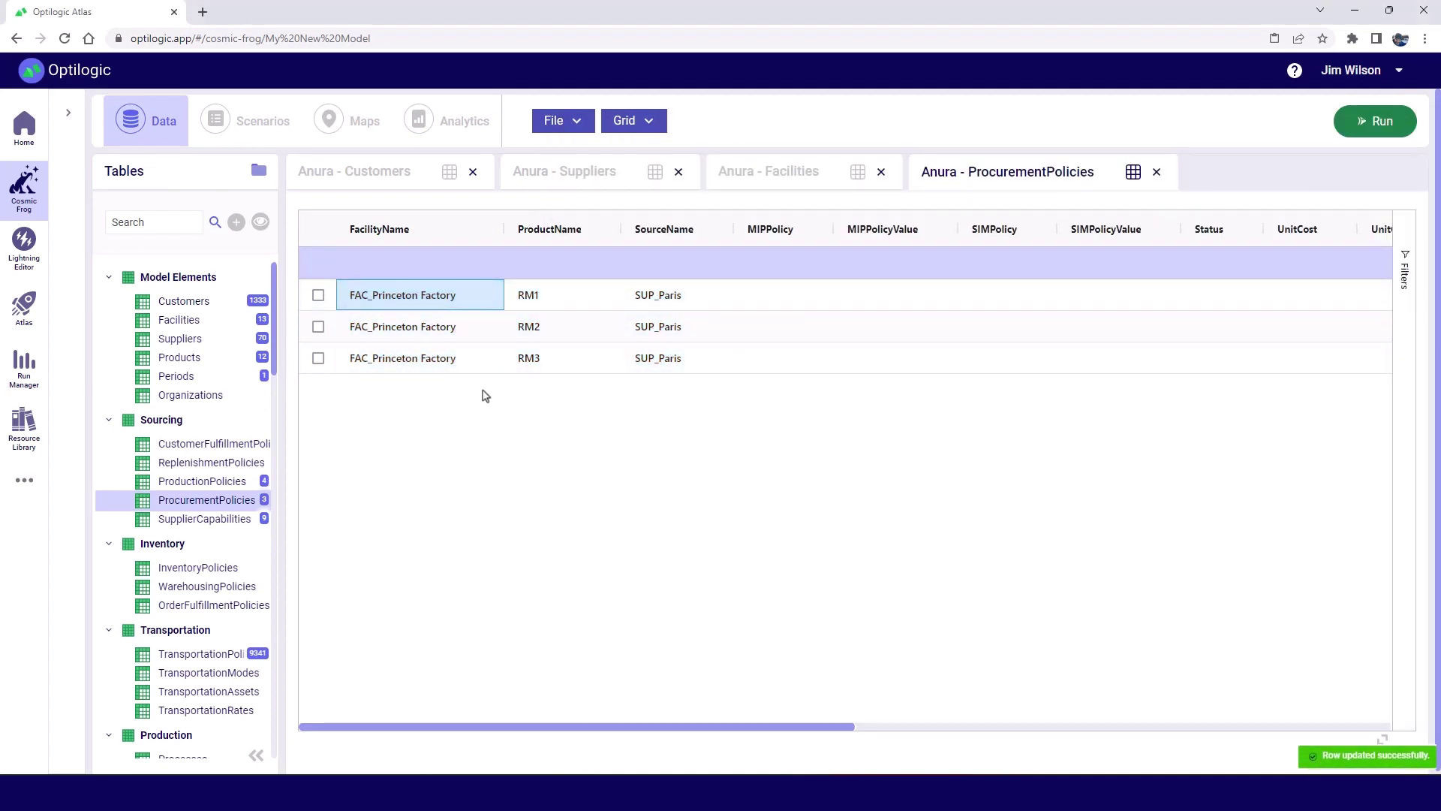
# Copy the grid's ProductName and SourceName cells back into Excel at E6
pyautogui.moveTo(547, 296); pyautogui.dragTo(660, 357)
pyautogui.hotkey('ctrl', 'c')
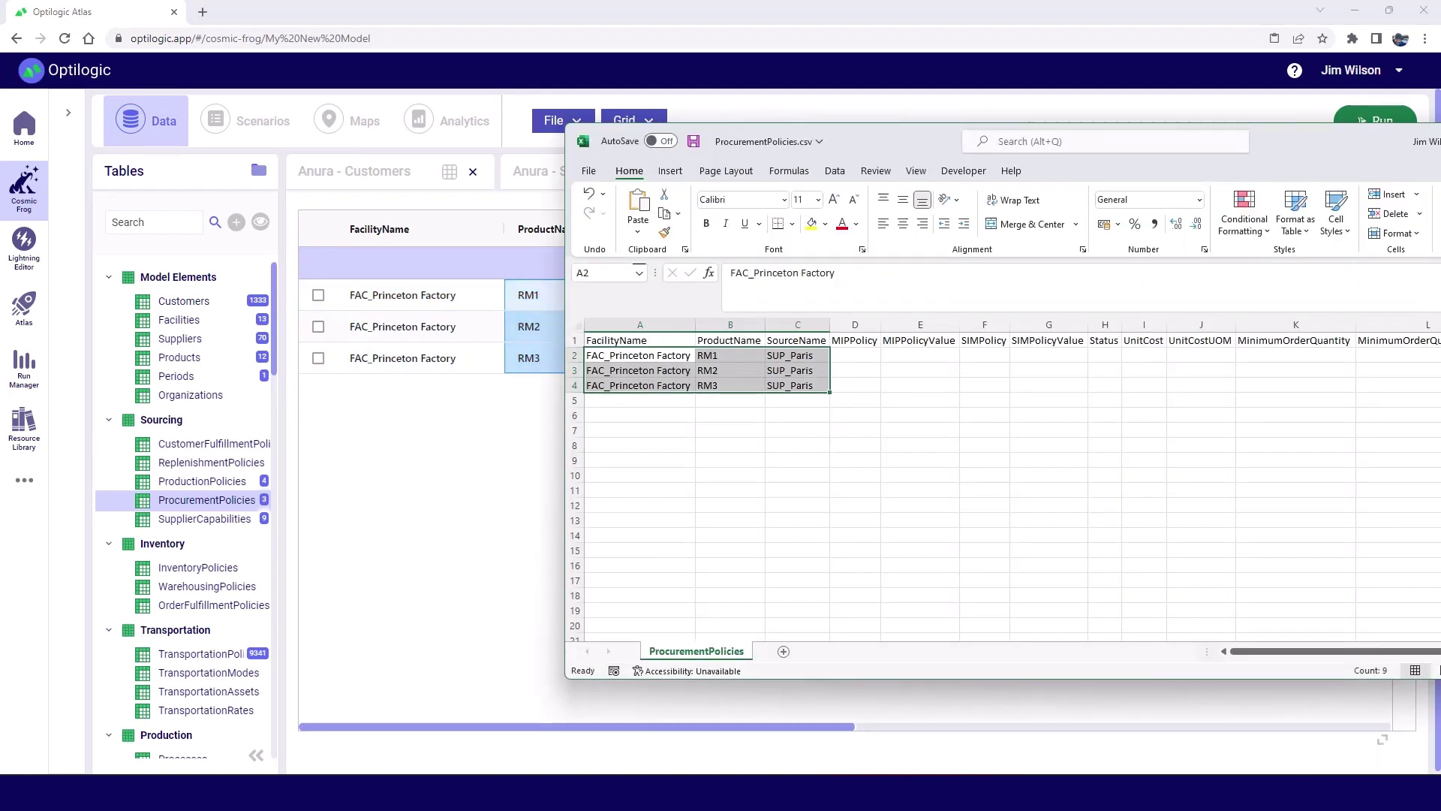
pyautogui.click(914, 415)
pyautogui.hotkey('ctrl', 'v')
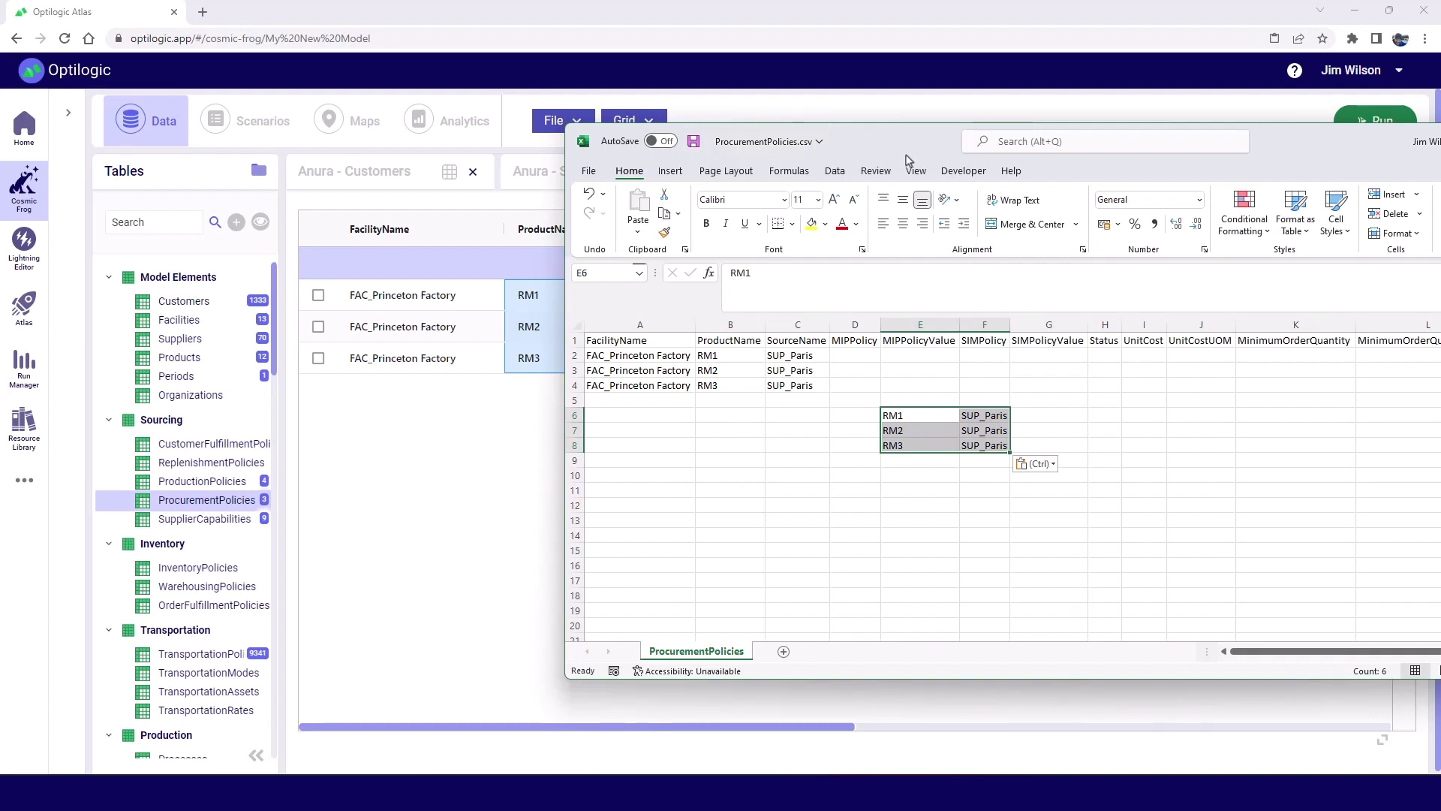
pyautogui.hotkey('alt', 'Tab')
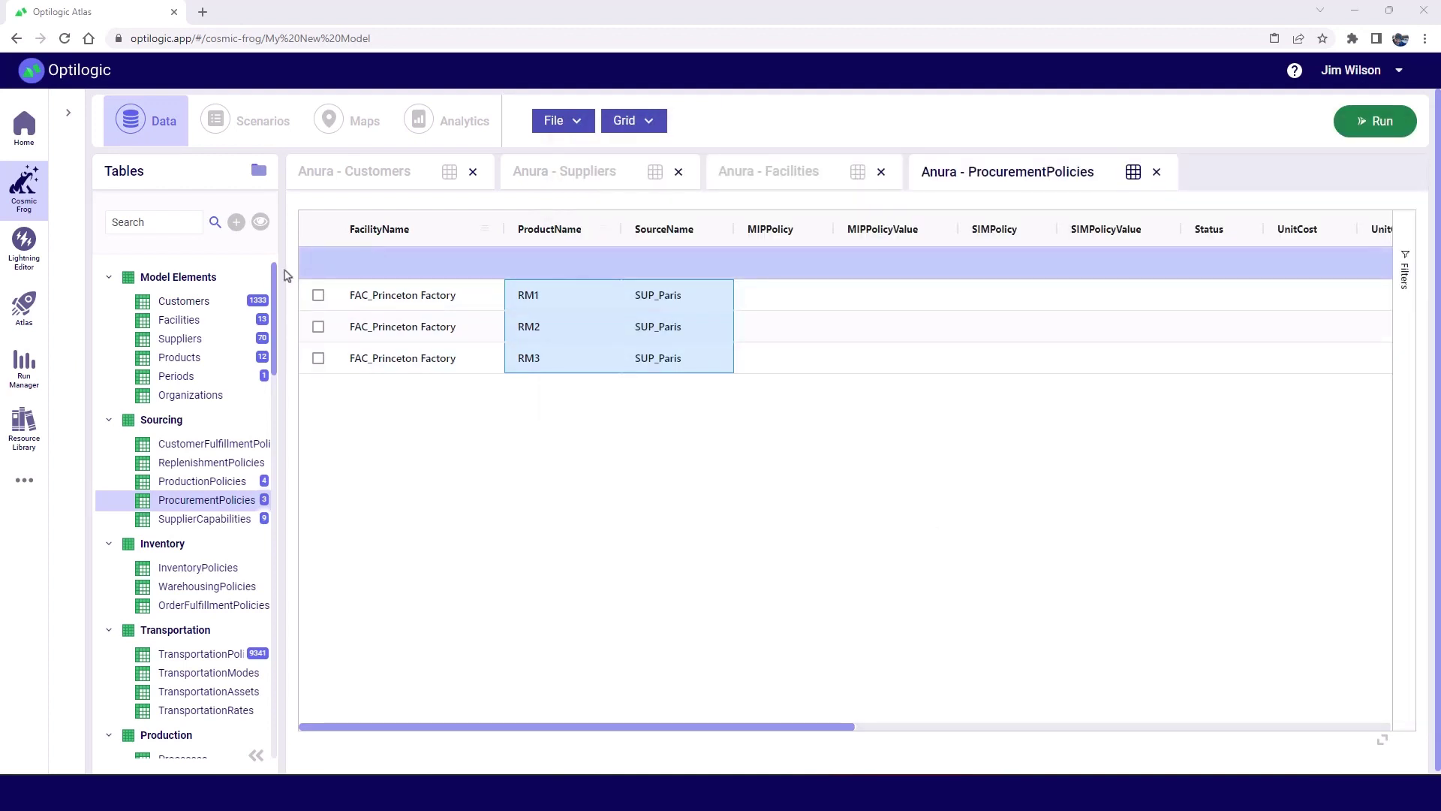
# Switch to the Facilities table, showing its 13 facilities with cities, countries and latitudes
pyautogui.scroll(-1, 271, 281)
pyautogui.scroll(1, 271, 280)
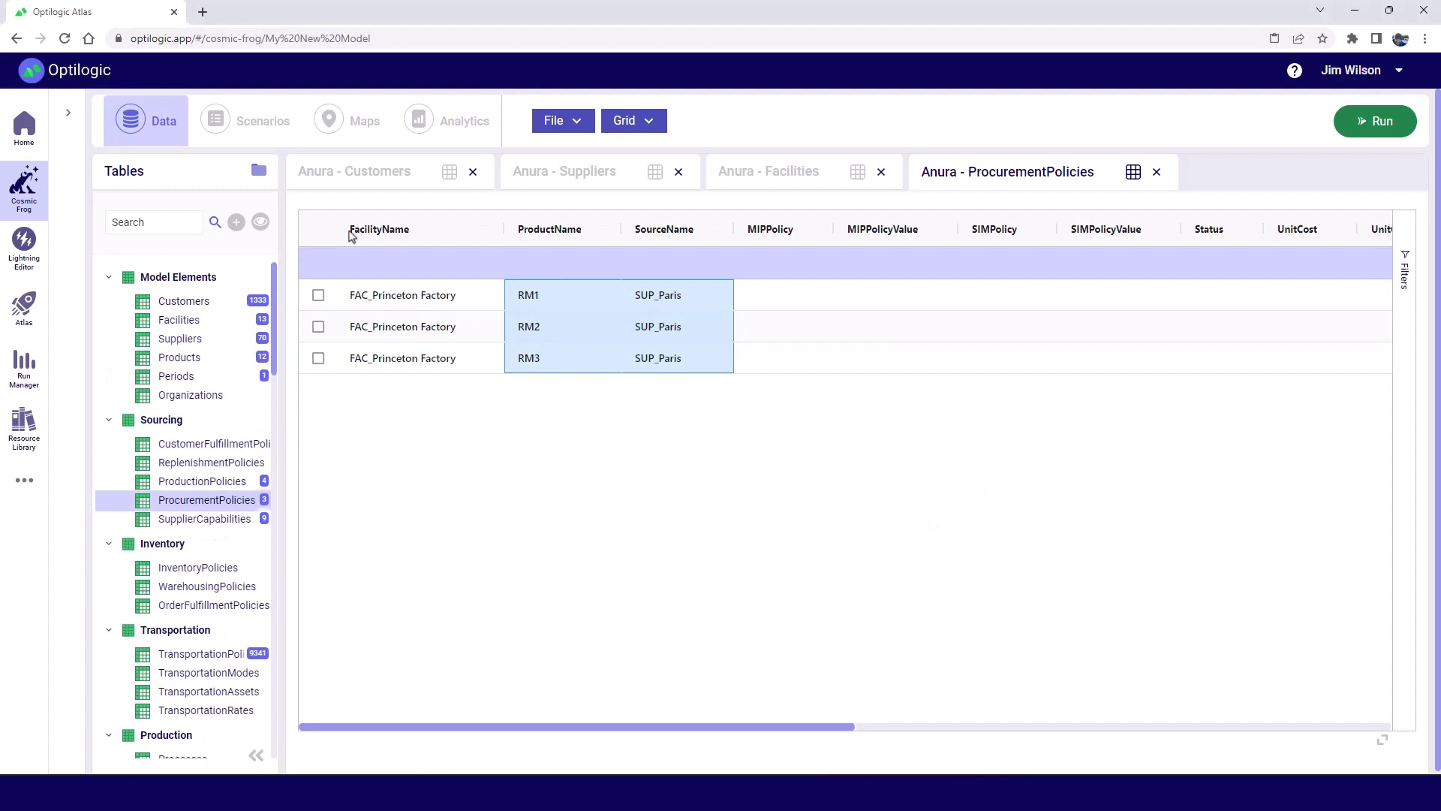
pyautogui.click(582, 129)
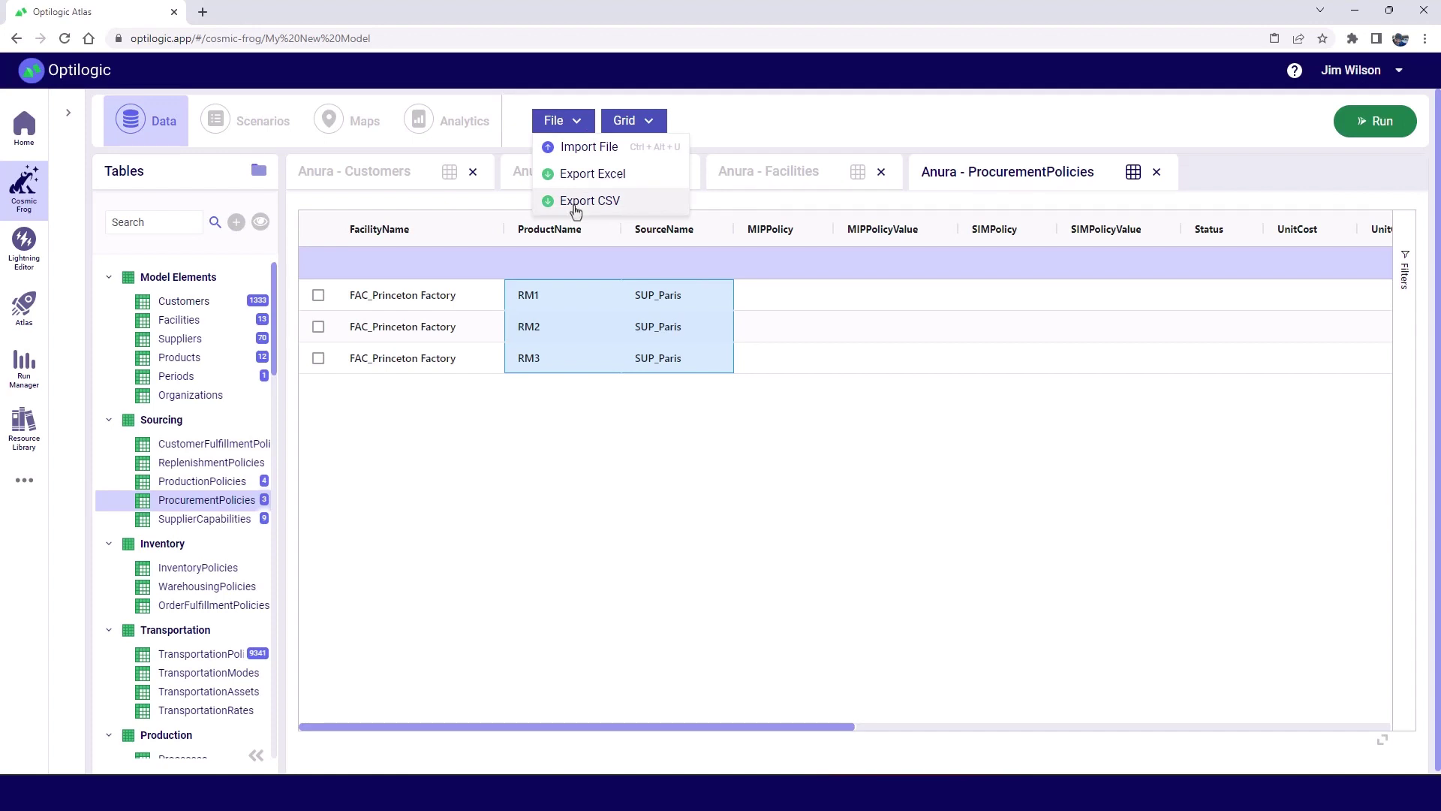
pyautogui.click(541, 273)
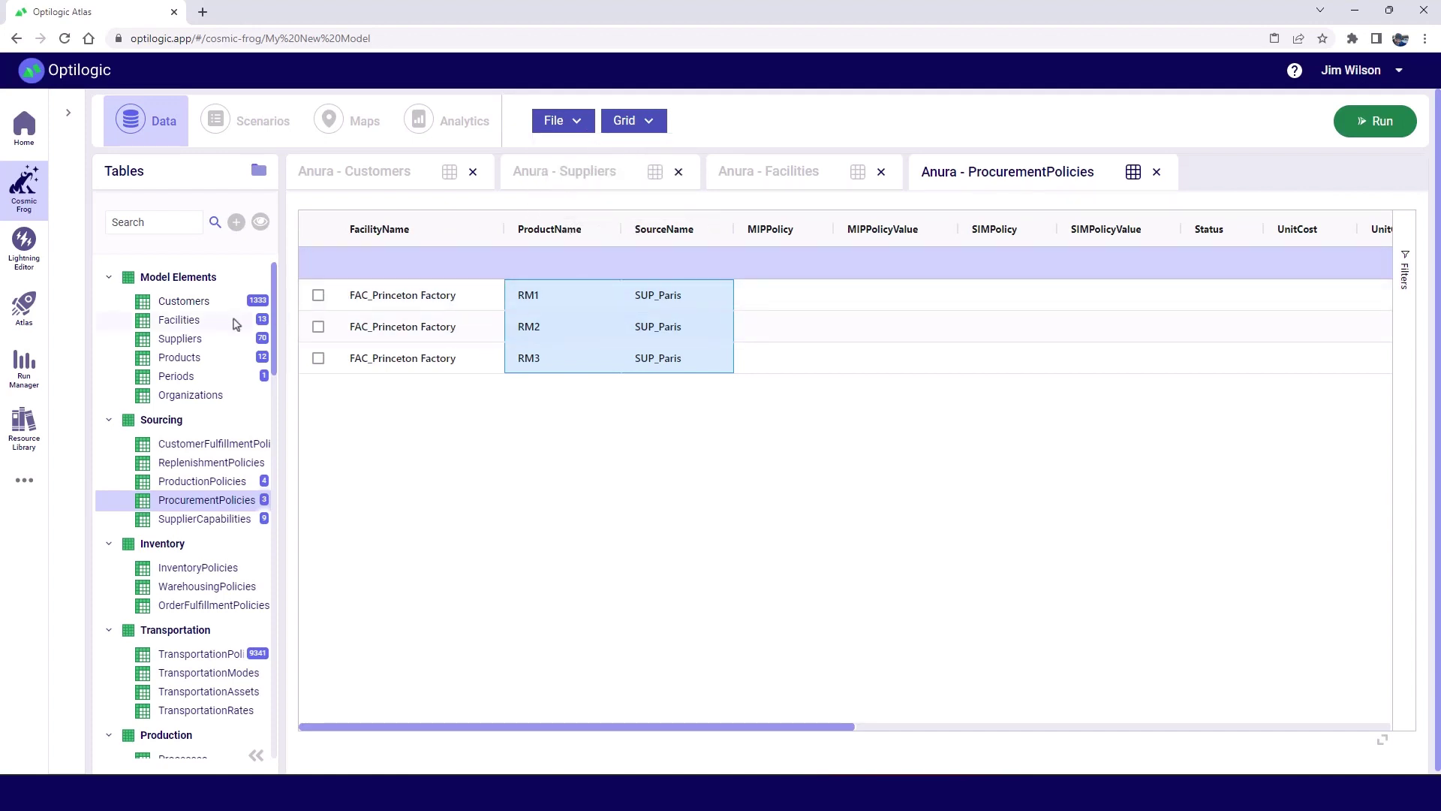
pyautogui.click(197, 321)
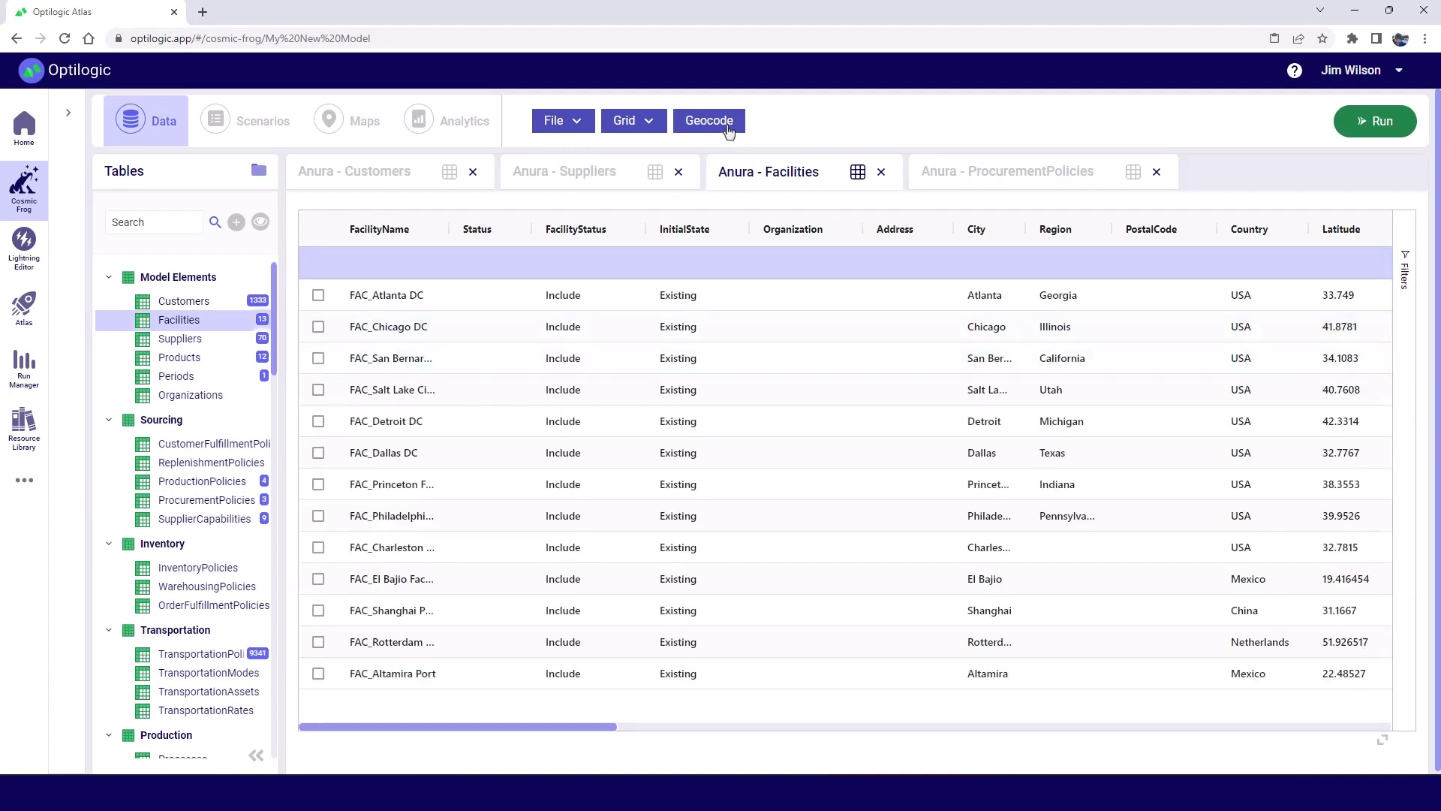
pyautogui.click(651, 124)
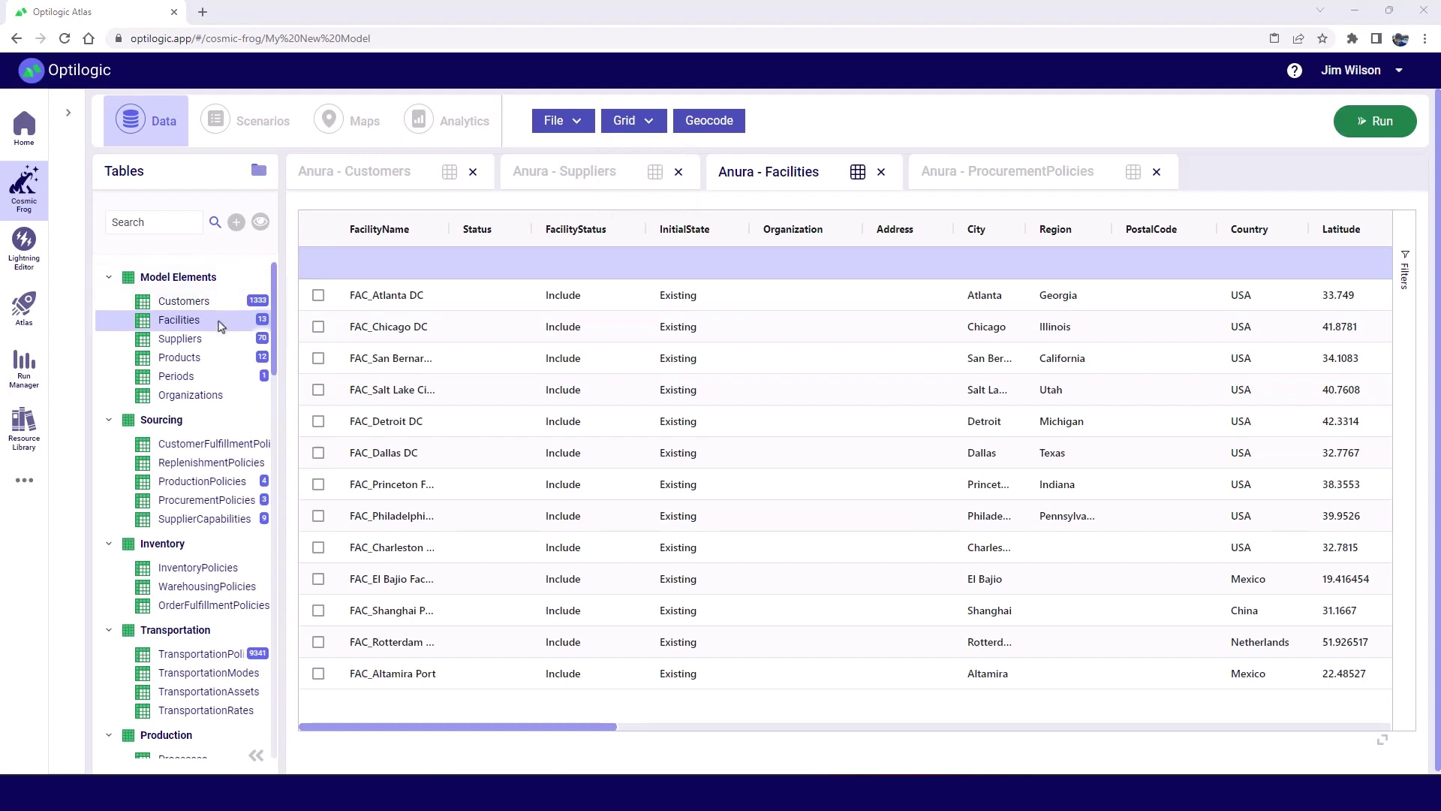
# Load the Supply Chain map and pan across US, European and Chinese sites
pyautogui.click(355, 135)
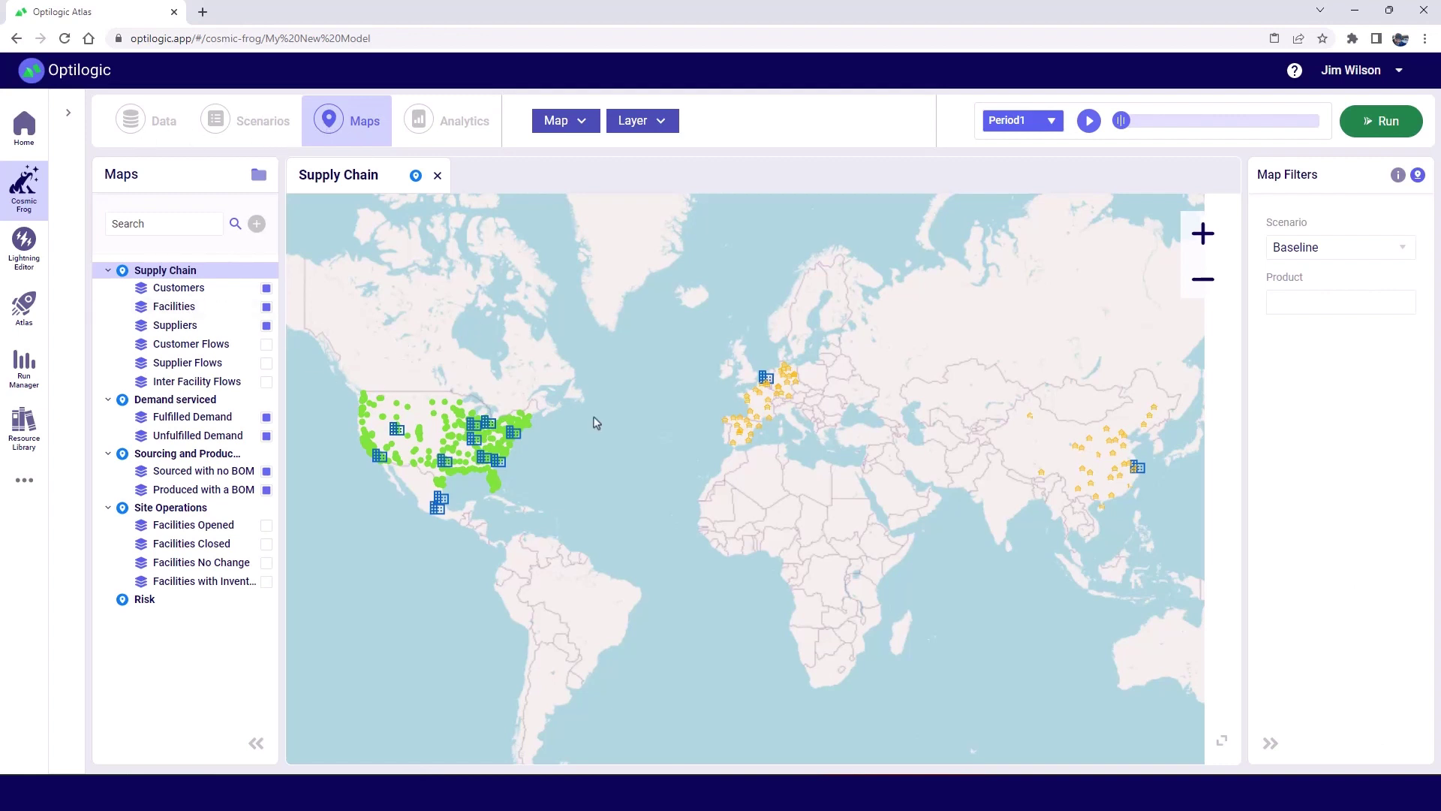
pyautogui.scroll(1, 595, 423)
pyautogui.moveTo(966, 447); pyautogui.dragTo(868, 441)
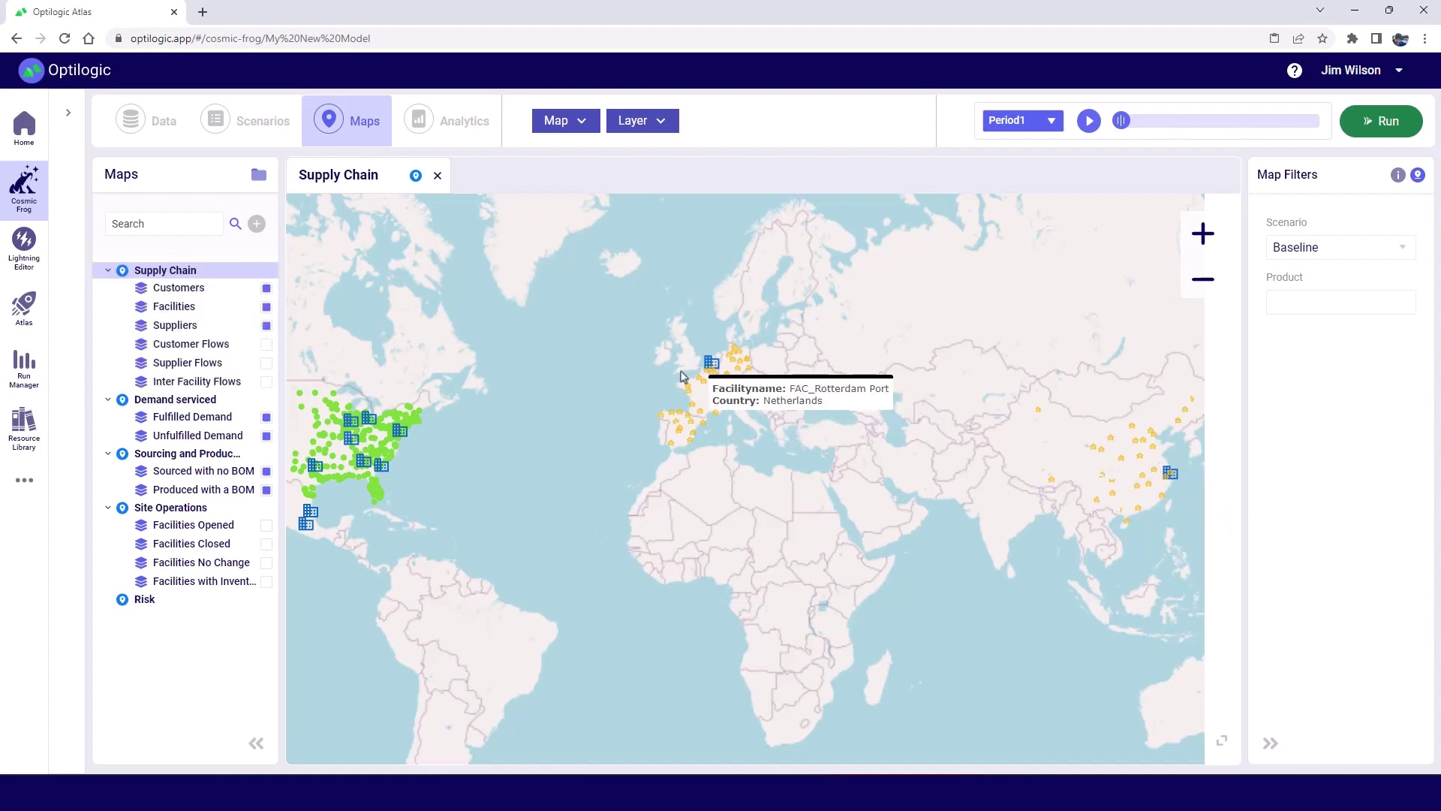
pyautogui.moveTo(566, 426); pyautogui.dragTo(650, 415)
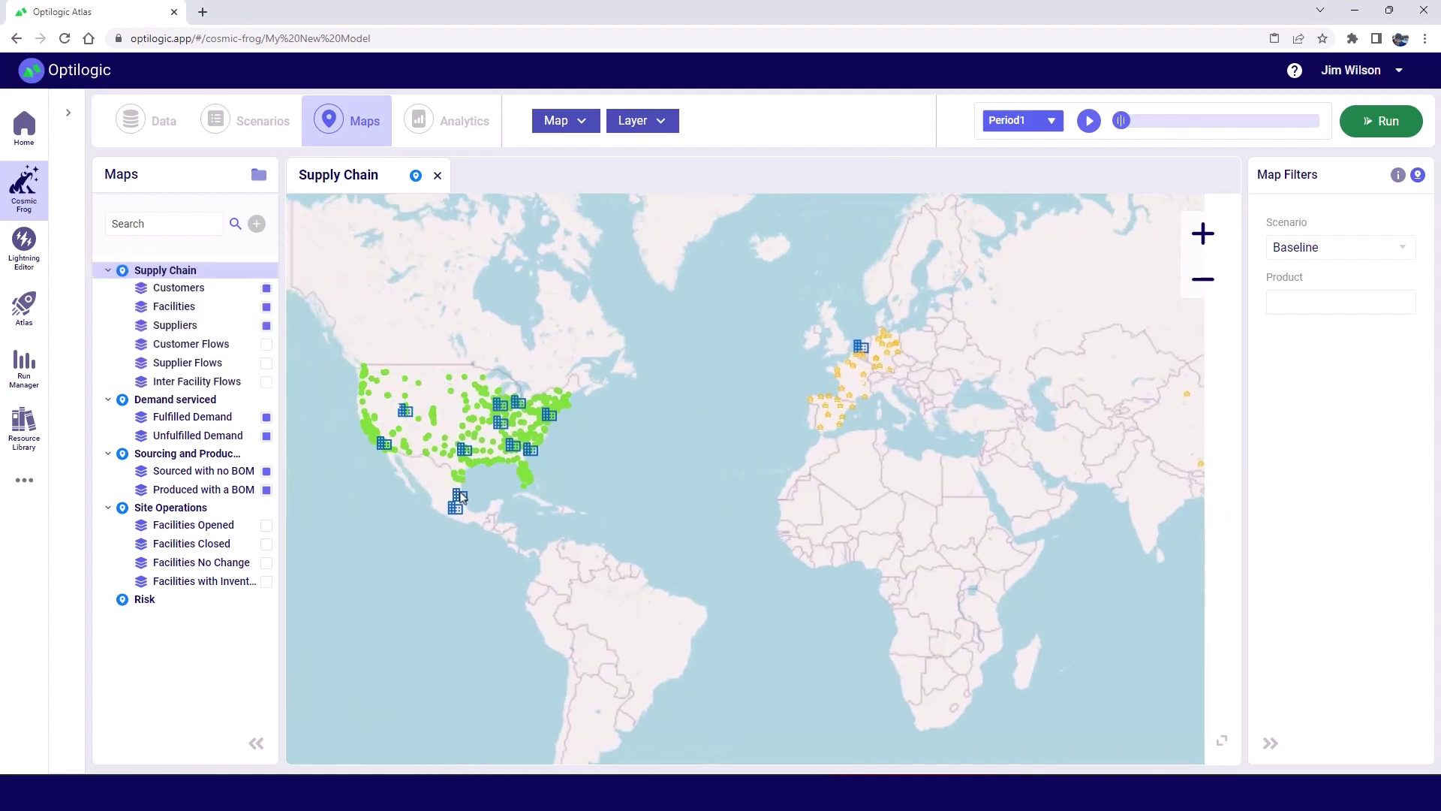